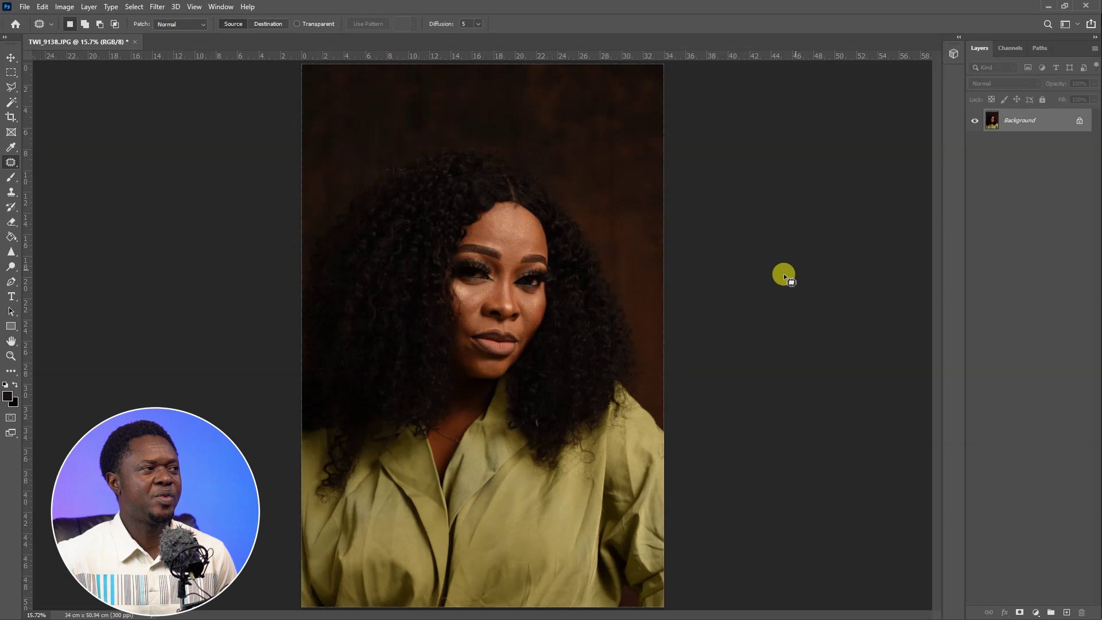
click(11, 208)
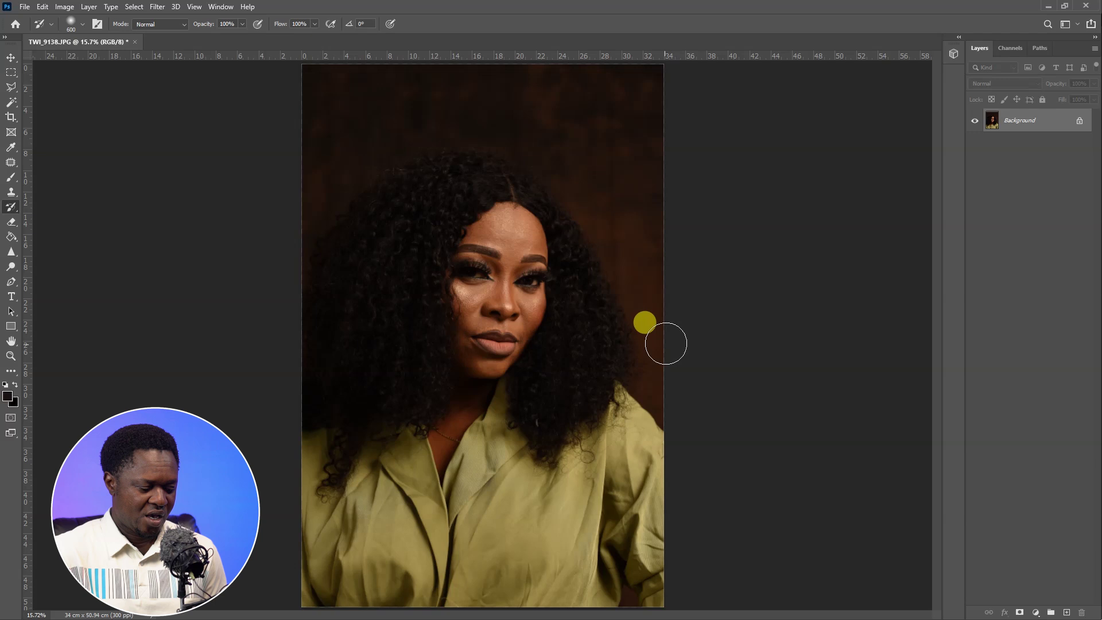
key(ctrl+plus)
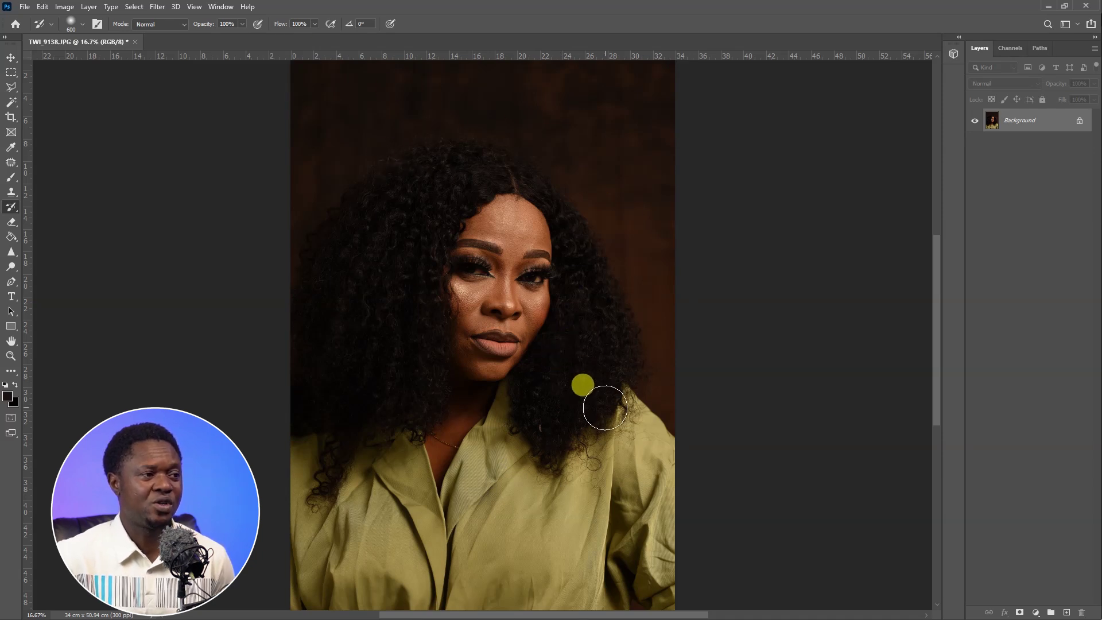
mouse_move(601, 401)
mouse_down()
mouse_move(533, 441)
mouse_move(496, 476)
mouse_move(450, 314)
mouse_move(465, 248)
mouse_move(492, 230)
mouse_move(505, 419)
mouse_move(468, 408)
mouse_move(447, 440)
mouse_move(460, 425)
mouse_move(453, 414)
mouse_move(445, 437)
mouse_move(404, 368)
mouse_move(411, 358)
mouse_move(410, 384)
mouse_move(443, 396)
mouse_move(438, 418)
mouse_move(524, 411)
mouse_move(558, 287)
mouse_move(593, 366)
mouse_move(526, 409)
mouse_move(541, 442)
mouse_move(558, 397)
mouse_move(468, 372)
mouse_move(631, 434)
mouse_move(681, 478)
mouse_move(587, 384)
mouse_move(633, 452)
mouse_move(621, 446)
mouse_move(632, 430)
mouse_move(609, 413)
mouse_move(787, 498)
mouse_move(911, 522)
mouse_move(824, 442)
mouse_move(870, 485)
mouse_up()
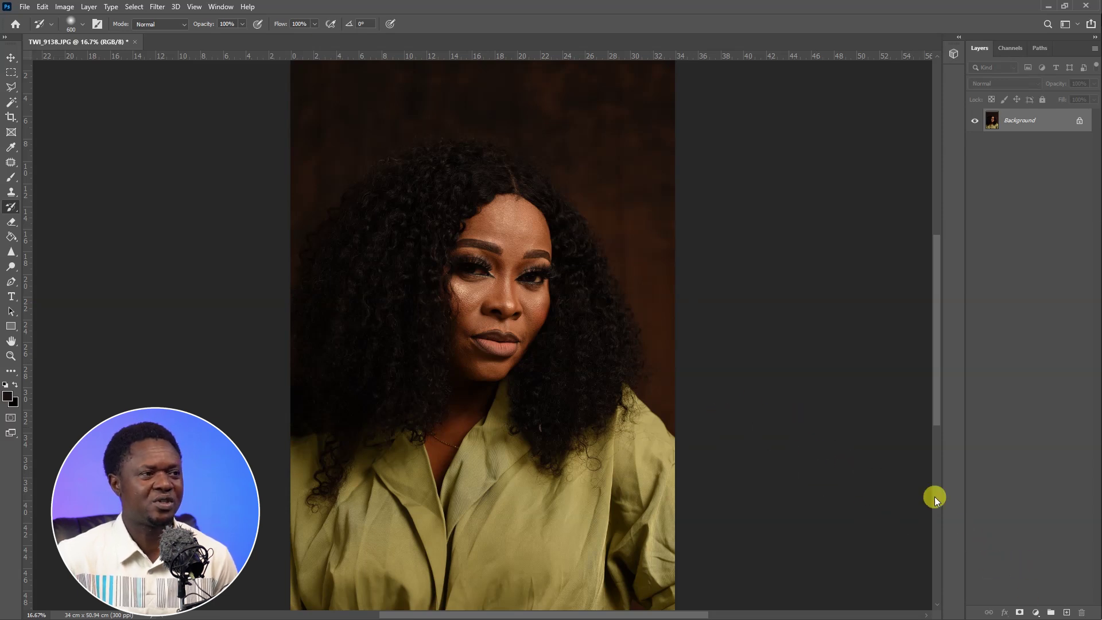
- Add a Levels adjustment layer that brightens the midtones and hide its effect by inverting the layer mask to black
click(1035, 612)
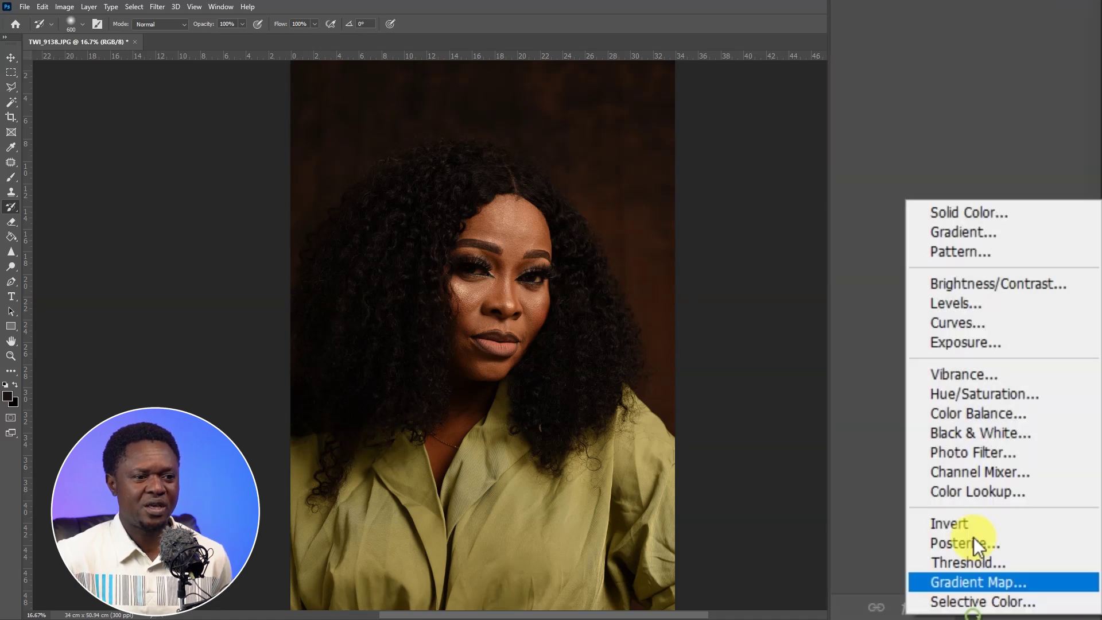
click(974, 303)
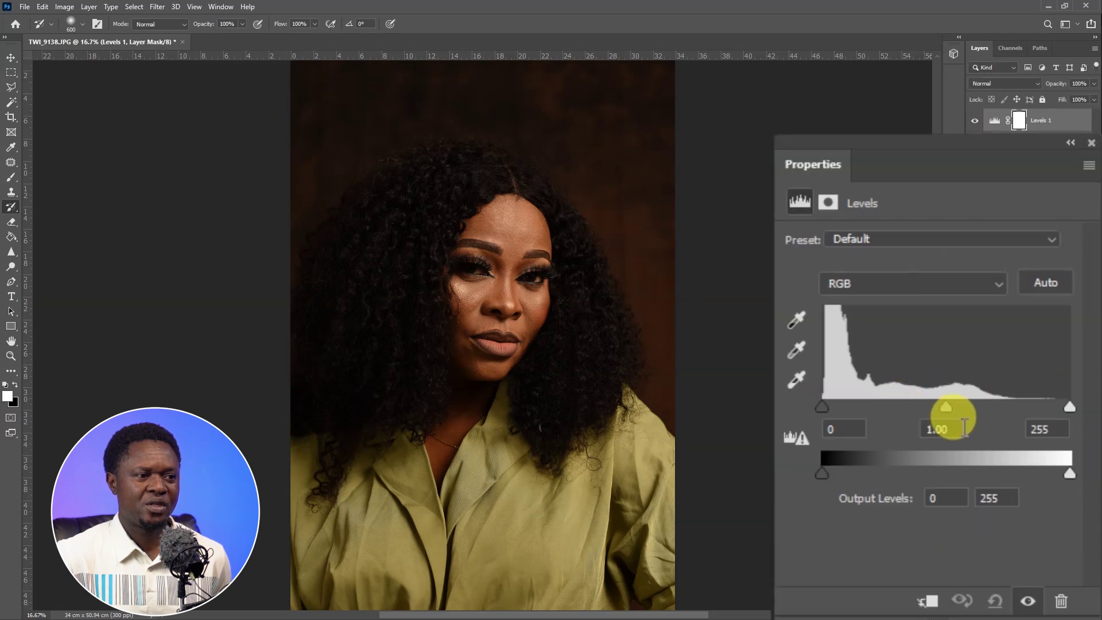
drag(941, 406, 932, 406)
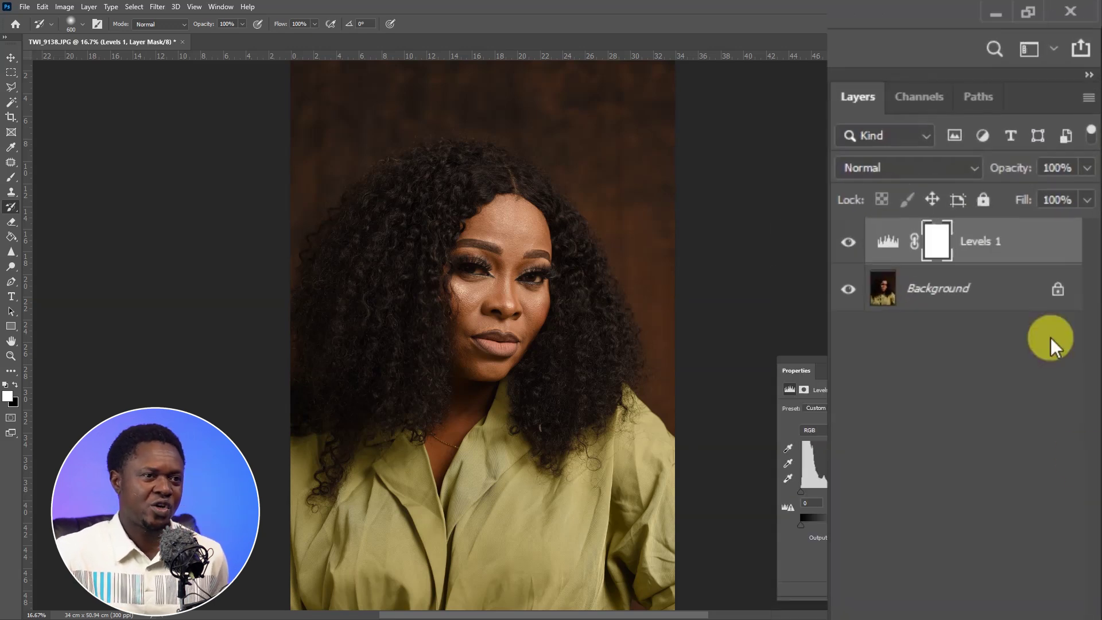
click(936, 247)
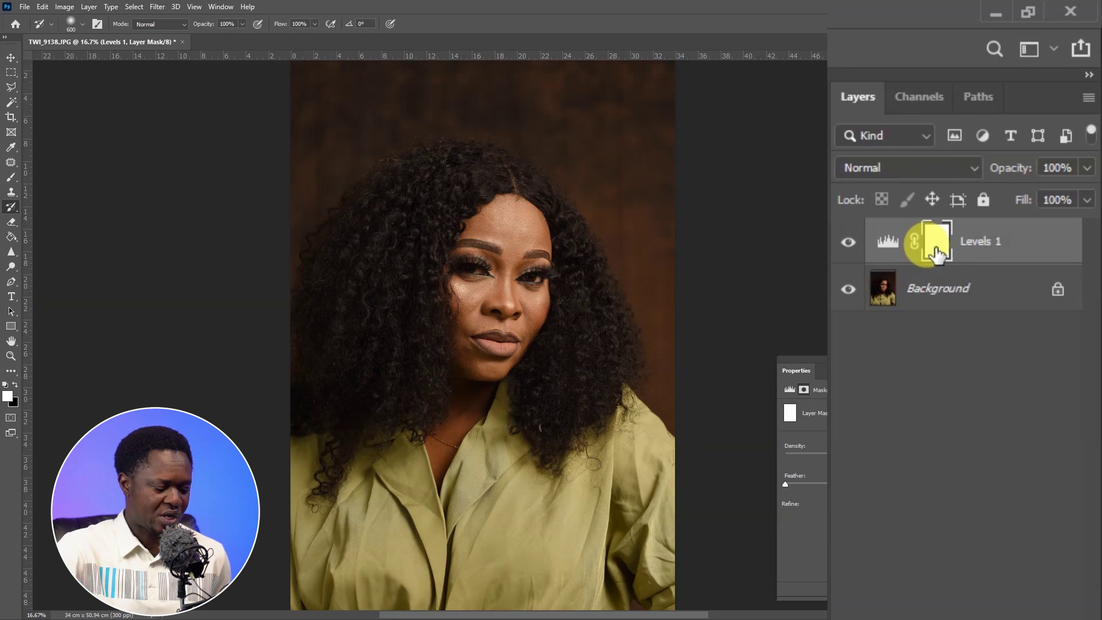
key(ctrl+i)
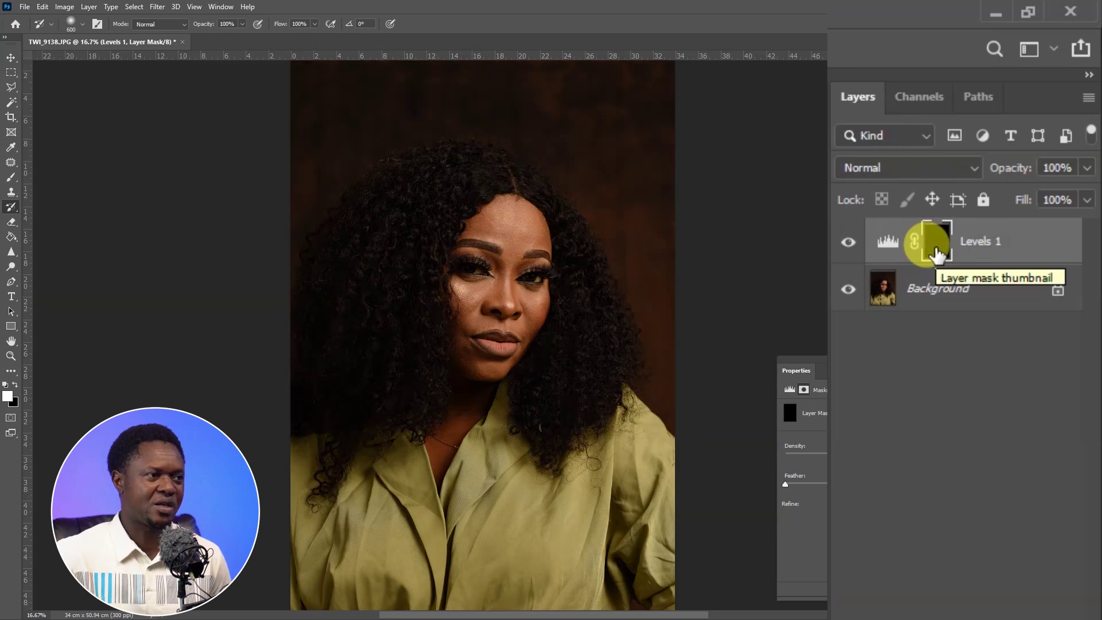
- Set up a soft white Brush with 0% hardness, 60% opacity and 60% flow for the Levels mask
click(24, 182)
click(83, 24)
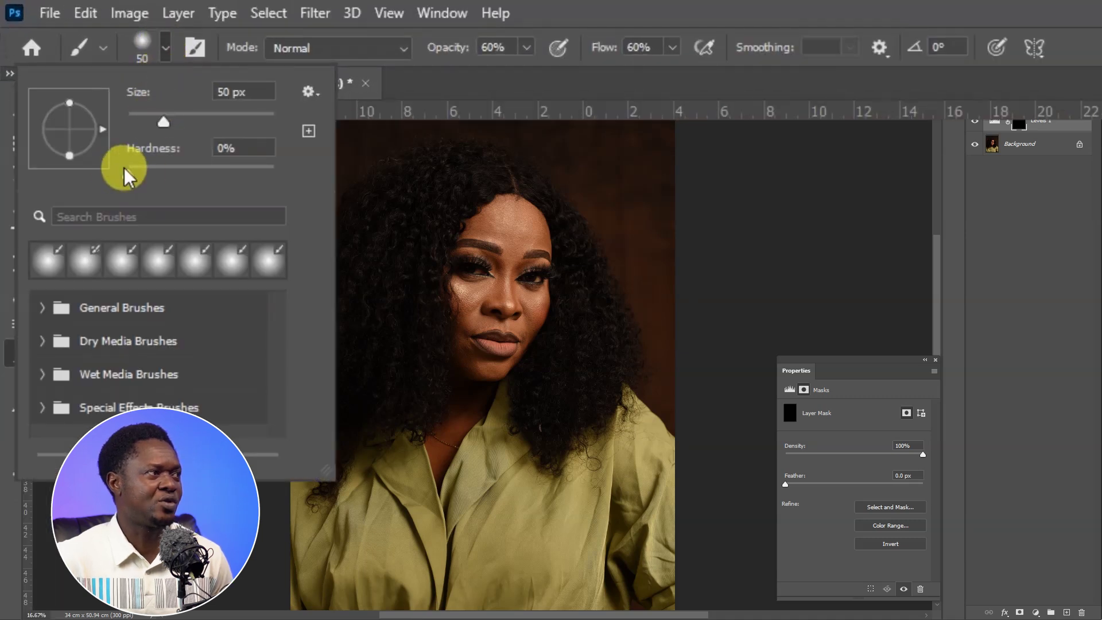
mouse_move(127, 174)
mouse_down()
mouse_move(191, 177)
mouse_move(127, 178)
mouse_up()
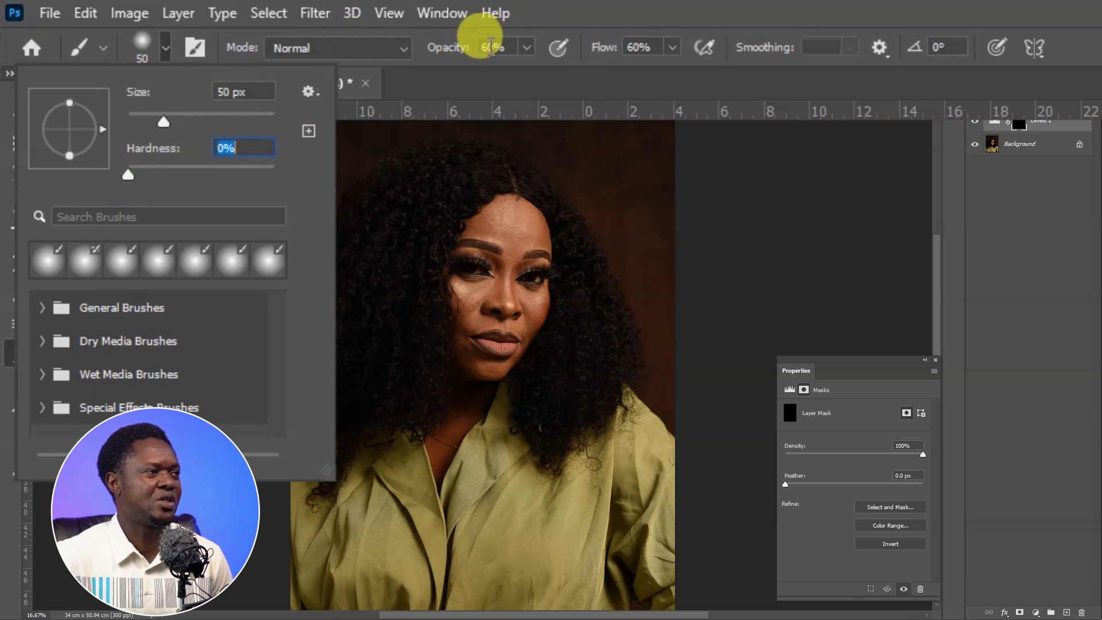
click(490, 46)
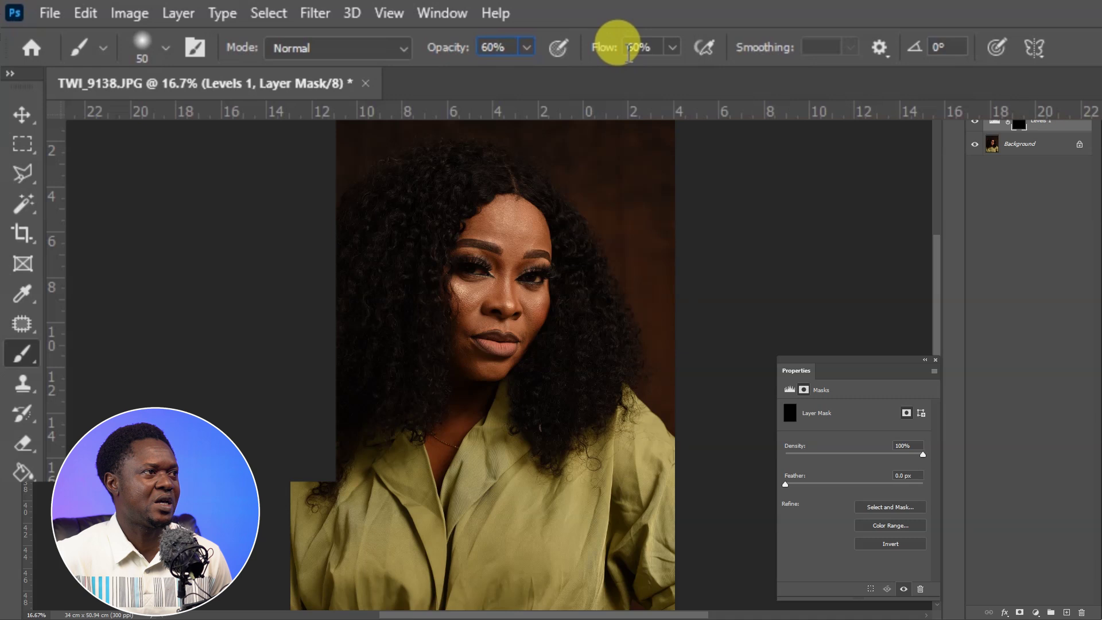
click(630, 49)
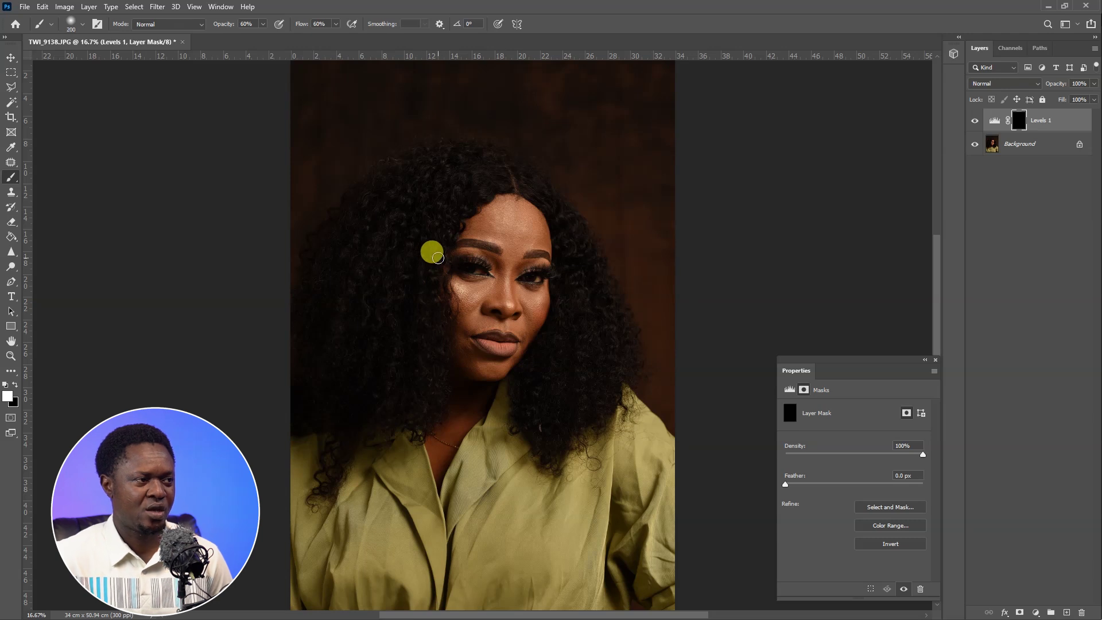
- Enlarge the brush to about 900 px and paint the Levels mask over the dark hair beside the face to reveal the brightening
key(bracketright)
key(bracketright)
key(bracketright)
key(bracketright)
key(bracketright)
key(bracketright)
click(455, 181)
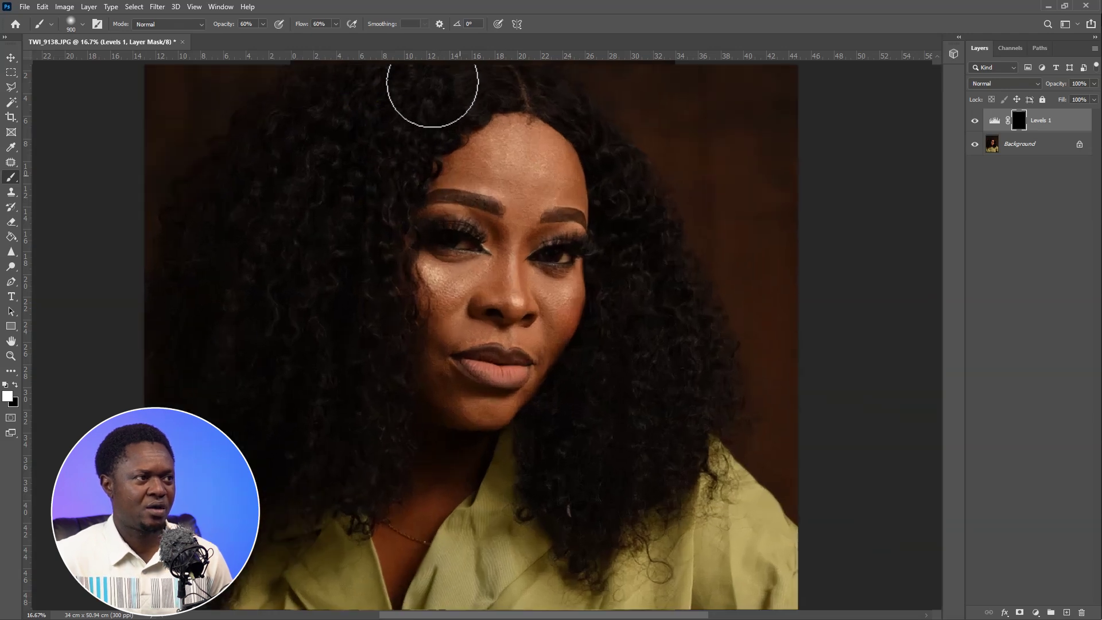
mouse_move(299, 198)
mouse_down()
mouse_move(256, 233)
mouse_move(214, 313)
mouse_move(238, 459)
mouse_move(343, 440)
mouse_up()
- Reduce the brush to 400 px and paint the Levels mask along the hairline and the shadowed edge of the face
key(bracketleft)
key(bracketleft)
key(bracketleft)
key(bracketleft)
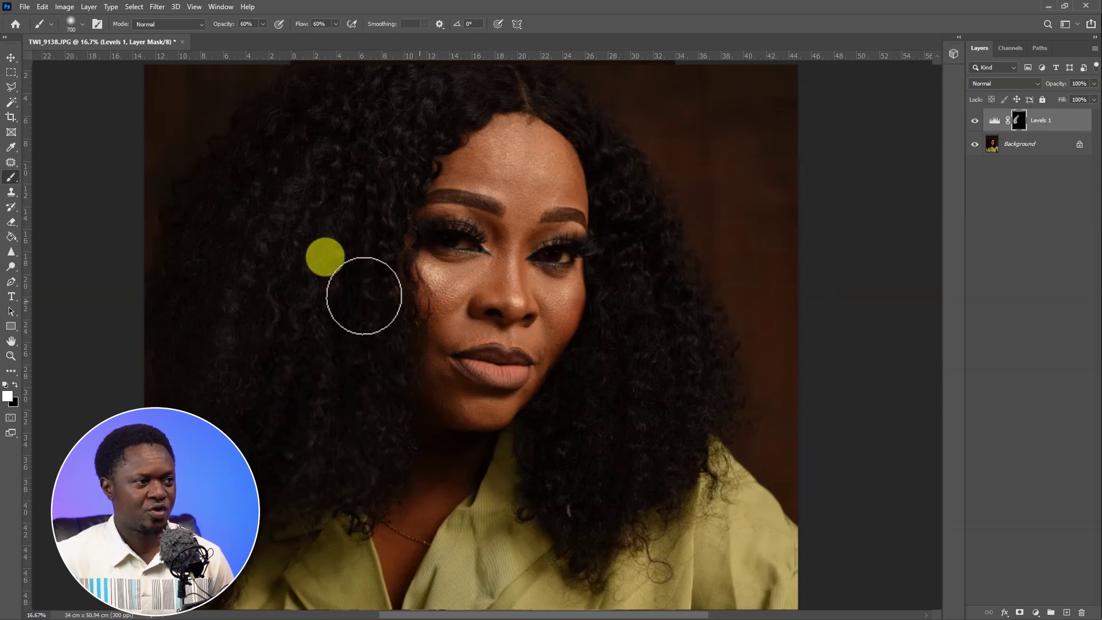
key(bracketleft)
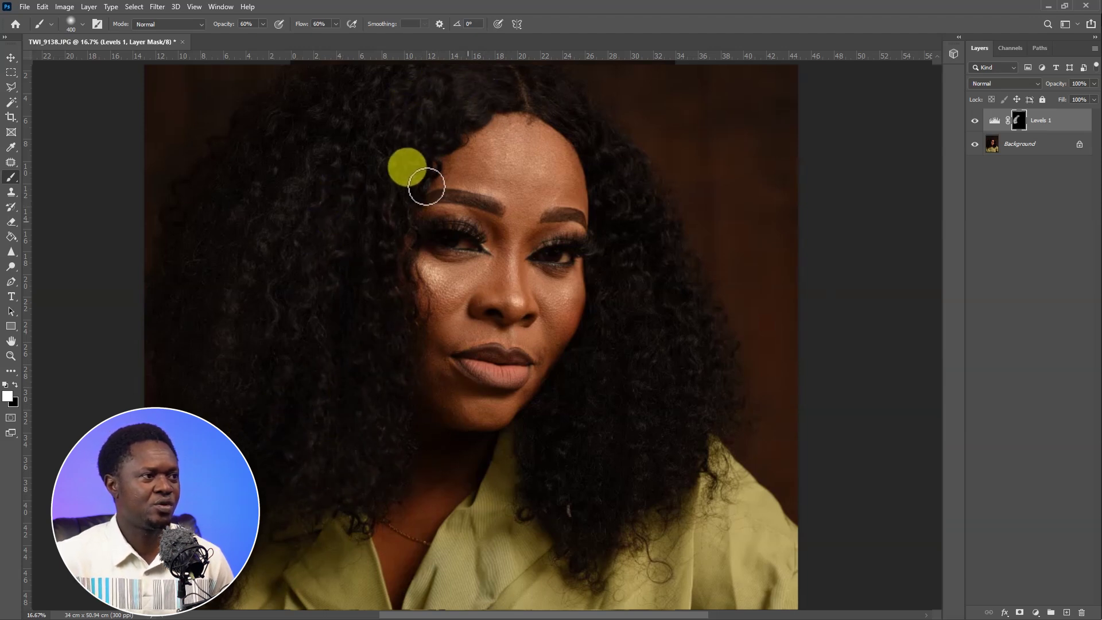
mouse_move(422, 200)
mouse_down()
mouse_move(406, 226)
mouse_move(399, 302)
mouse_move(416, 314)
mouse_move(420, 339)
mouse_move(428, 321)
mouse_move(417, 360)
mouse_move(438, 396)
mouse_move(485, 425)
mouse_move(507, 421)
mouse_move(553, 378)
mouse_move(591, 324)
mouse_move(591, 297)
mouse_move(533, 280)
mouse_move(466, 233)
mouse_move(506, 239)
mouse_move(432, 236)
mouse_move(615, 275)
mouse_move(548, 261)
mouse_move(568, 240)
mouse_move(558, 237)
mouse_move(578, 311)
mouse_move(576, 365)
mouse_move(501, 439)
mouse_move(449, 412)
mouse_move(482, 418)
mouse_move(425, 405)
mouse_move(479, 401)
mouse_up()
- Reduce the brush to 250 px and paint the Levels mask over the shadowed neck area below the chin
key(ctrl+plus)
key(ctrl+plus)
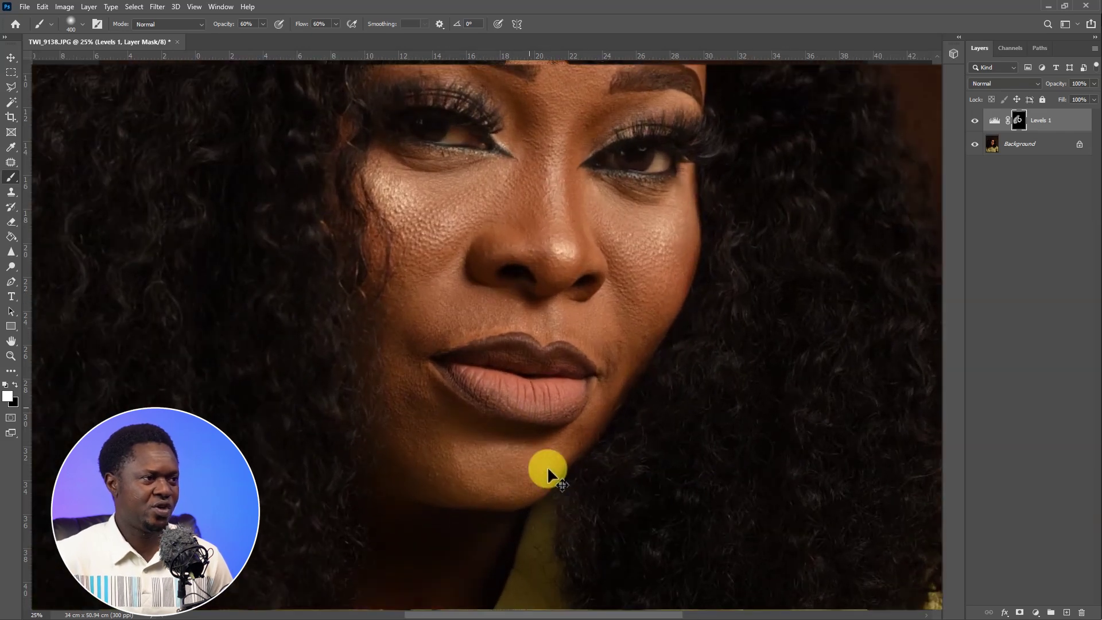
drag(500, 500, 666, 356)
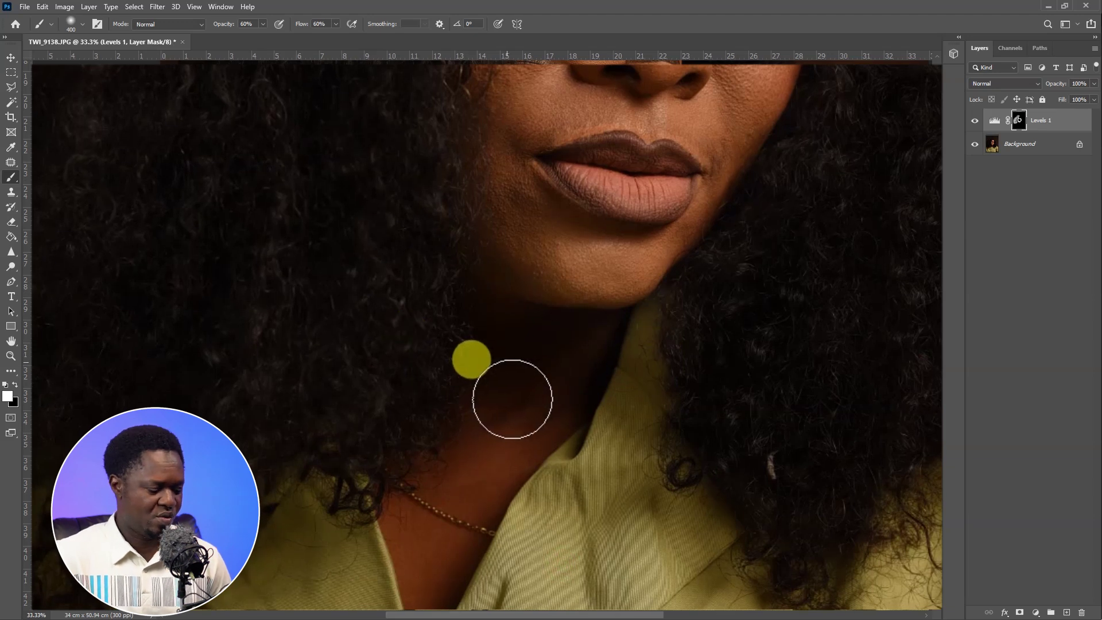
key(bracketleft)
key(bracketleft)
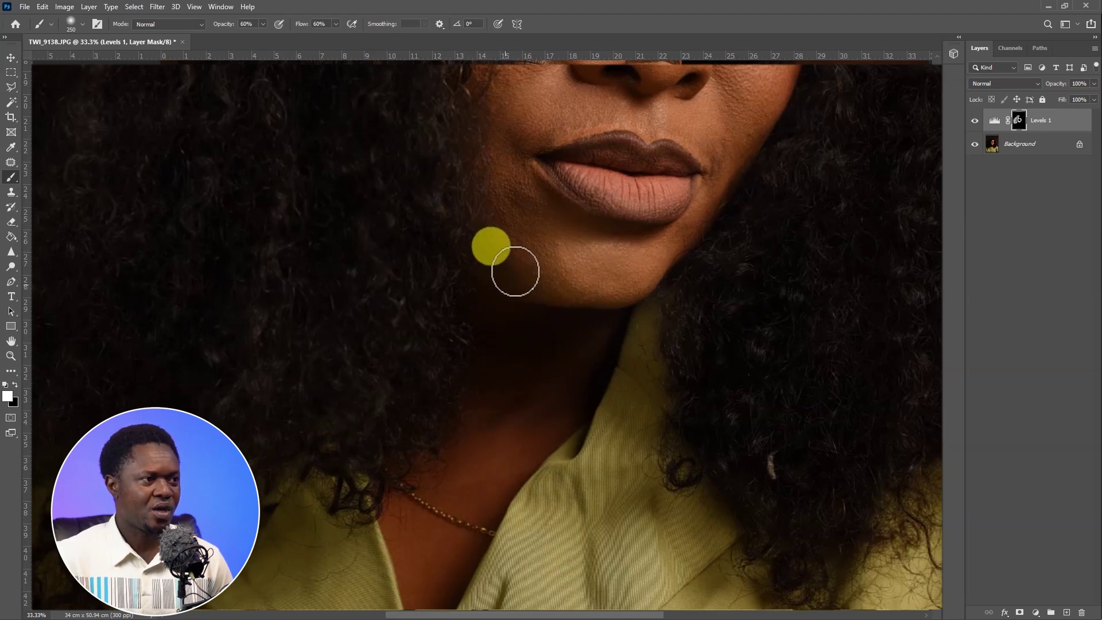
mouse_move(491, 417)
mouse_down()
mouse_move(471, 436)
mouse_move(486, 473)
mouse_move(546, 381)
mouse_move(593, 351)
mouse_move(536, 407)
mouse_move(536, 439)
mouse_move(483, 491)
mouse_move(456, 546)
mouse_move(395, 474)
mouse_move(421, 528)
mouse_move(444, 528)
mouse_move(513, 486)
mouse_move(501, 403)
mouse_move(496, 469)
mouse_move(416, 483)
mouse_move(434, 611)
mouse_move(406, 551)
mouse_move(426, 611)
mouse_move(402, 527)
mouse_move(435, 610)
mouse_move(480, 508)
mouse_move(434, 613)
mouse_move(537, 416)
mouse_move(459, 515)
mouse_move(529, 457)
mouse_up()
key(bracketleft)
key(bracketleft)
key(bracketleft)
key(bracketleft)
key(ctrl+0)
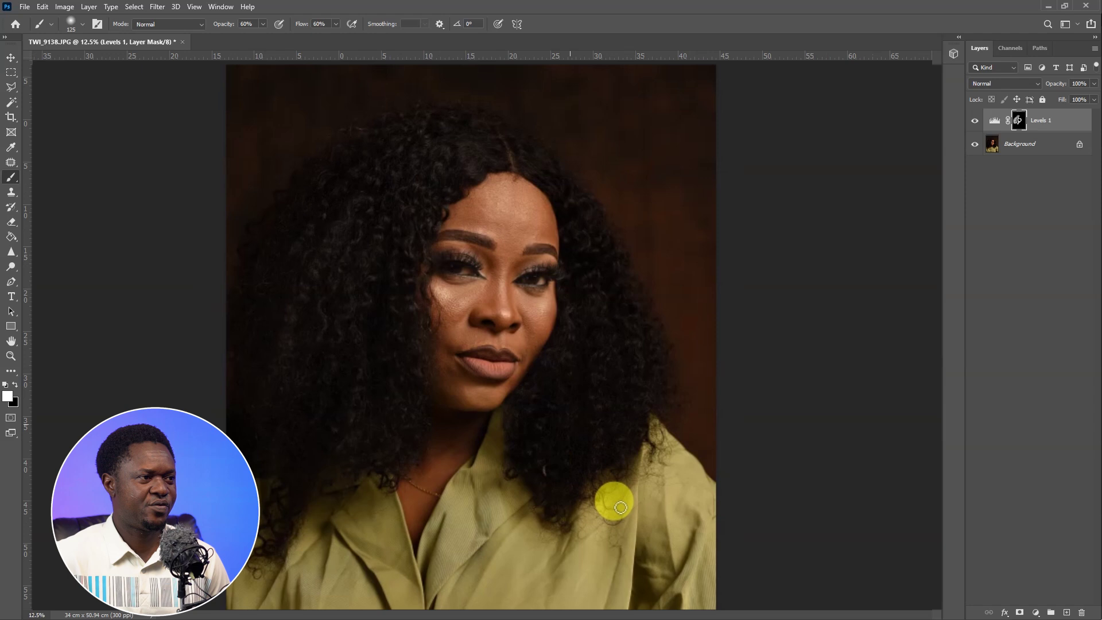
- Compare the portrait with and without the Levels 1 adjustment
click(991, 125)
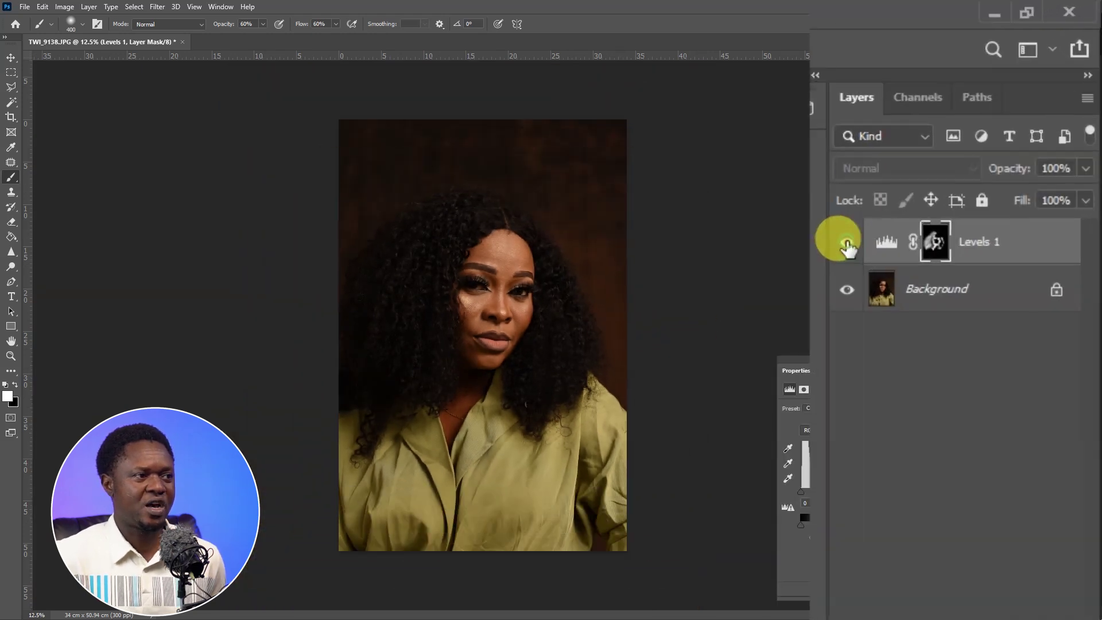
click(975, 122)
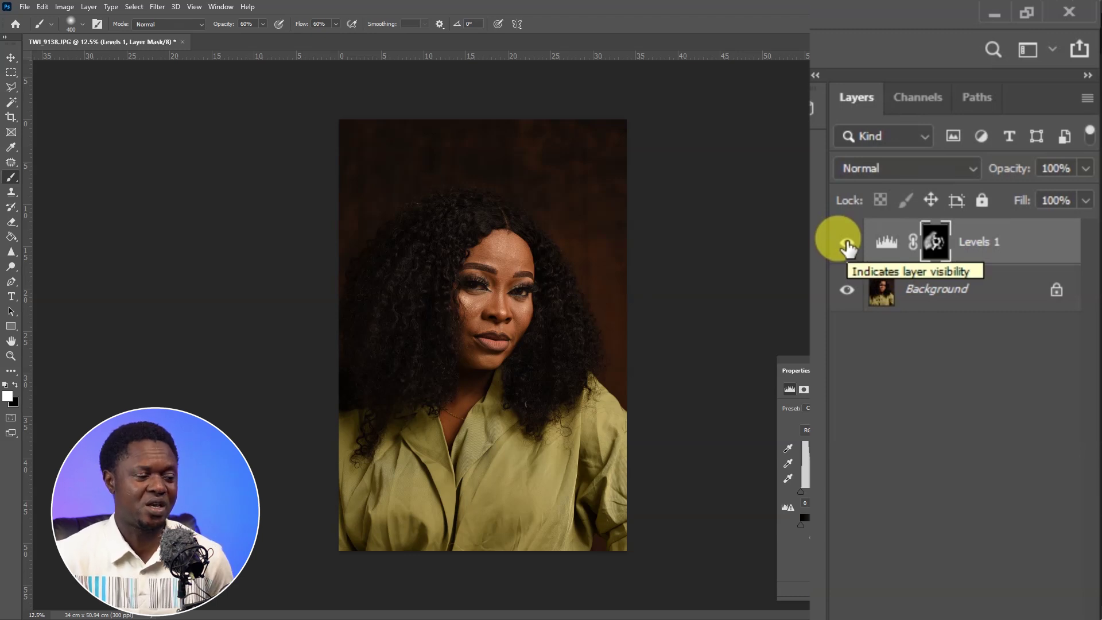
click(847, 243)
- Merge the Levels 1 layer with the Background layer
click(1020, 244)
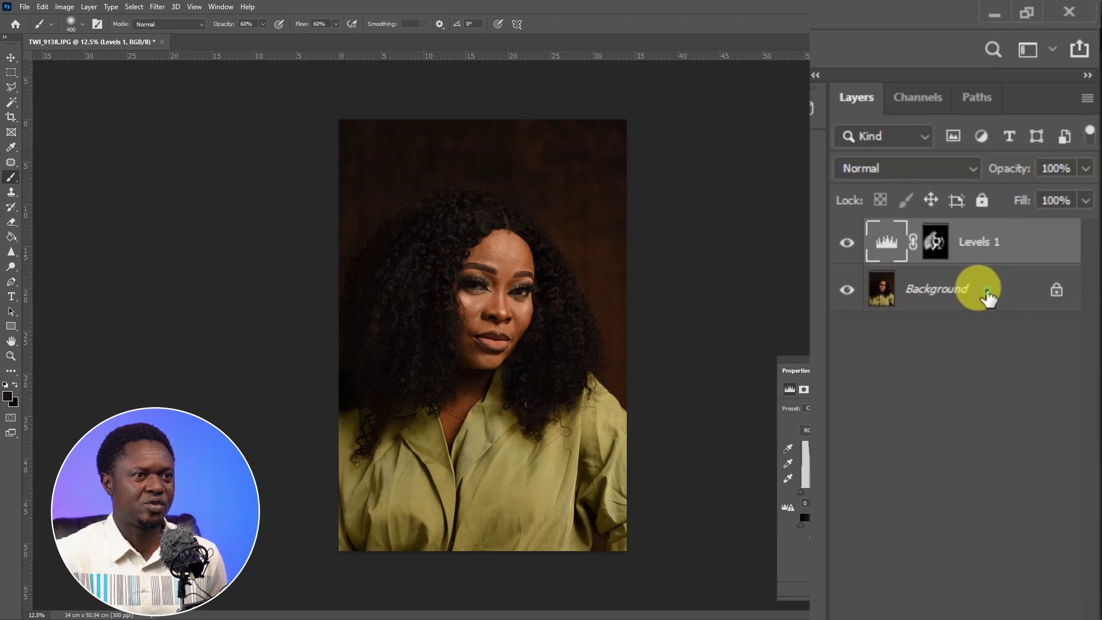
click(988, 297)
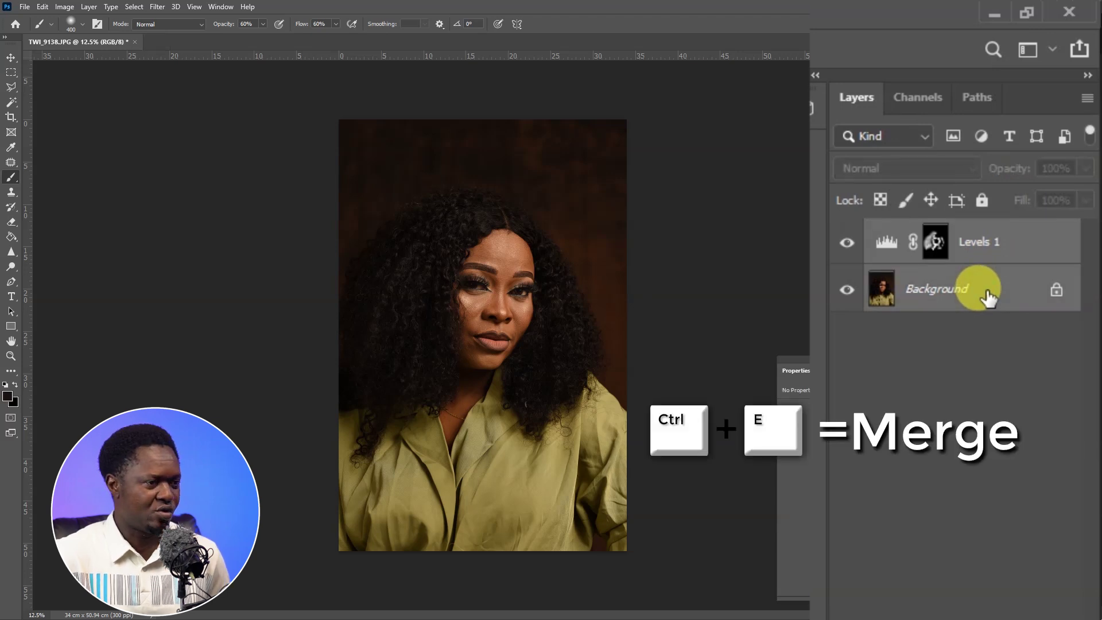
key(ctrl+e)
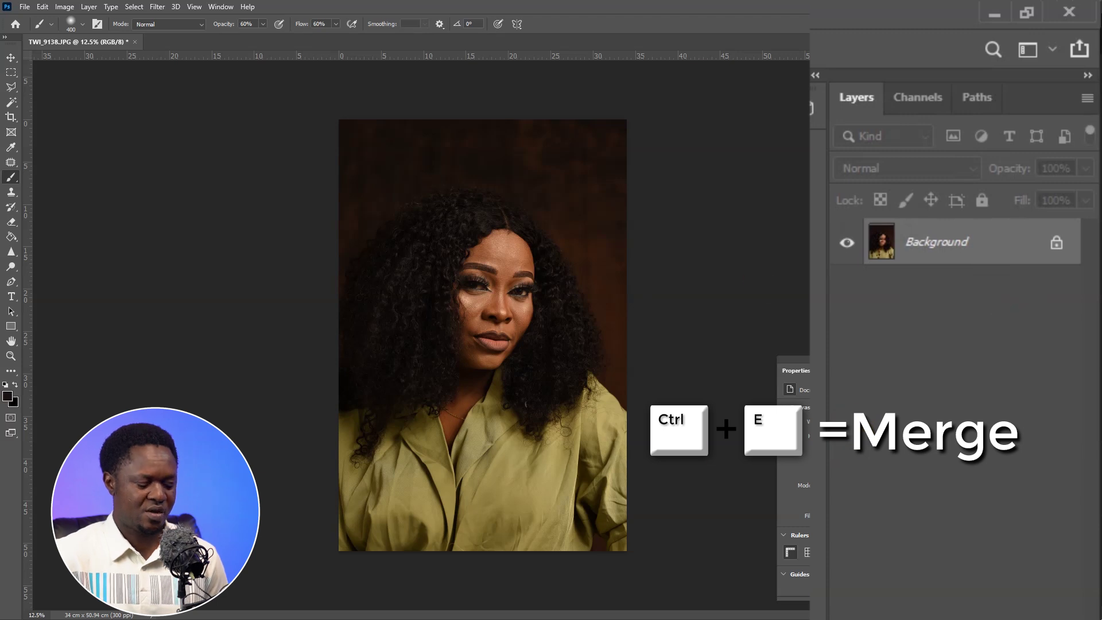
- Examine the whole portrait and the skin texture on the face and forehead up close
key(ctrl+plus)
key(ctrl+plus)
key(ctrl+plus)
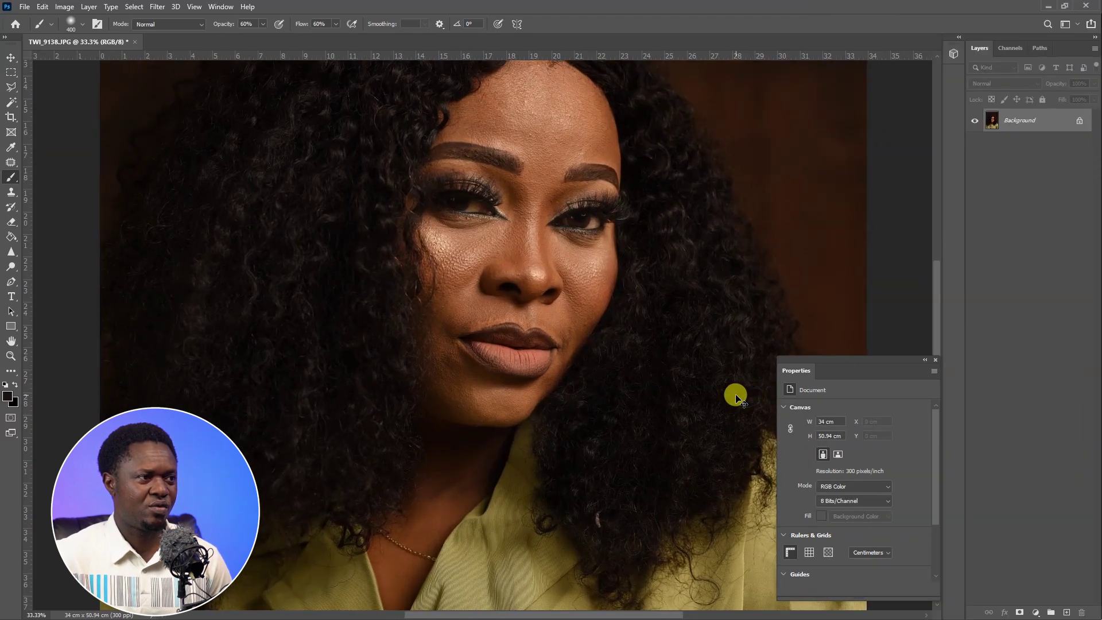
key(ctrl+minus)
key(ctrl+minus)
key(ctrl+minus)
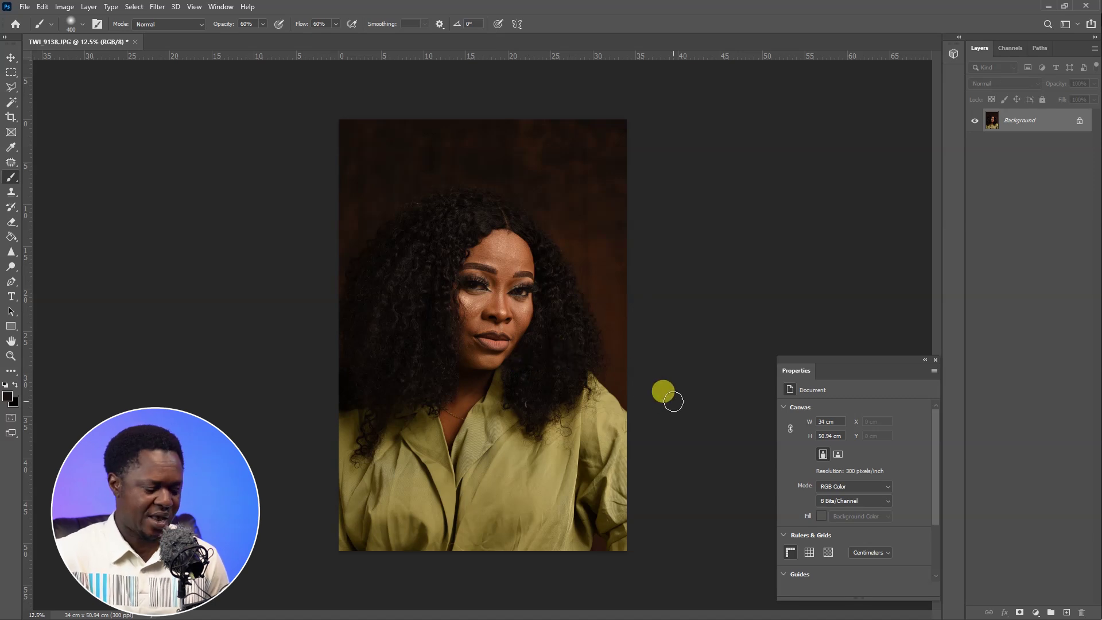
key(ctrl+plus)
key(ctrl+plus)
key(ctrl+plus)
key(ctrl+plus)
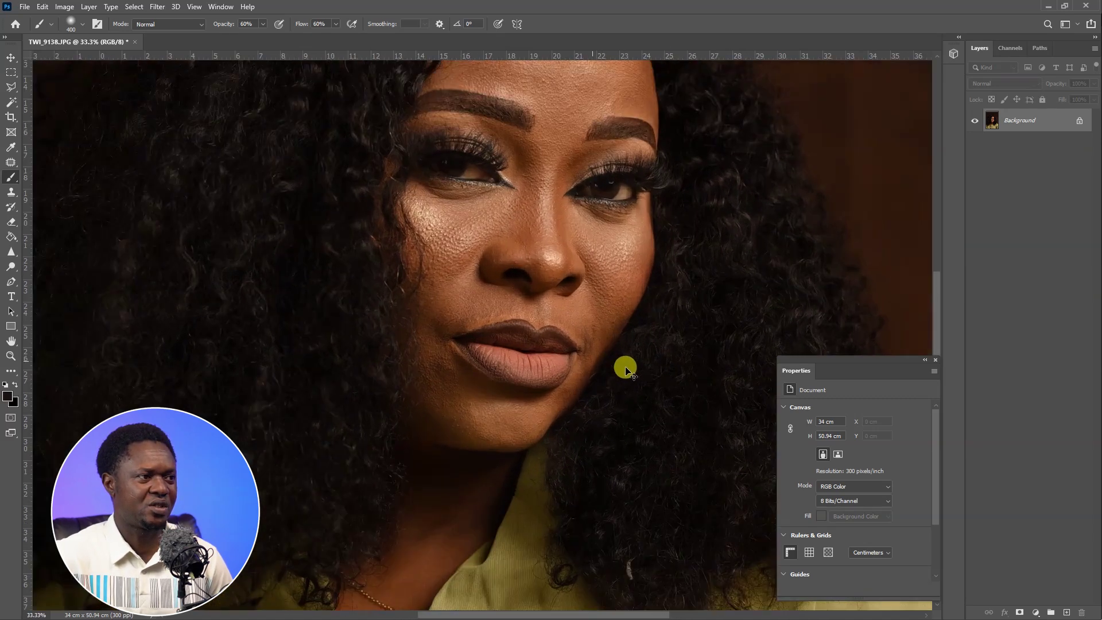
scroll(553, 453, up, 5)
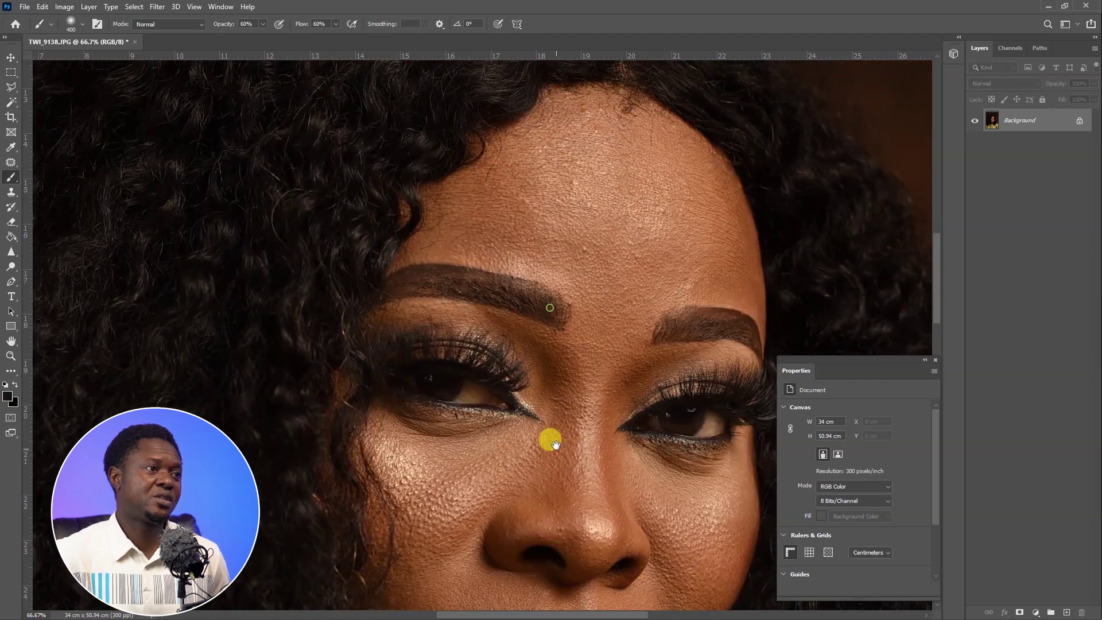
key(ctrl+plus)
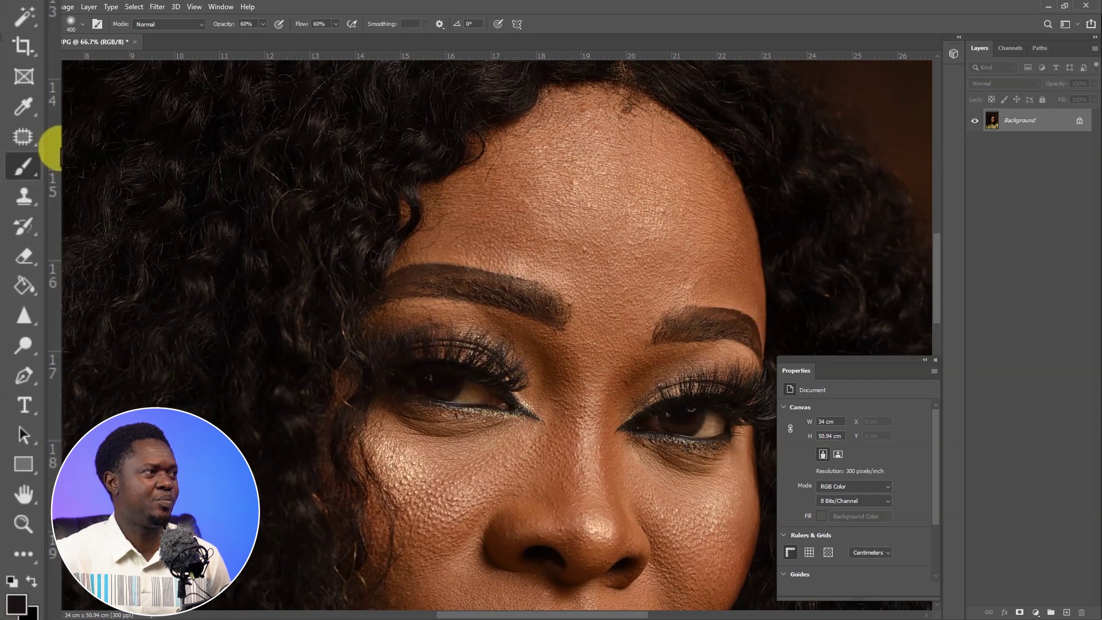
- Patch the small blemish beside the inner end of the eyebrow with the Patch Tool and deselect it
right_click(29, 136)
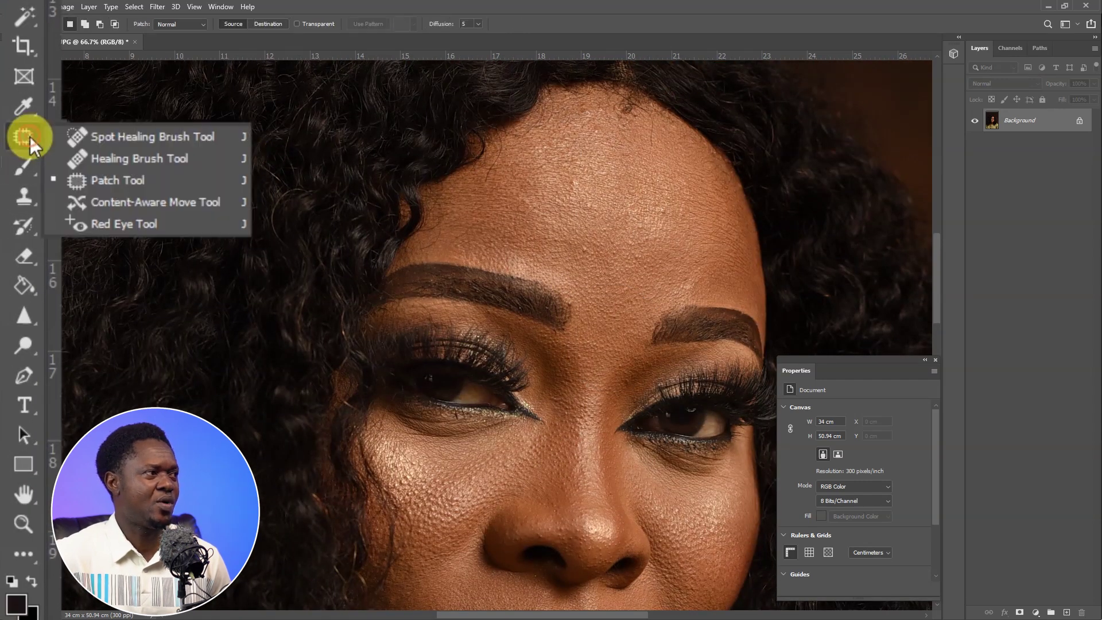
click(131, 178)
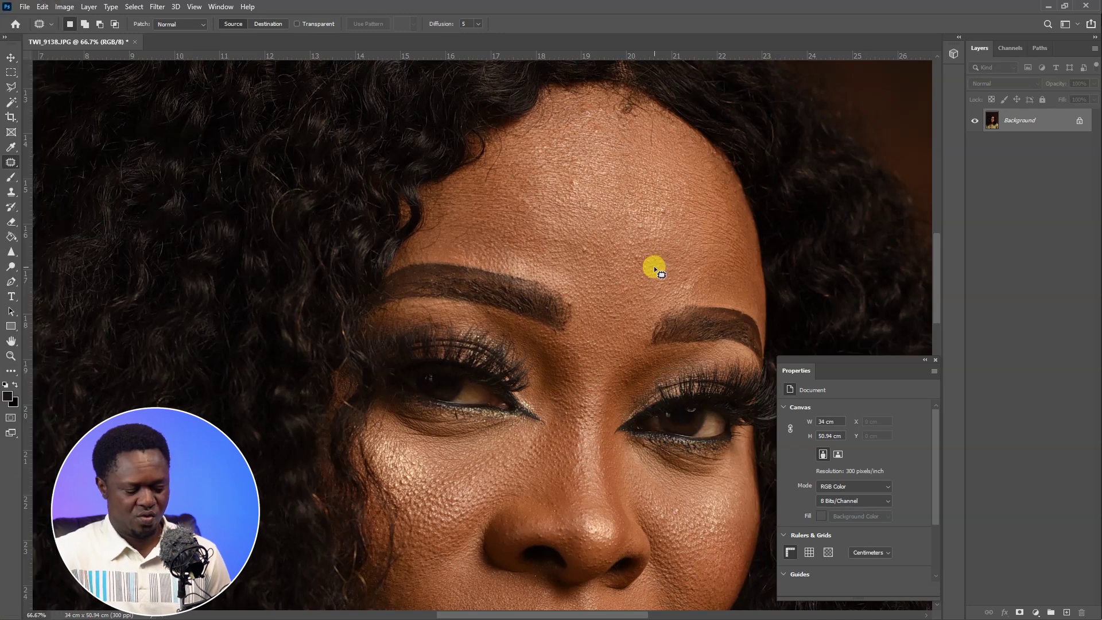
key(ctrl+plus)
scroll(660, 287, up, 1)
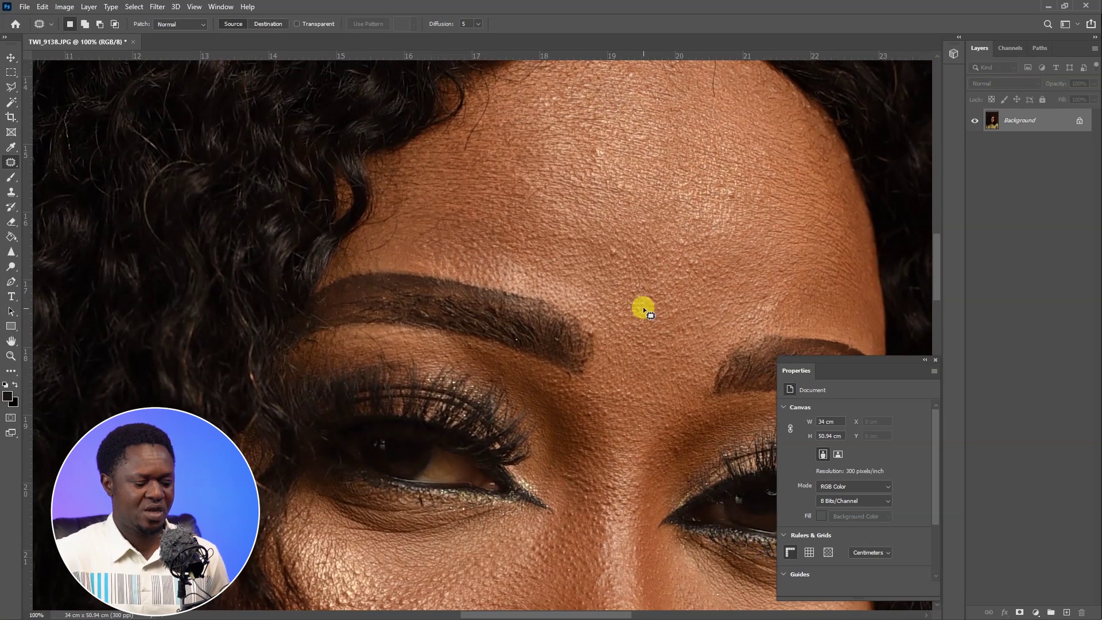
scroll(643, 310, up, 5)
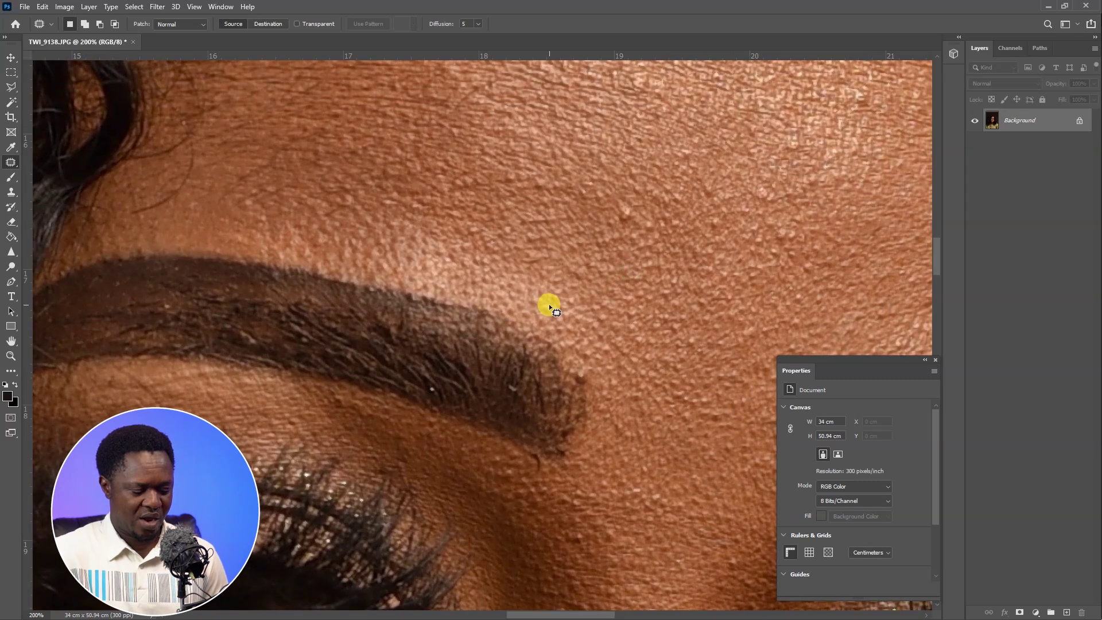
scroll(653, 373, down, 3)
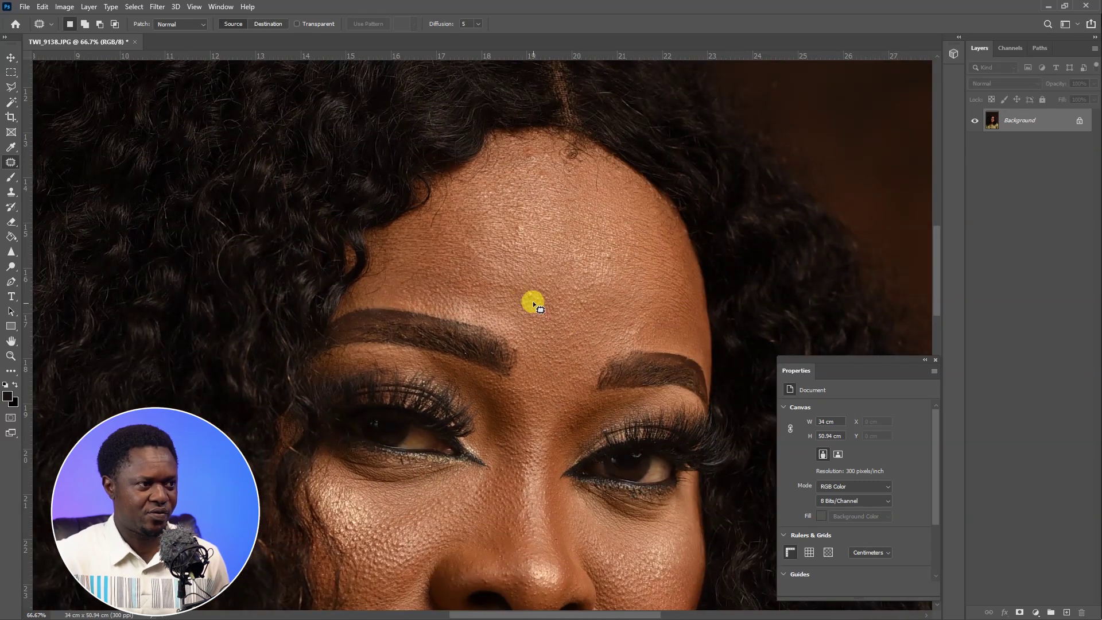
mouse_move(529, 291)
mouse_down()
mouse_move(528, 303)
mouse_move(536, 294)
mouse_move(560, 310)
mouse_move(553, 297)
mouse_move(606, 299)
mouse_move(526, 312)
mouse_move(541, 355)
mouse_up()
scroll(542, 356, up, 2)
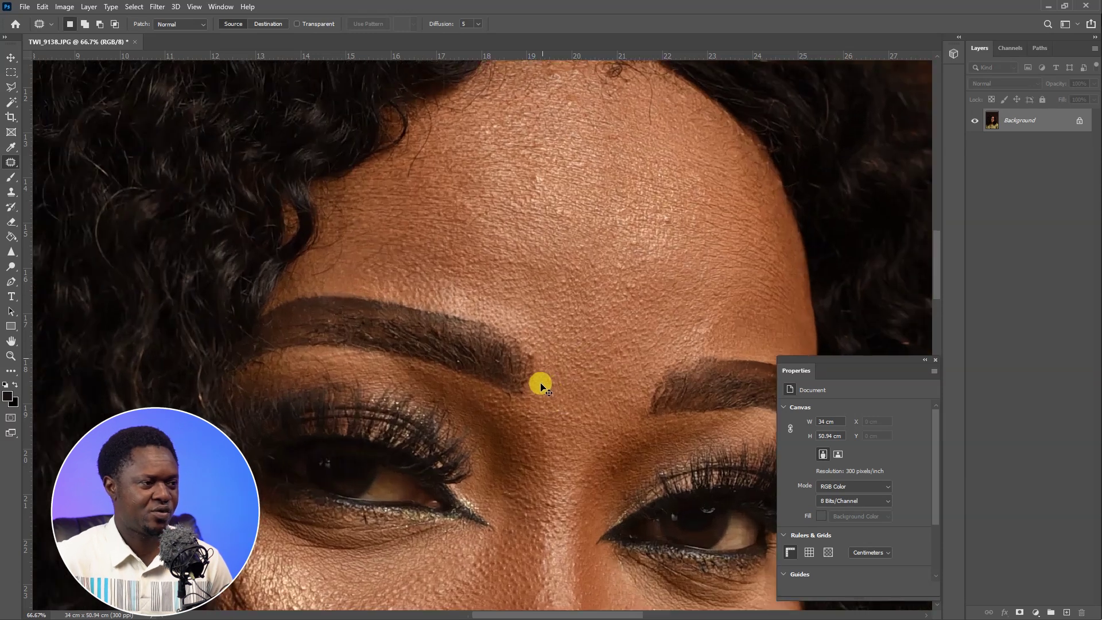
mouse_move(577, 390)
mouse_down()
mouse_move(583, 364)
mouse_move(564, 369)
mouse_move(603, 373)
mouse_up()
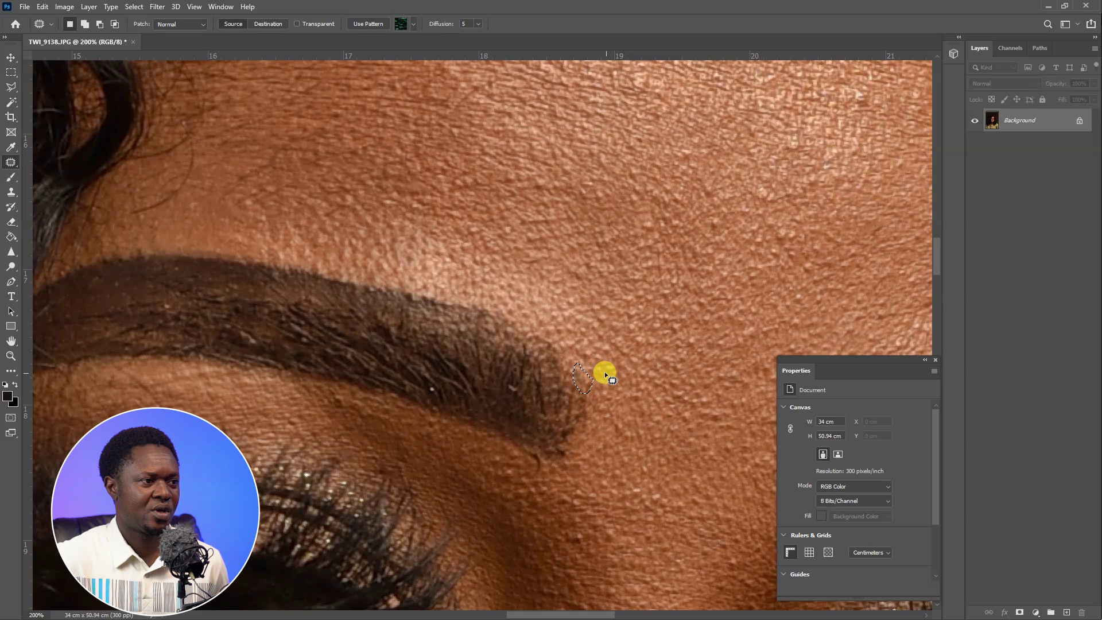
key(ctrl+d)
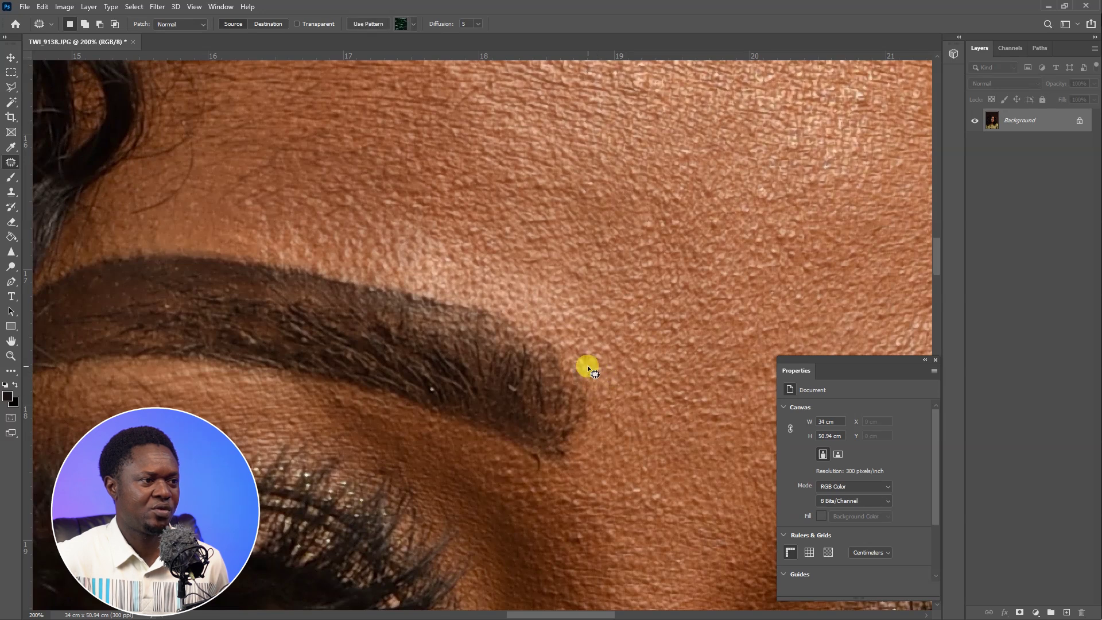
- Patch the blemishes on the forehead above the eyebrow and near the hairline
scroll(584, 379, up, 2)
key(ctrl+minus)
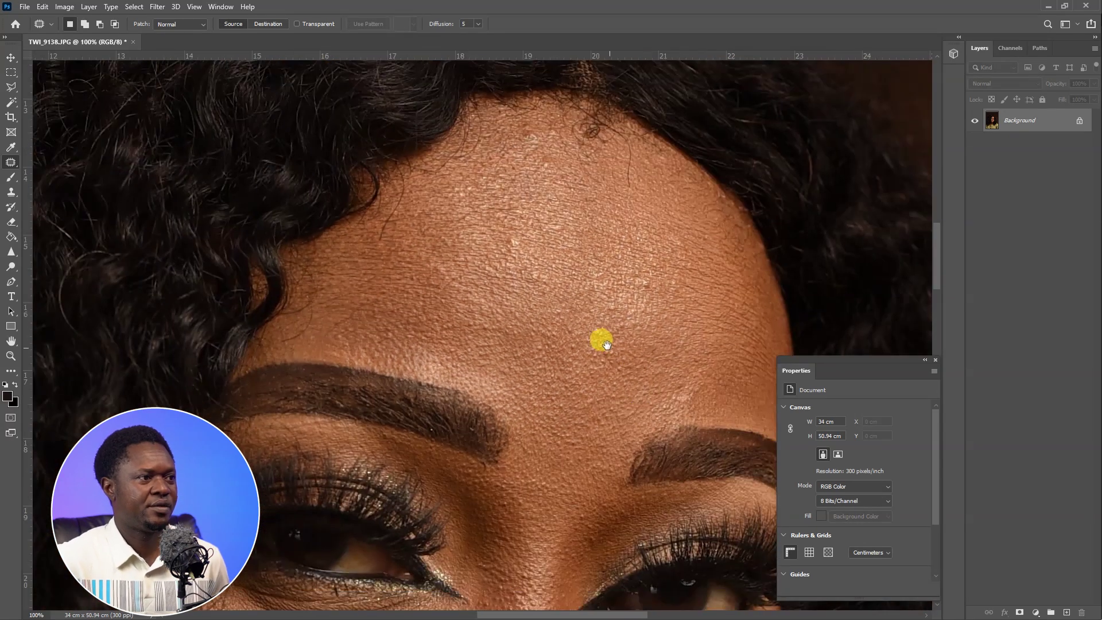
scroll(596, 353, up, 1)
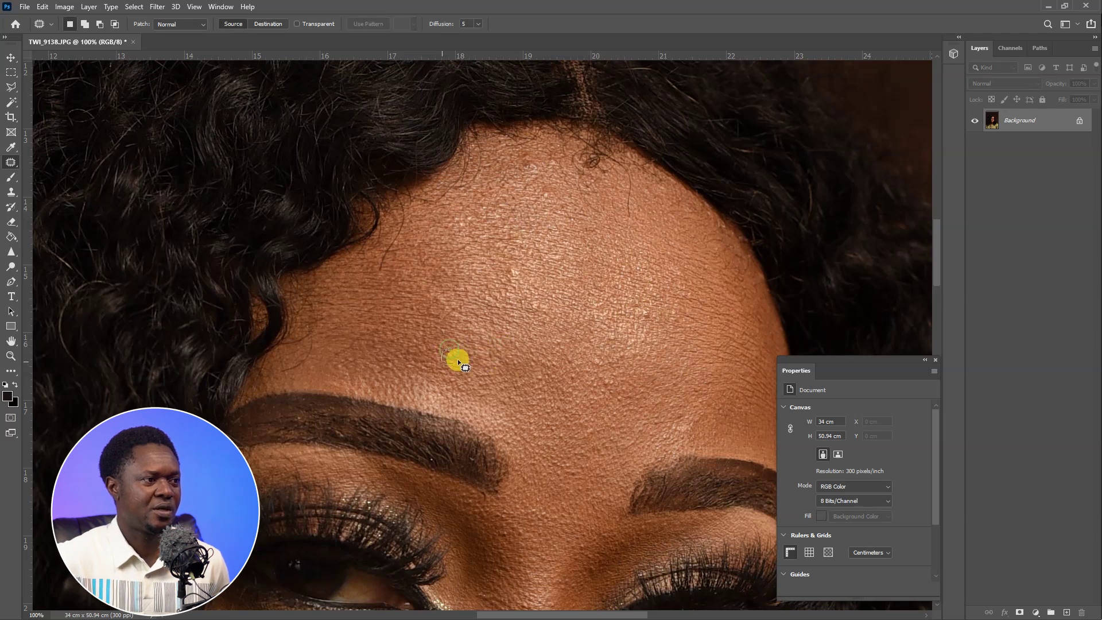
scroll(488, 357, up, 1)
mouse_move(534, 230)
mouse_down()
mouse_move(521, 217)
mouse_move(519, 237)
mouse_move(507, 232)
mouse_move(524, 248)
mouse_move(549, 226)
mouse_up()
click(489, 232)
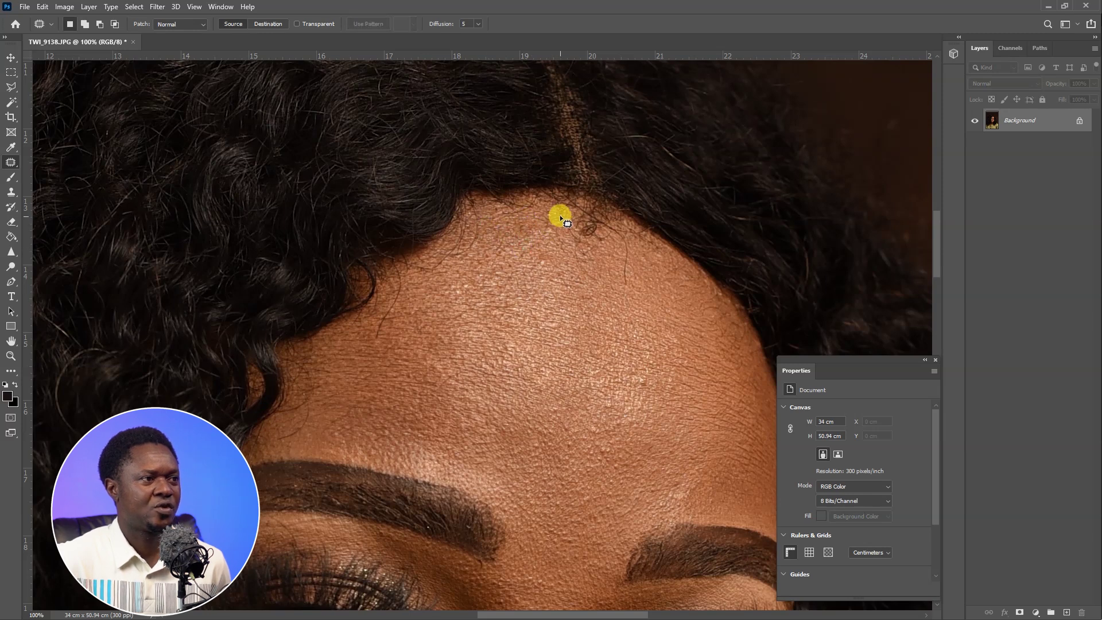
- Patch the uneven spots on the upper forehead just below the hair parting with nearby clean skin
mouse_move(528, 222)
mouse_down()
mouse_move(639, 369)
mouse_move(639, 385)
mouse_move(633, 379)
mouse_move(657, 387)
mouse_move(644, 361)
mouse_move(632, 377)
mouse_up()
click(657, 381)
drag(545, 231, 554, 227)
mouse_move(554, 227)
mouse_down()
mouse_move(516, 239)
mouse_move(548, 252)
mouse_up()
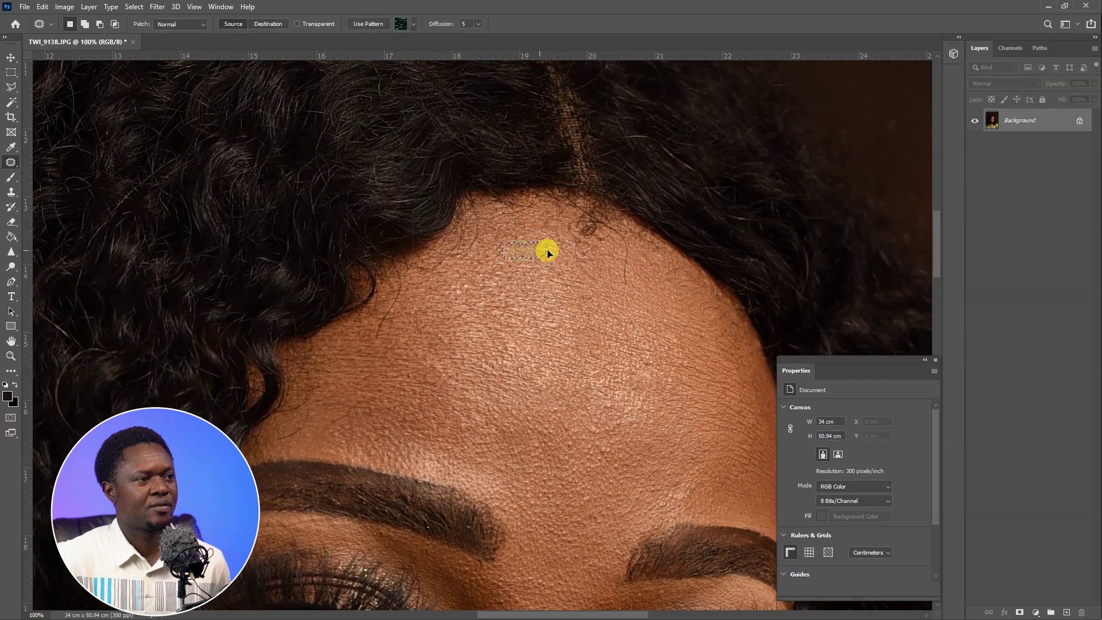
scroll(642, 363, down, 2)
mouse_move(642, 364)
mouse_down()
mouse_move(649, 415)
mouse_move(692, 424)
mouse_move(663, 427)
mouse_move(653, 443)
mouse_move(689, 432)
mouse_up()
scroll(581, 209, down, 8)
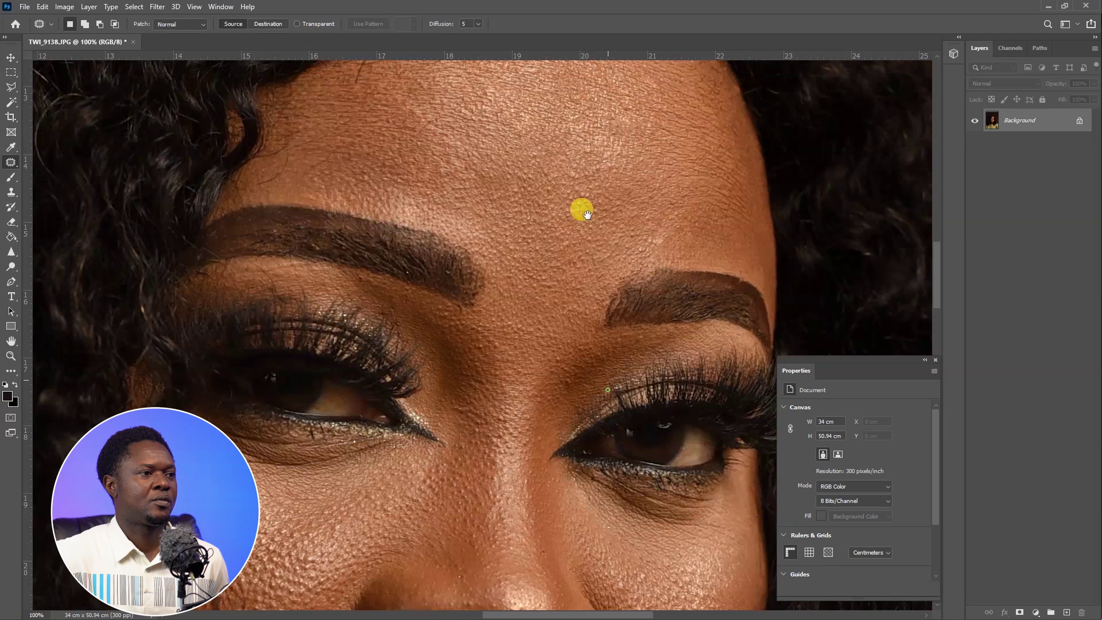
- Apply a Brightness/Contrast adjustment to the portrait with Brightness 17 and Contrast 13
key(ctrl+minus)
key(ctrl+minus)
key(ctrl+minus)
key(ctrl+minus)
key(ctrl+minus)
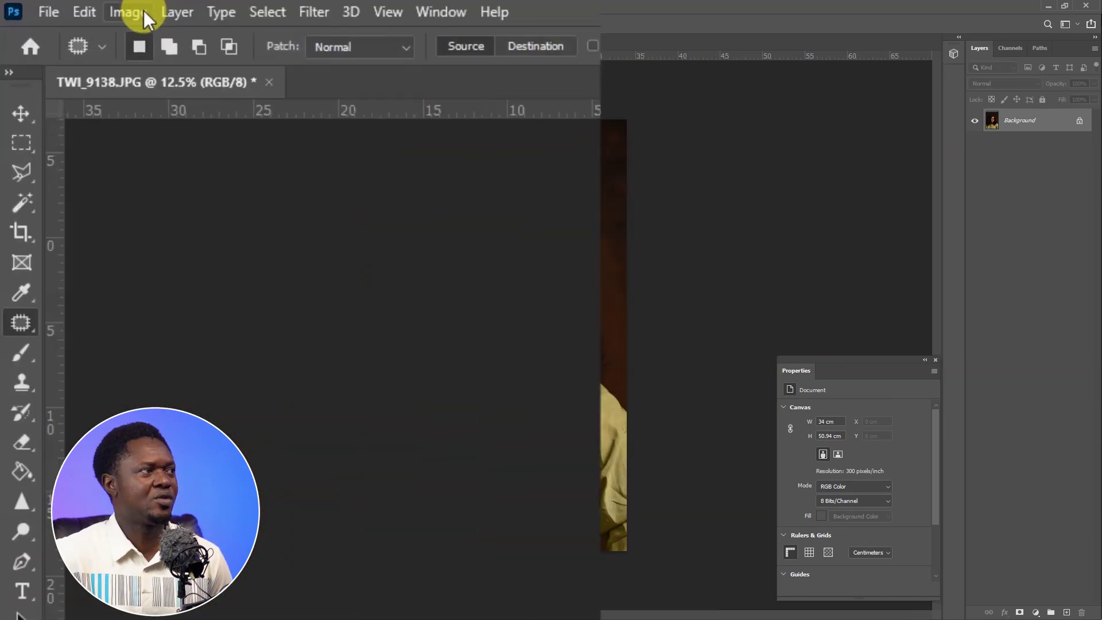
click(68, 6)
mouse_move(90, 39)
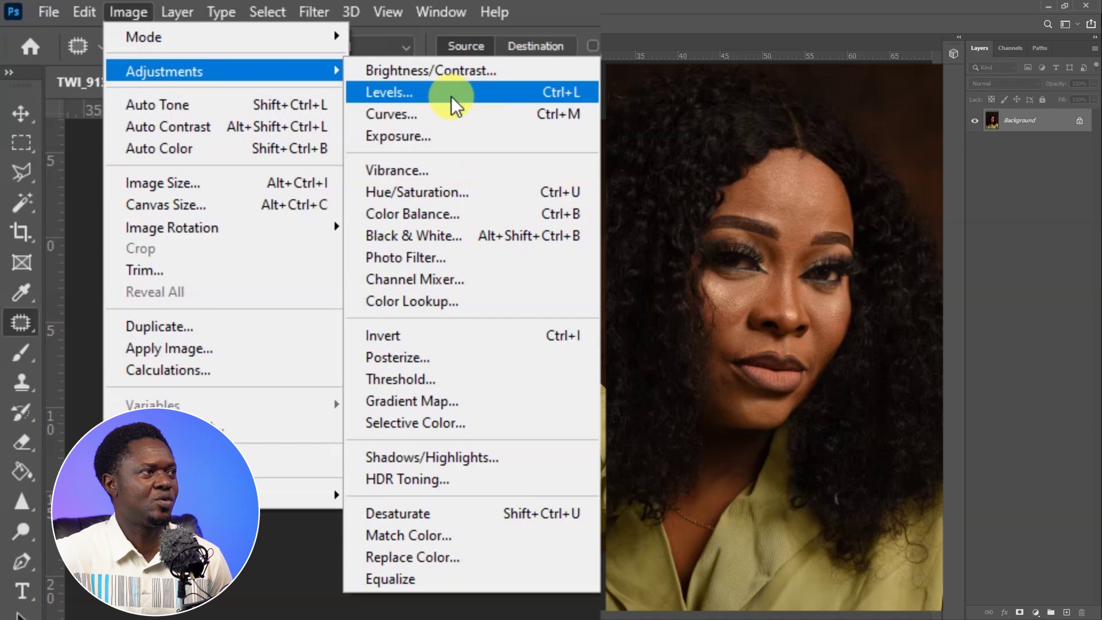
click(462, 69)
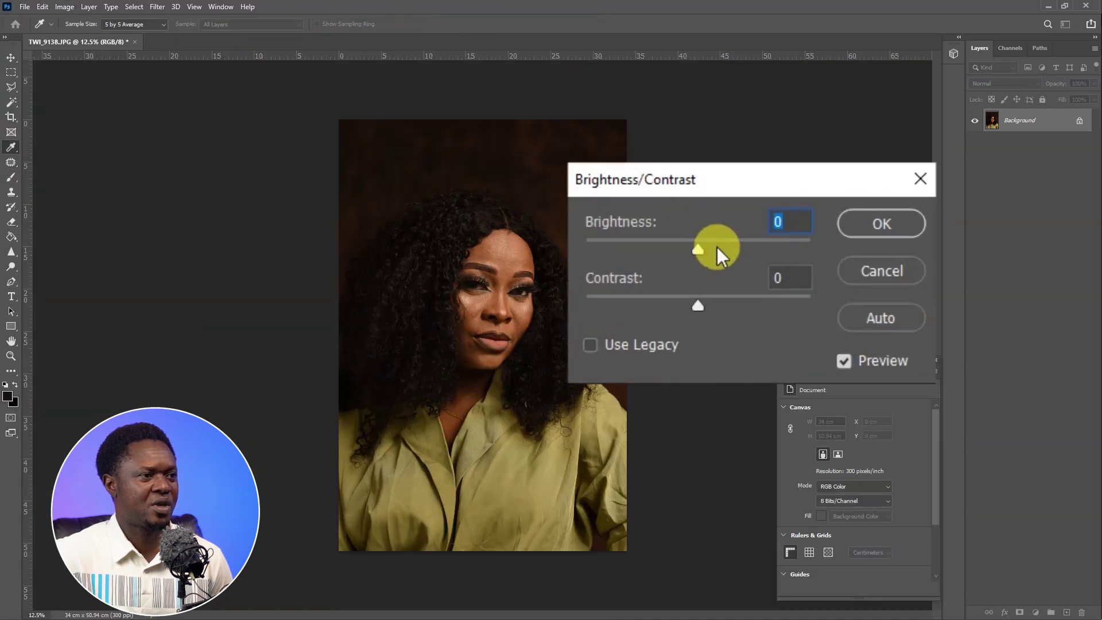
drag(709, 245, 717, 245)
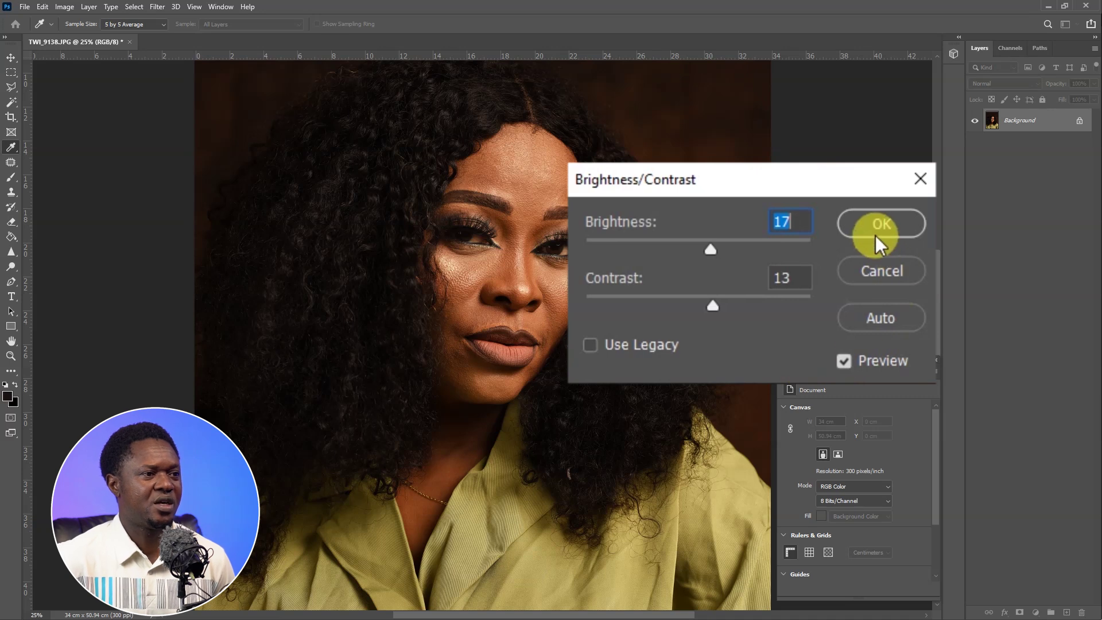
click(882, 223)
key(ctrl+minus)
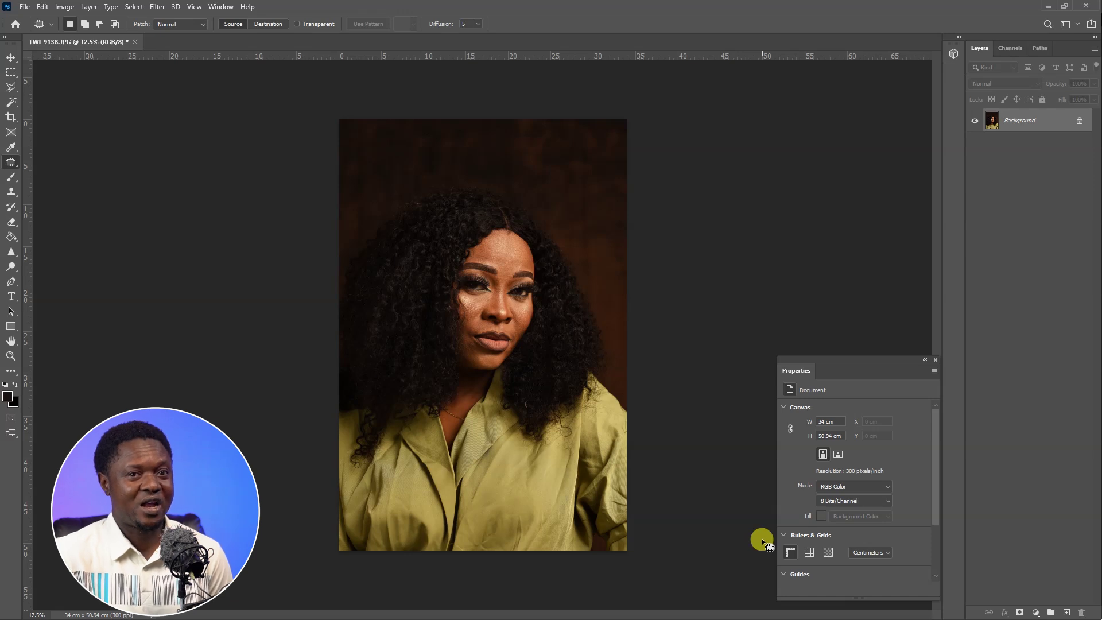
- Select the History Brush and reduce its size to 300 px over the face
key(ctrl+plus)
key(ctrl+plus)
key(ctrl+plus)
key(ctrl+plus)
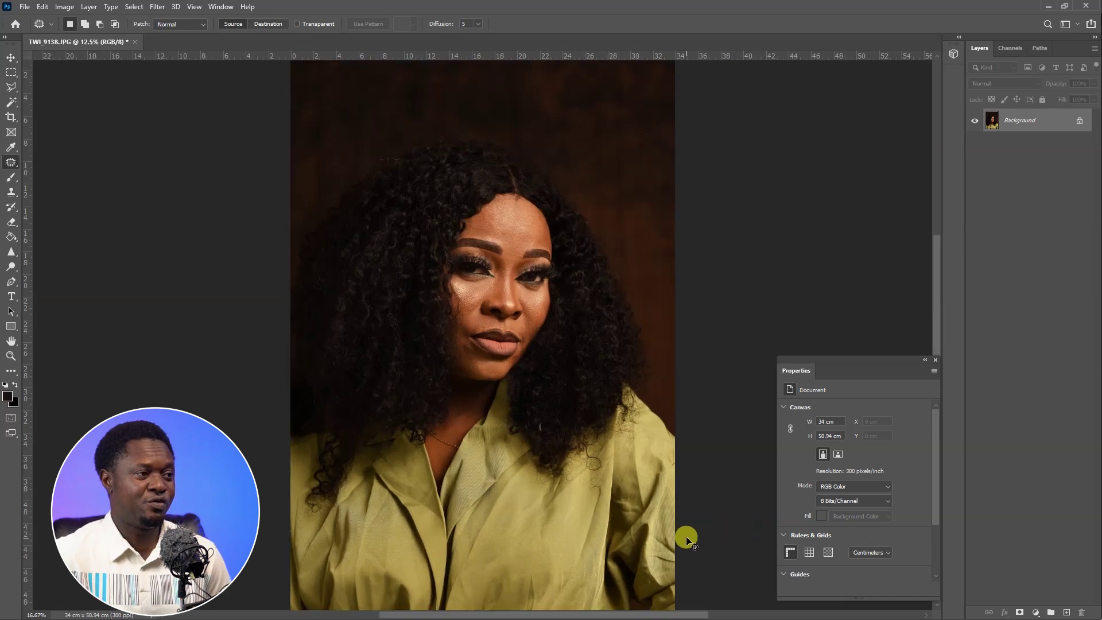
drag(455, 377, 442, 411)
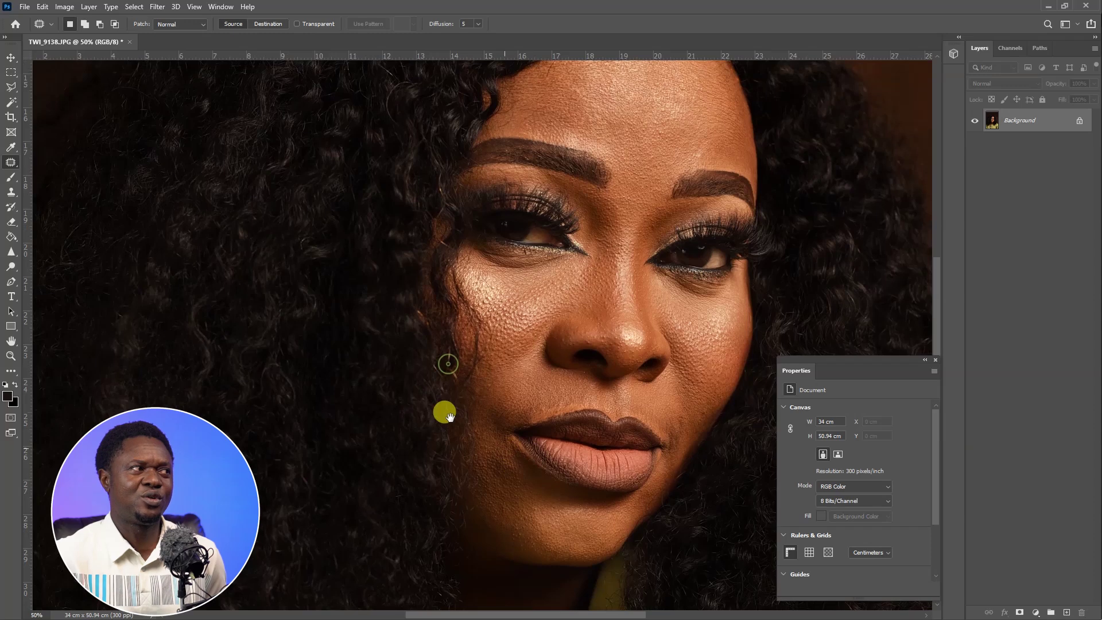
click(16, 108)
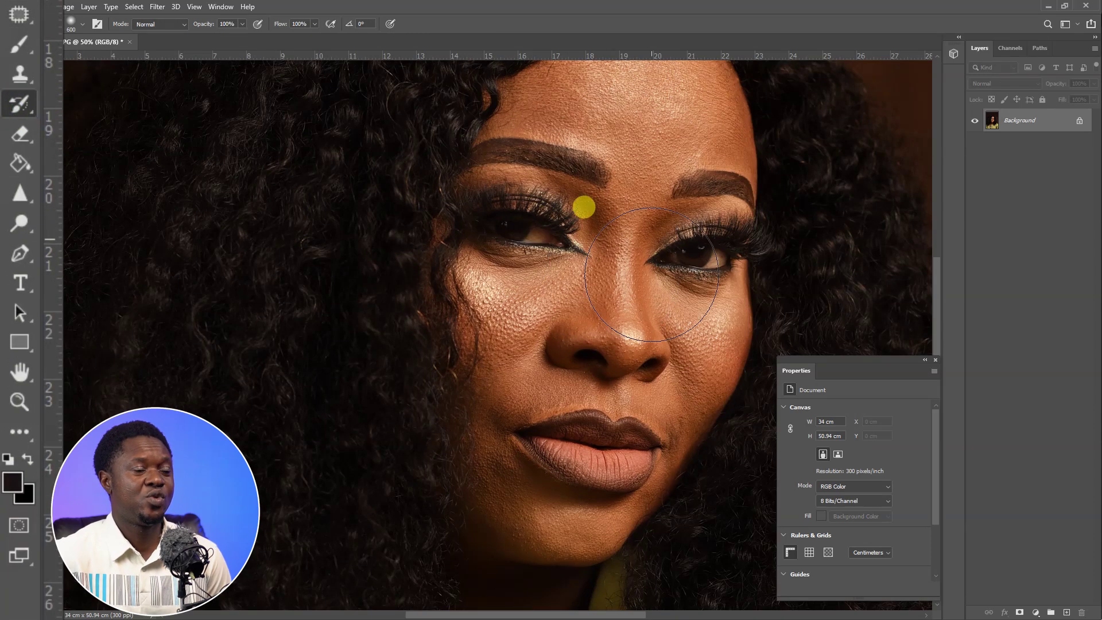
key(bracketleft)
key(bracketleft)
key(bracketleft)
key(bracketleft)
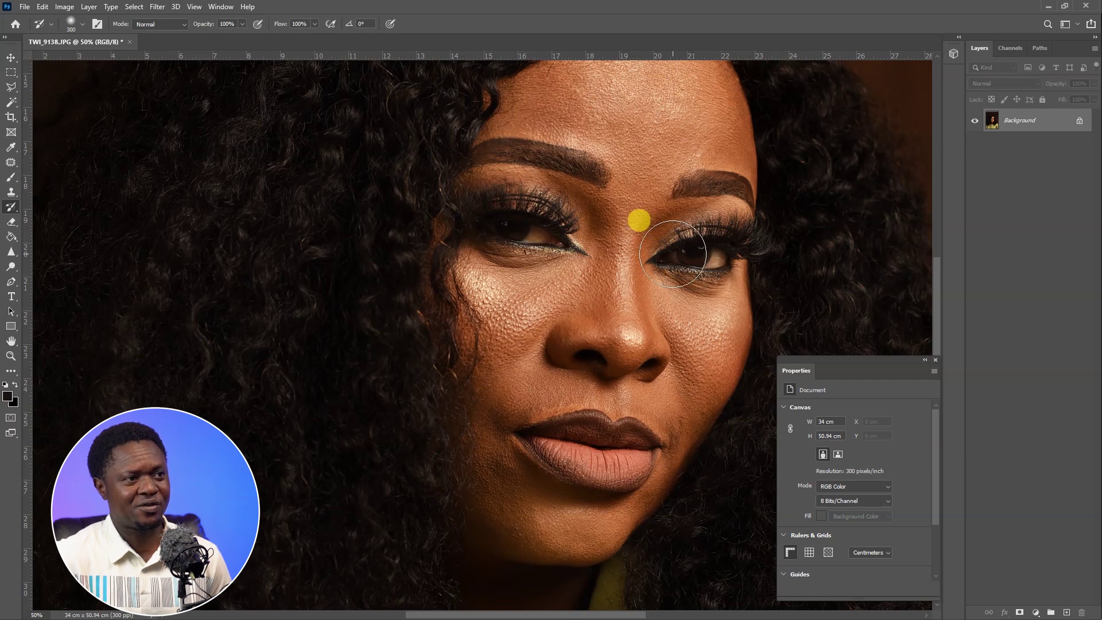
key(bracketright)
key(bracketright)
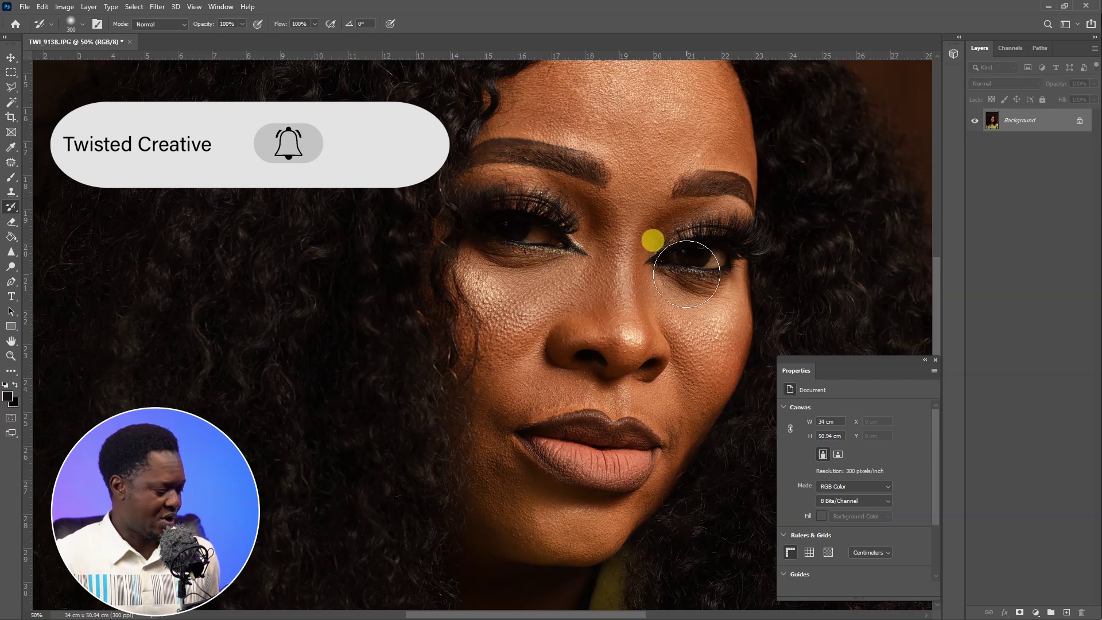
- Compare the face with and without the last adjustment and examine the whole portrait
key(ctrl+z)
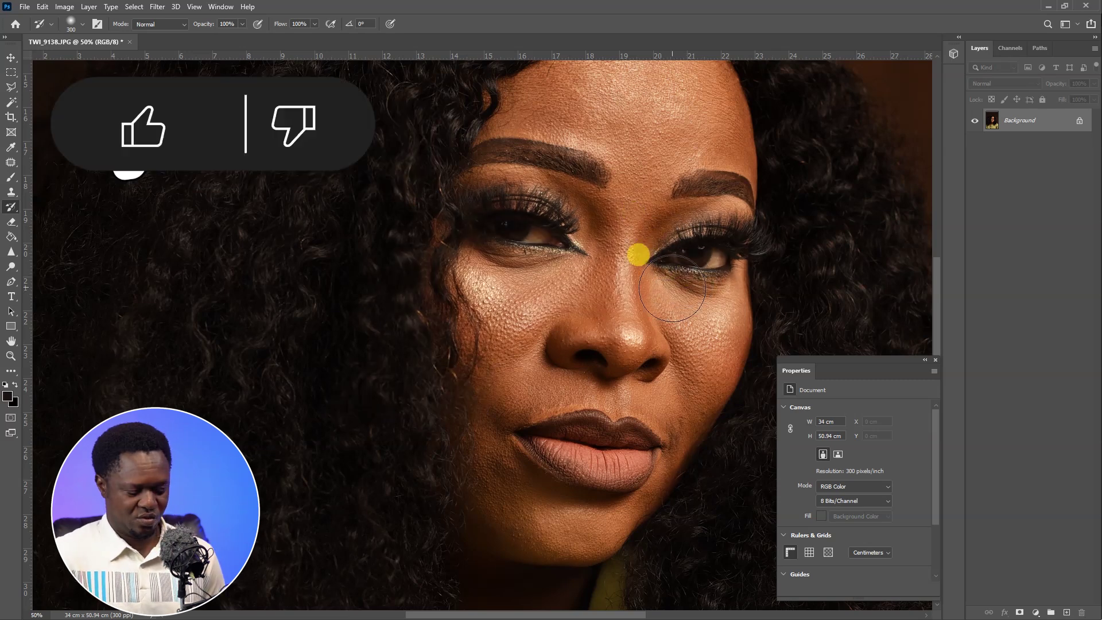
key(ctrl+minus)
key(ctrl+minus)
key(ctrl+minus)
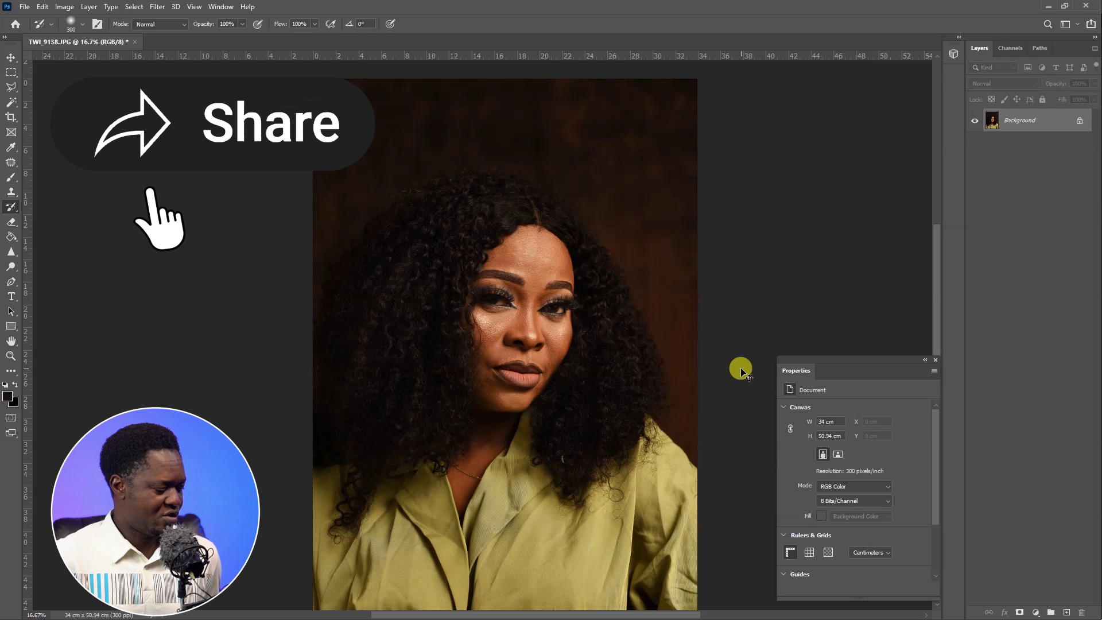
- Save the portrait on the computer as JPEG TWI_9138a in the skin folder at quality 12, Progressive, and close it
key(ctrl+shift+s)
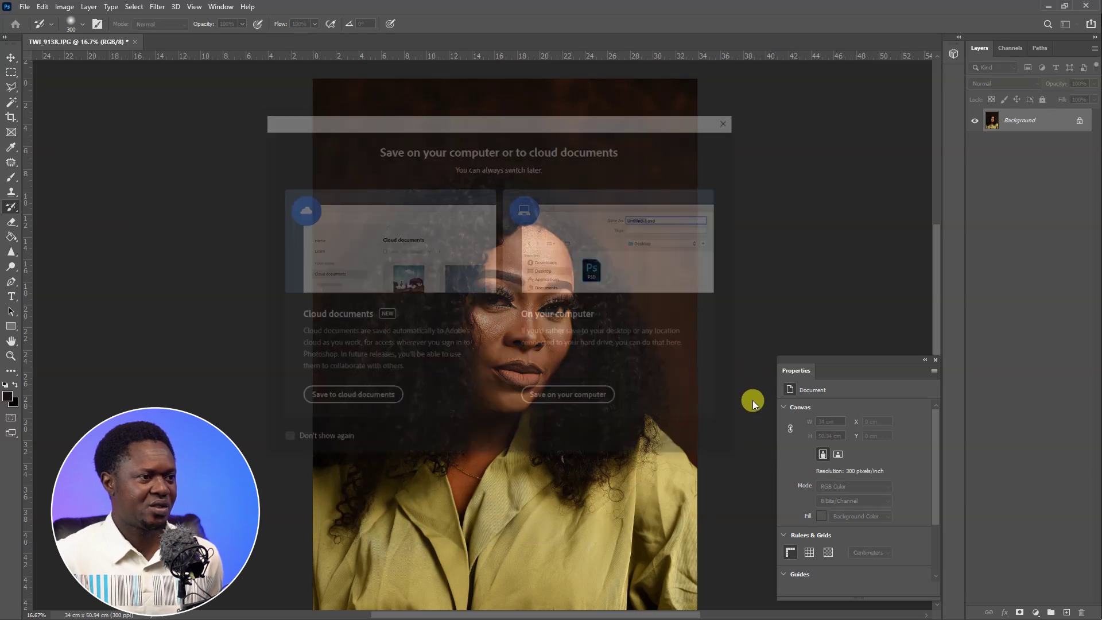
click(562, 399)
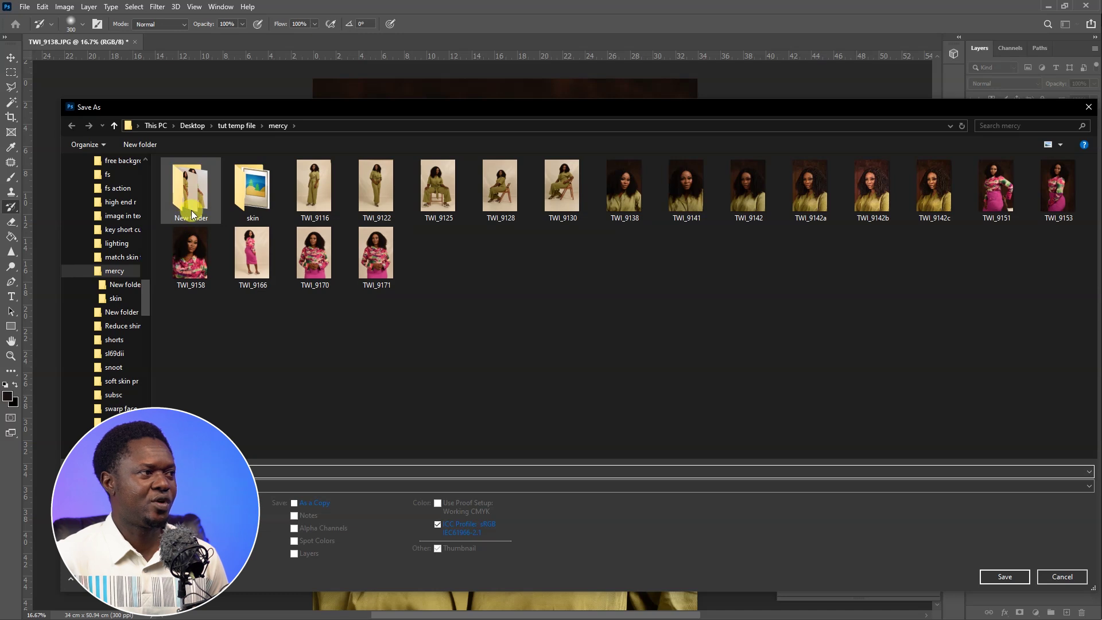
double_click(253, 195)
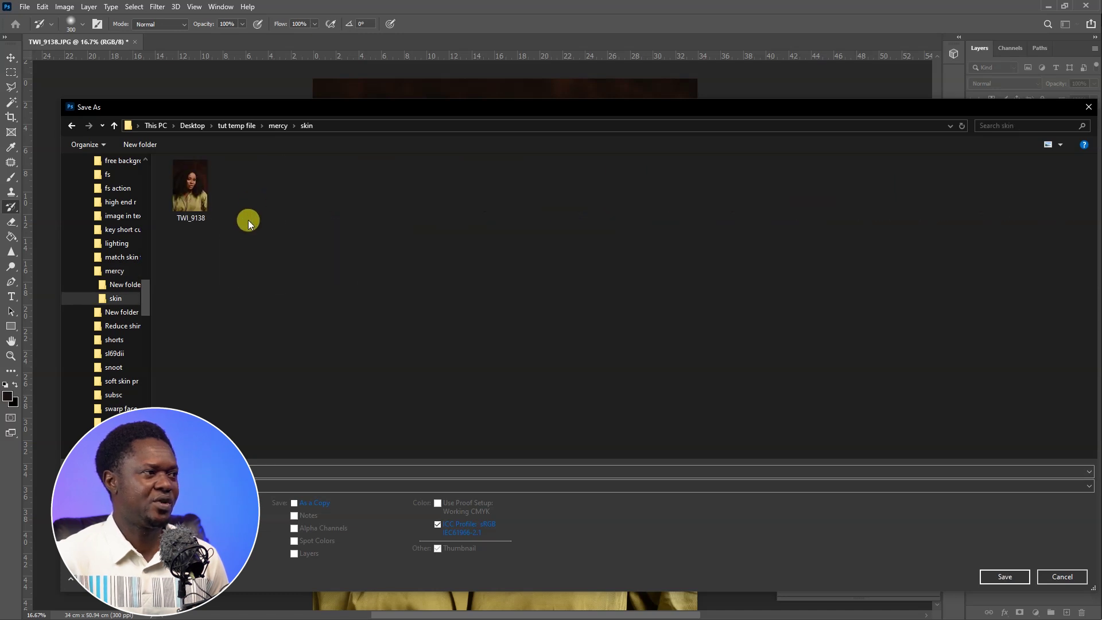
click(198, 194)
click(190, 469)
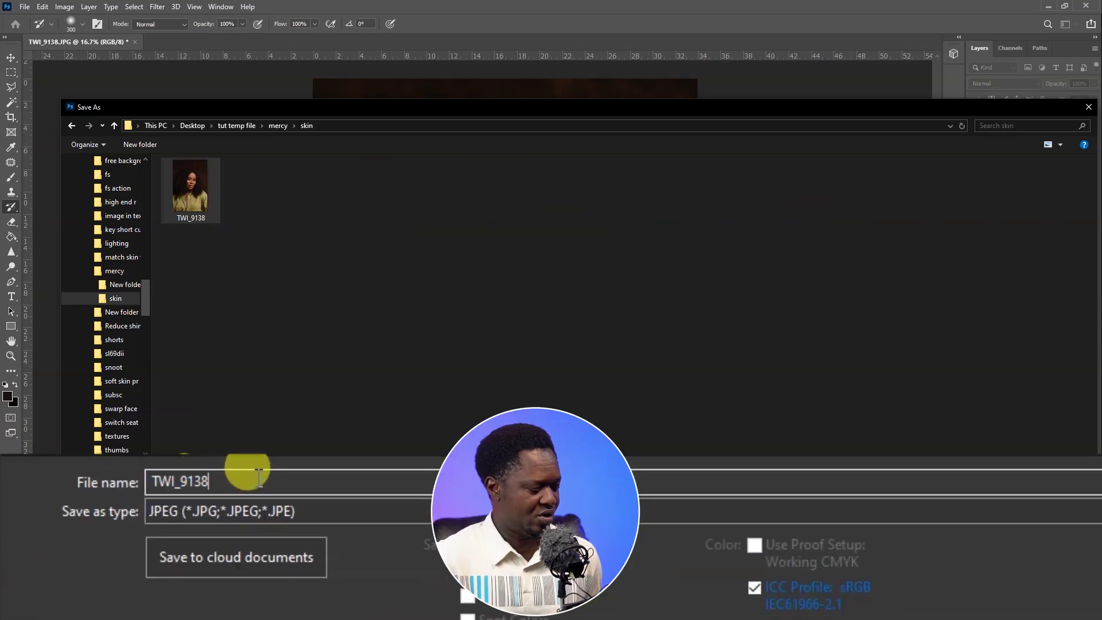
text(a)
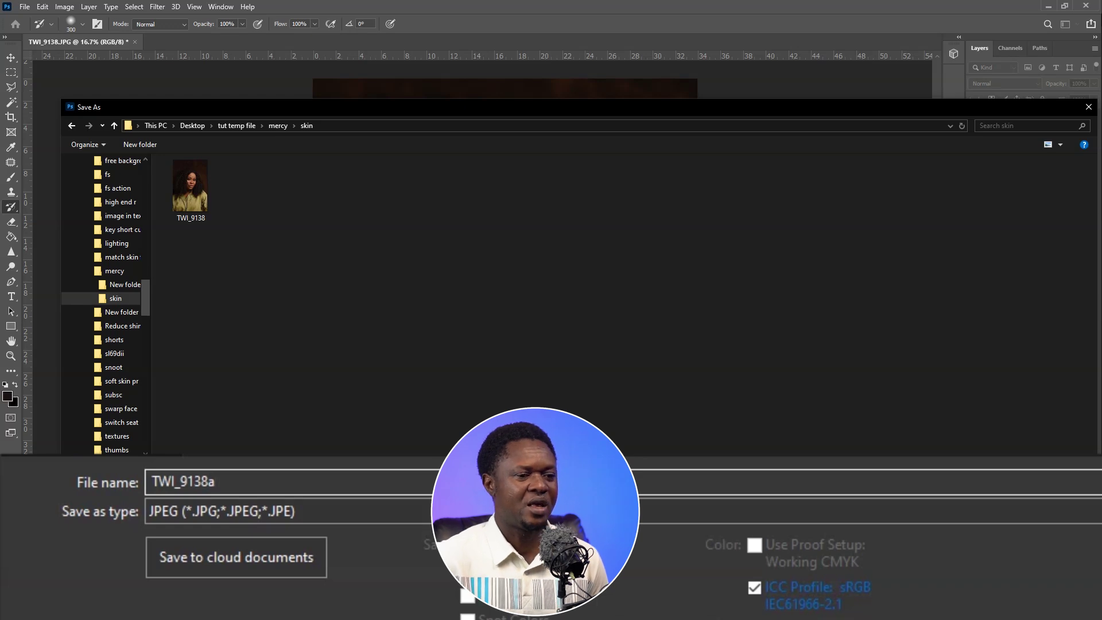
click(1000, 577)
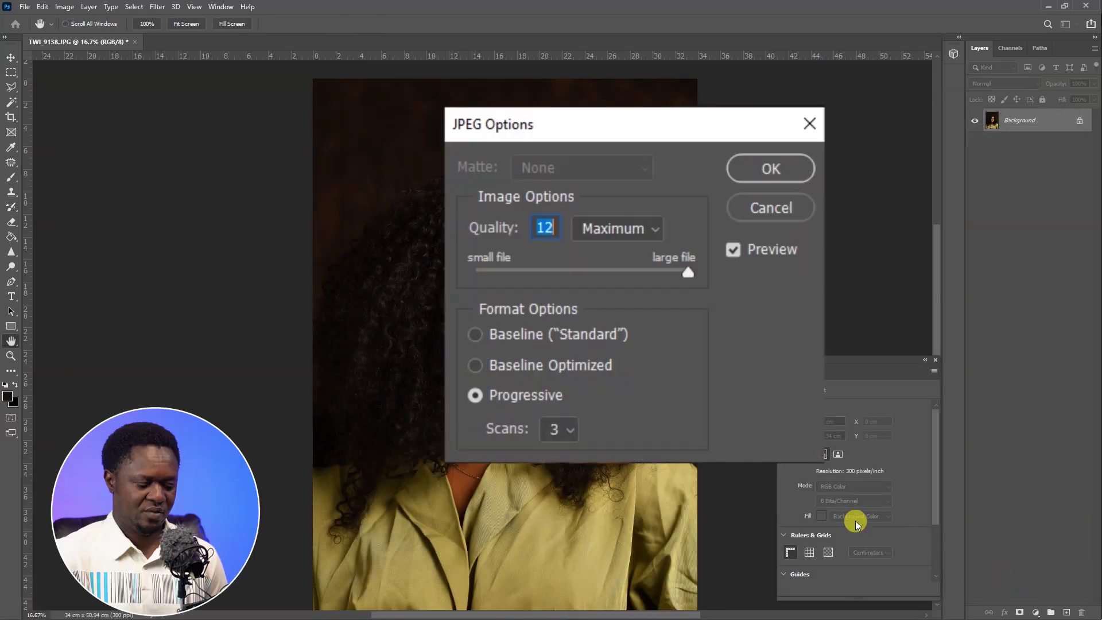
key(Return)
key(y)
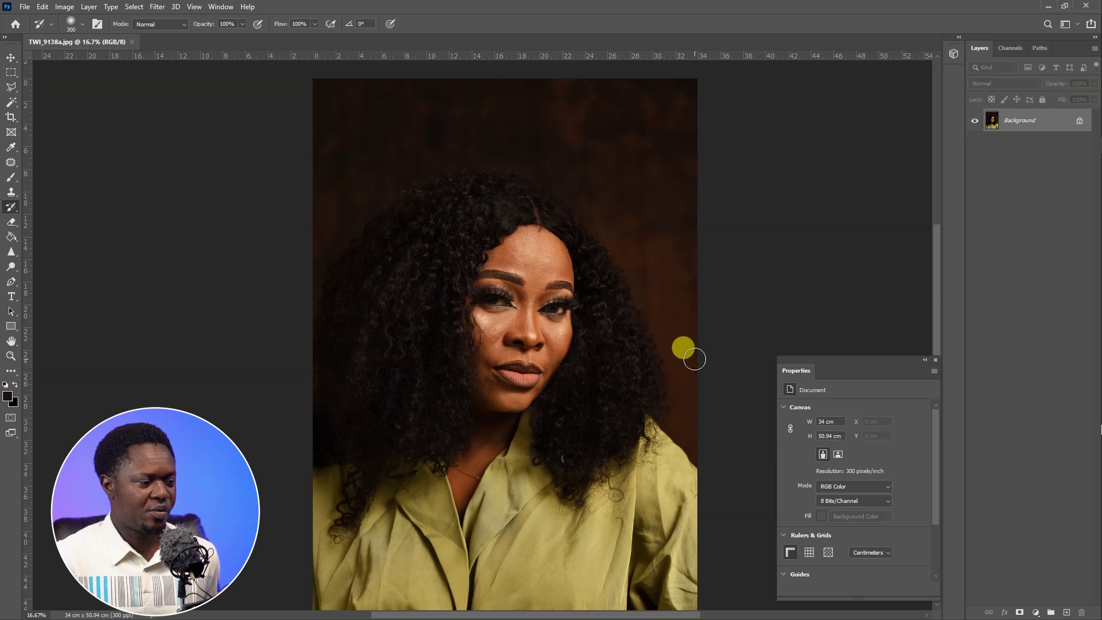
key(ctrl+w)
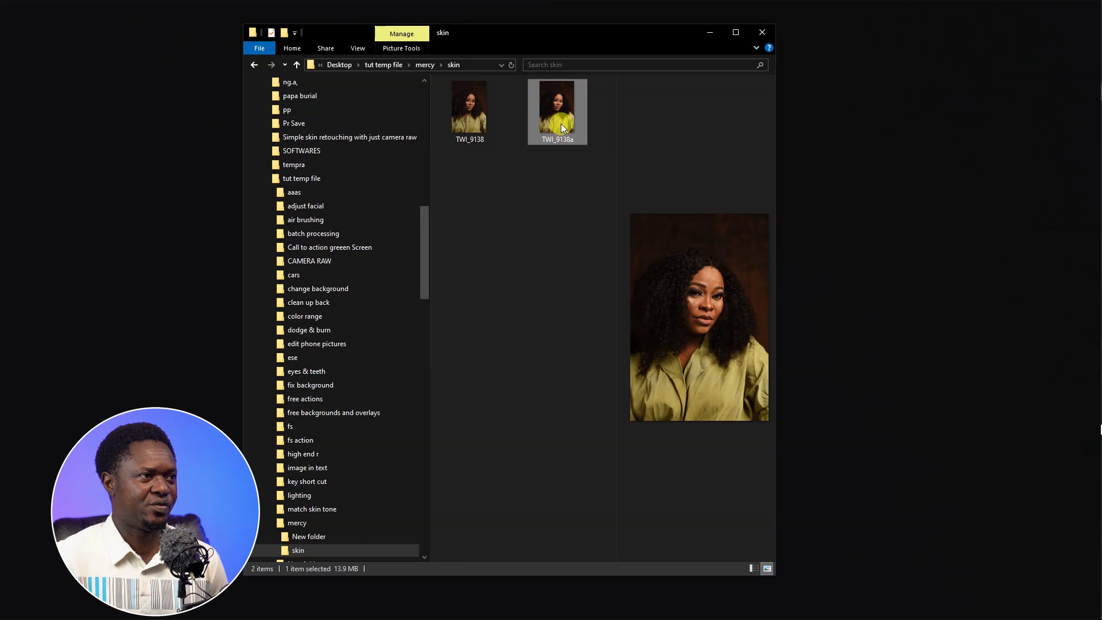
- Open TWI_9138a from the skin folder in Photoshop and duplicate its Background layer
drag(557, 108, 568, 142)
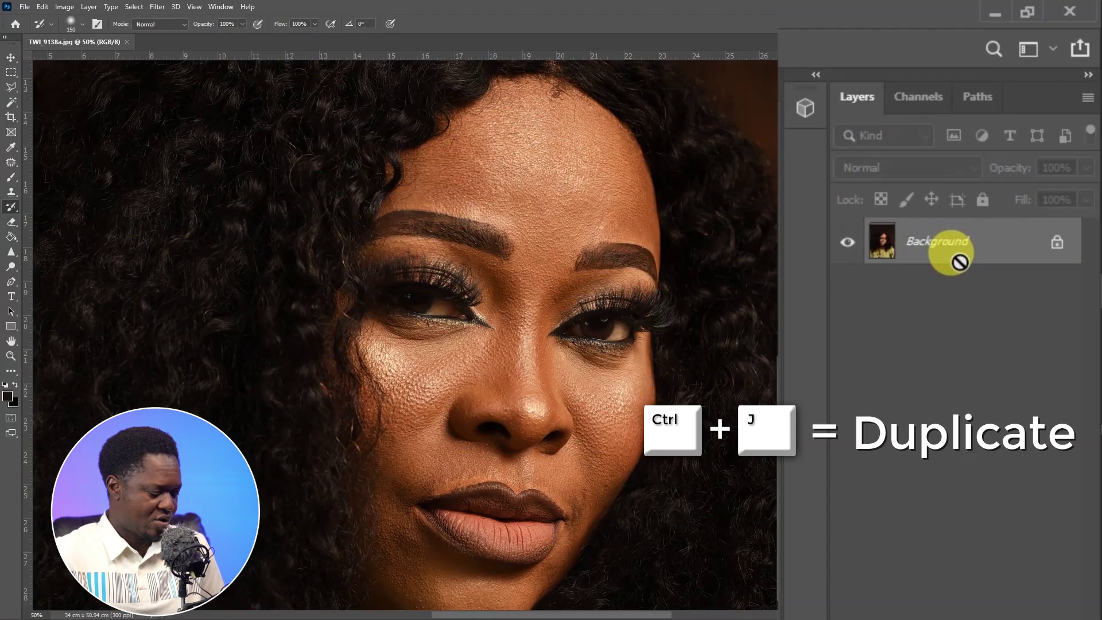
key(ctrl+j)
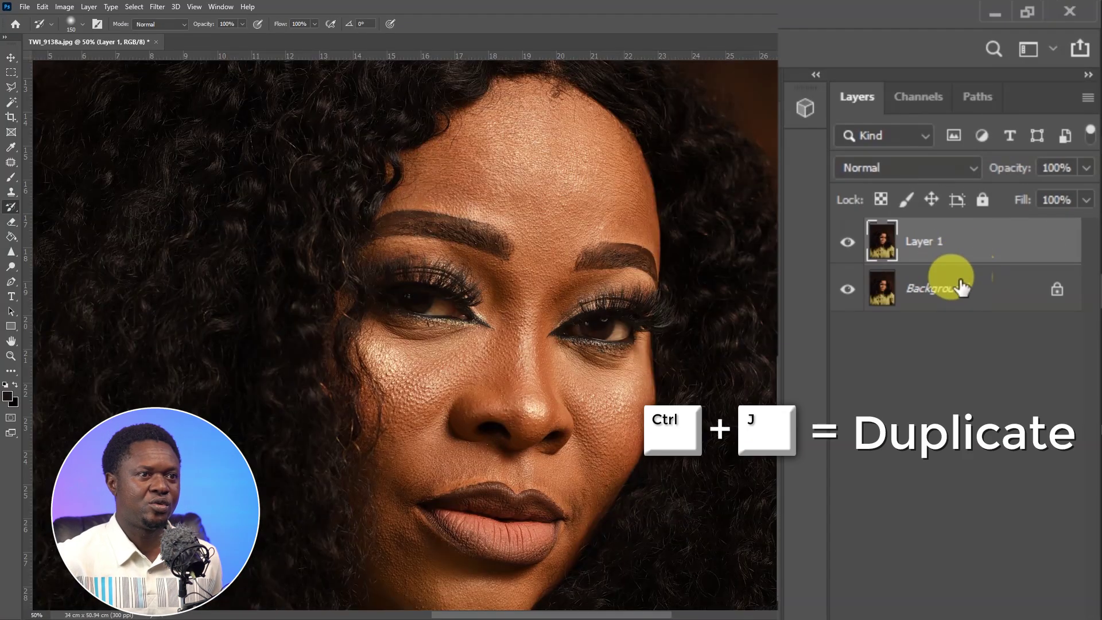
- Rename the duplicated layer above the Background as main
key(ctrl+minus)
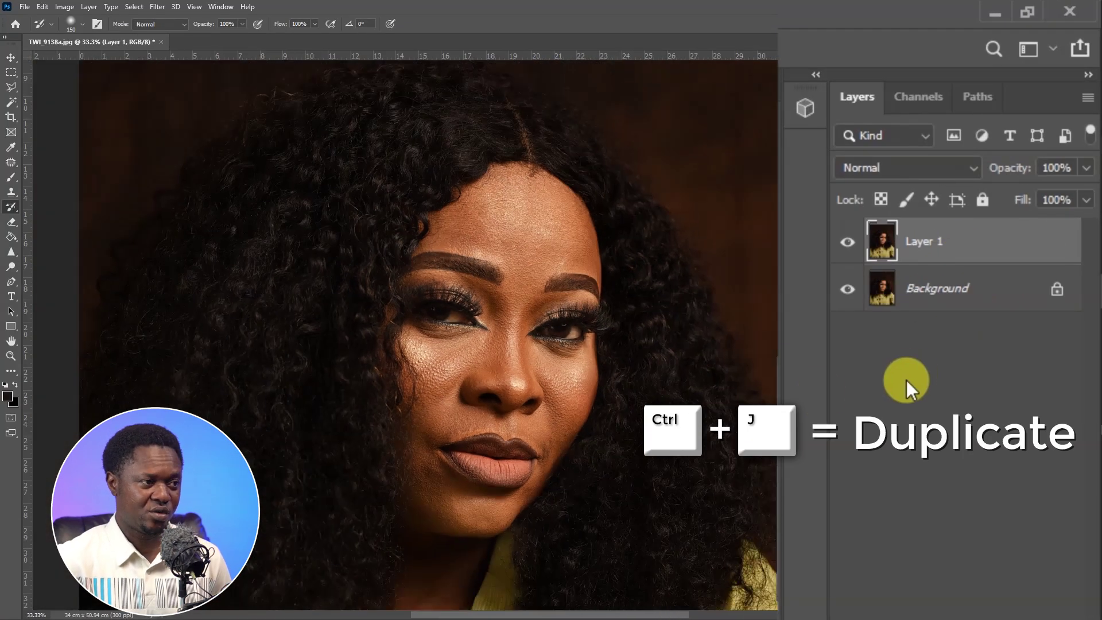
double_click(931, 244)
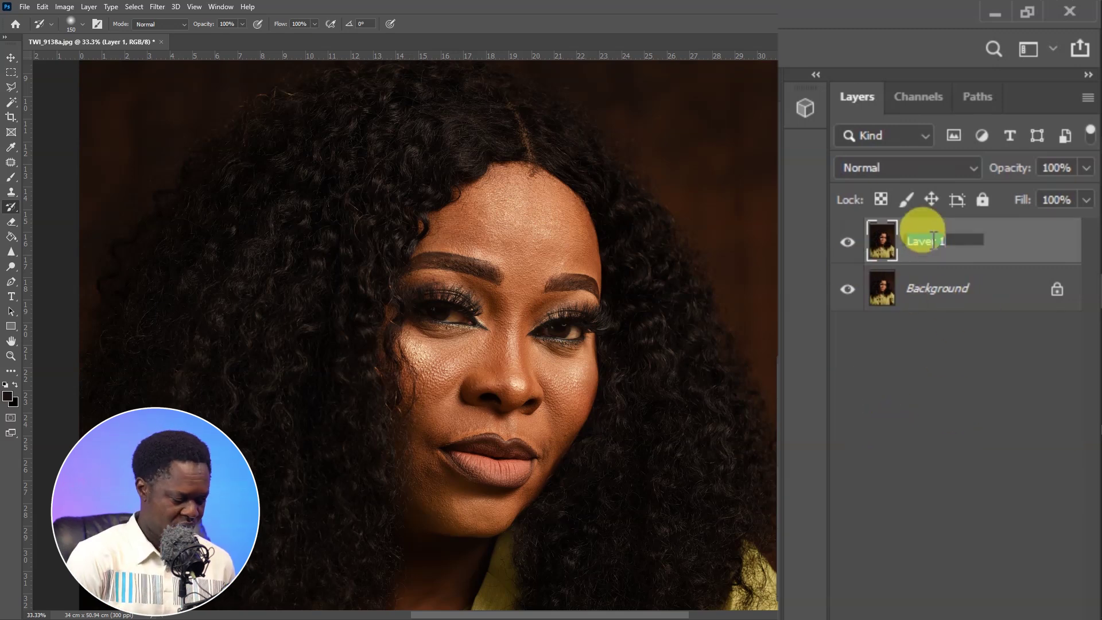
text(main)
key(Return)
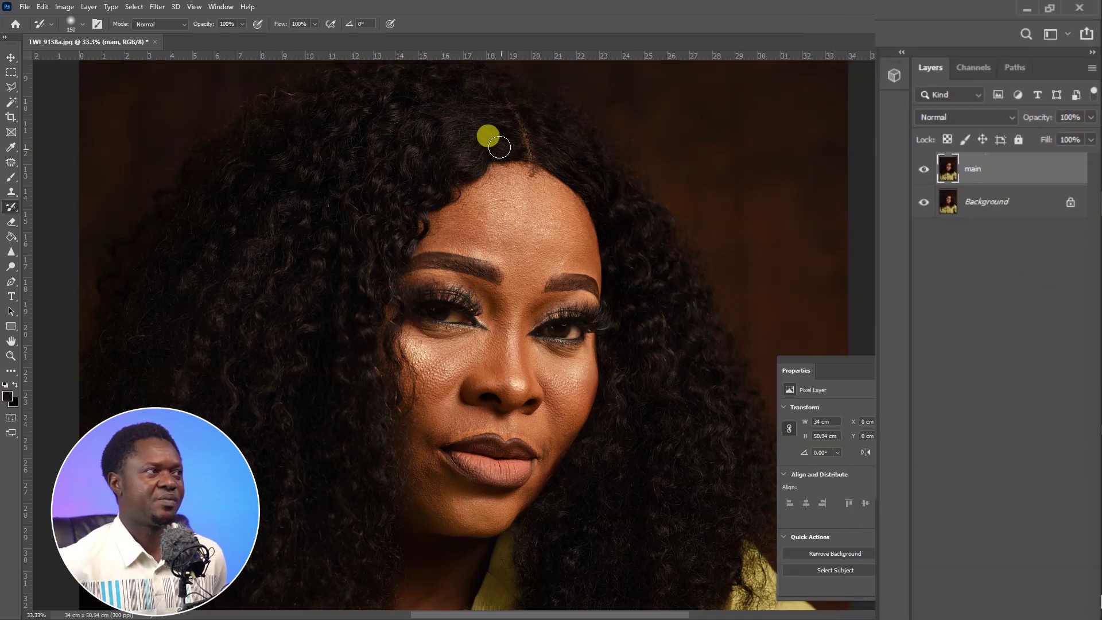
- Open the Camera Raw Filter on the main layer and start a new Color Range mask
click(156, 7)
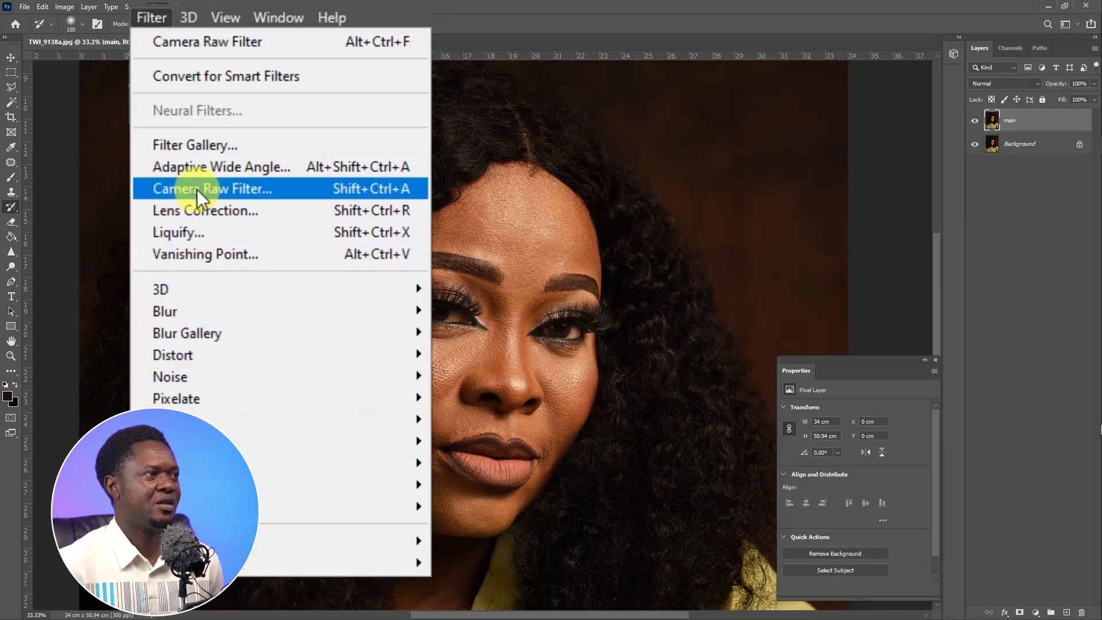
click(198, 126)
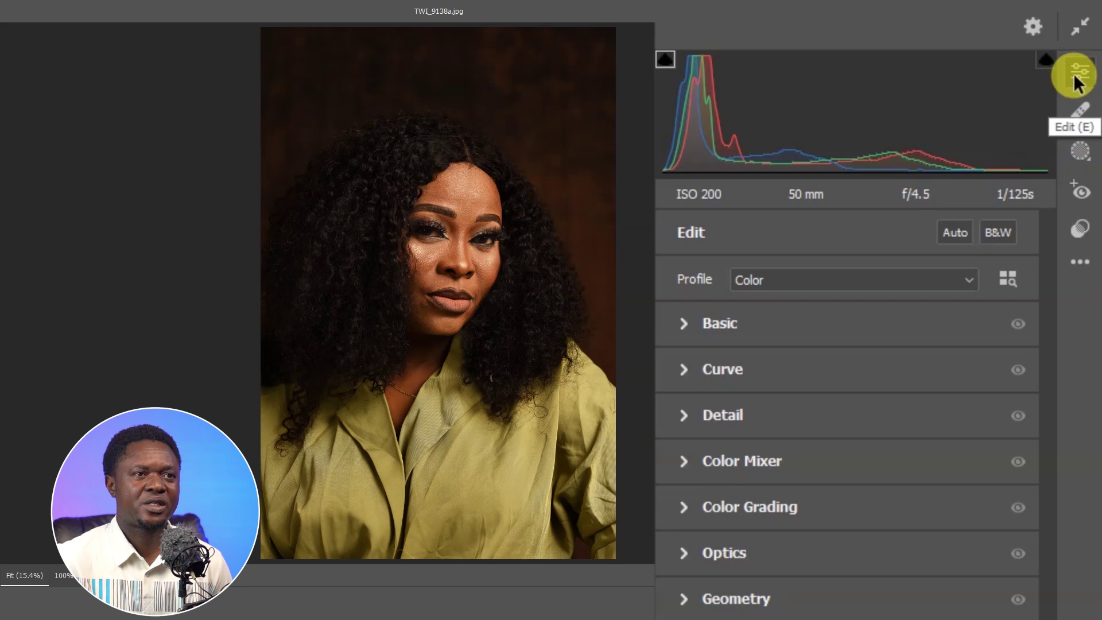
click(1083, 154)
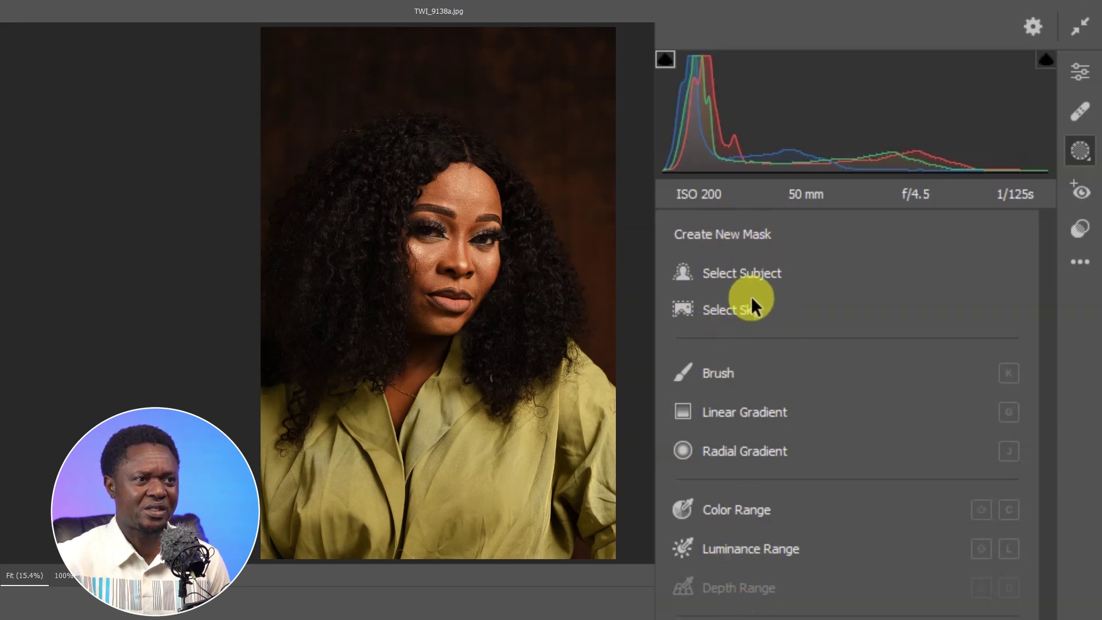
click(740, 508)
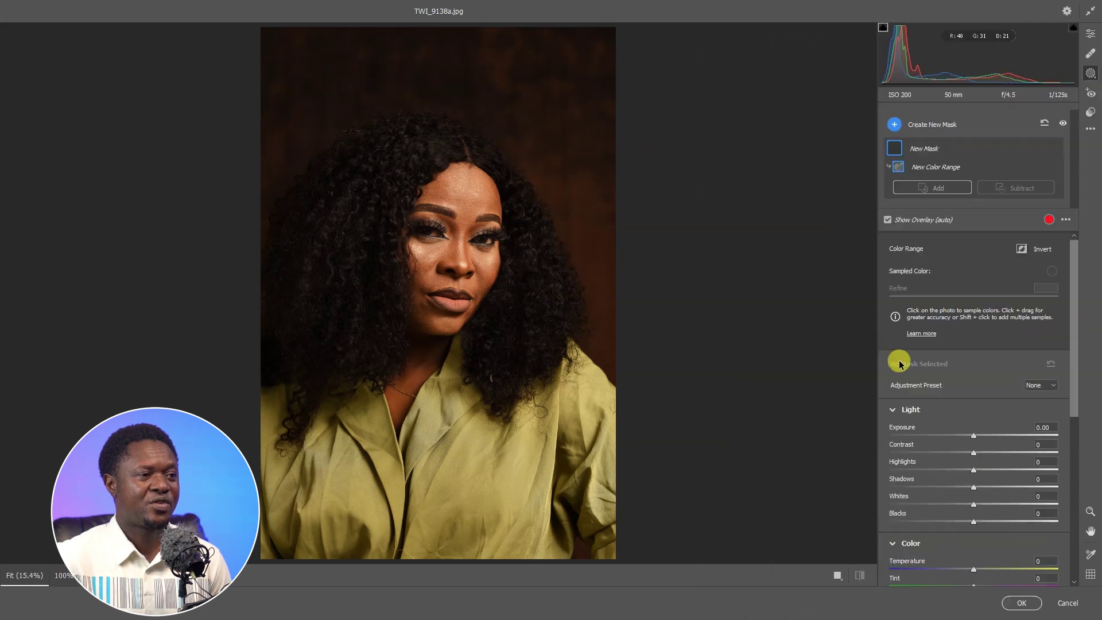
- Sample the bright skin on the forehead as the first colour of the Color Range mask
scroll(545, 253, up, 3)
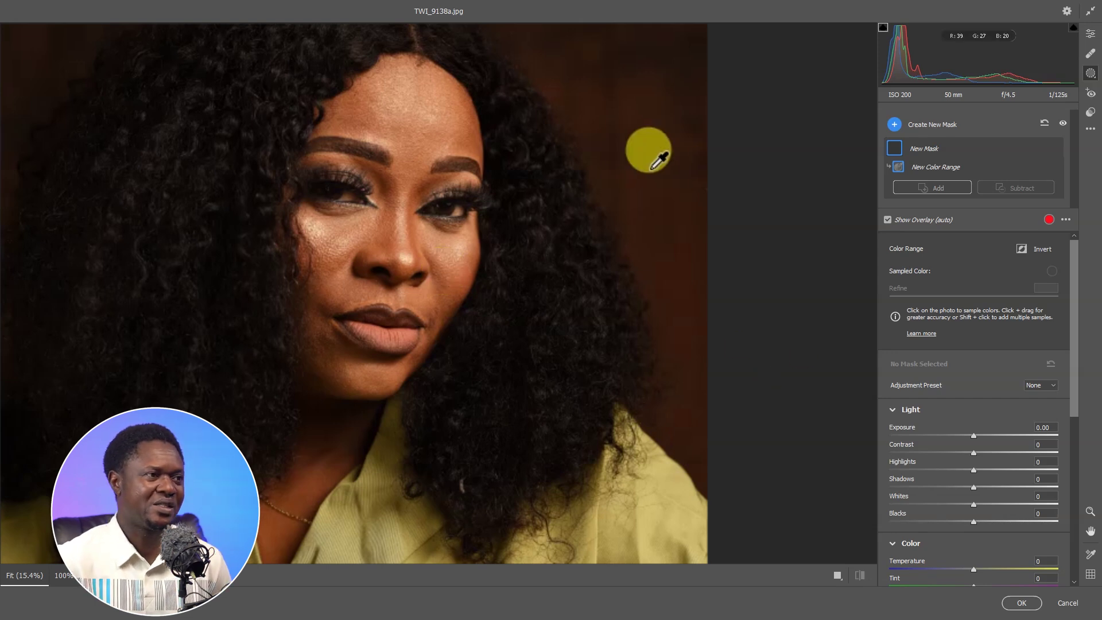
click(447, 113)
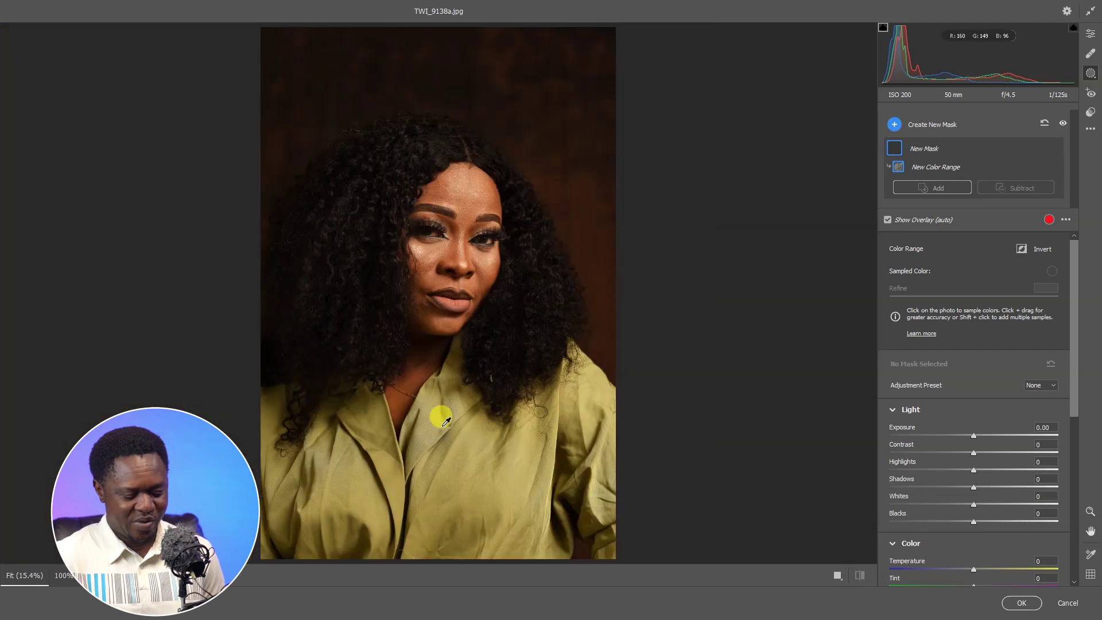
click(432, 407)
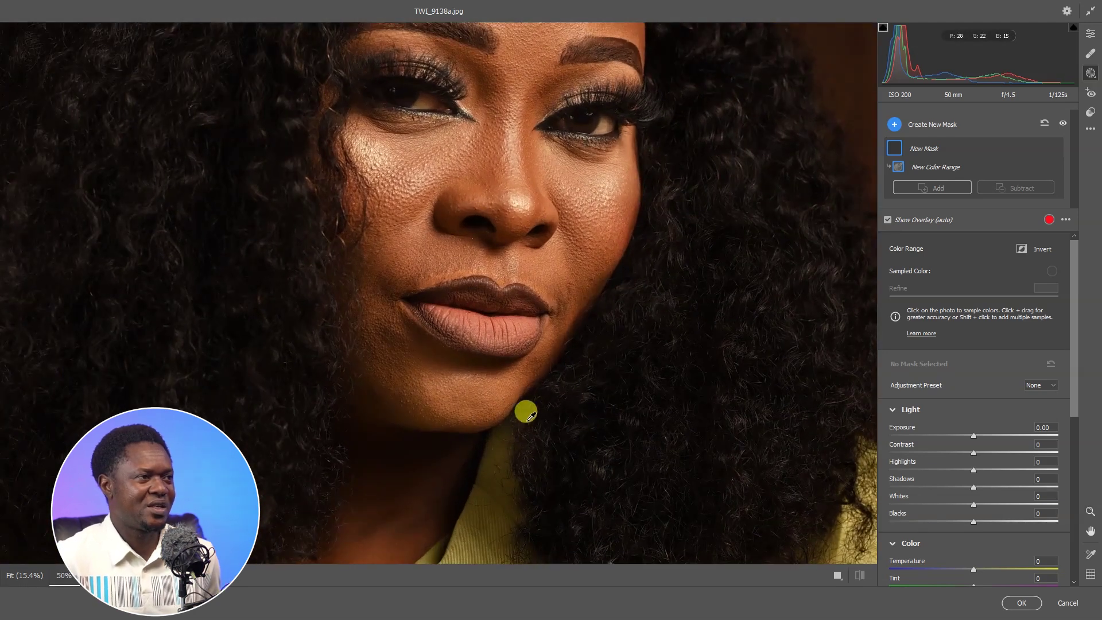
drag(527, 377, 517, 499)
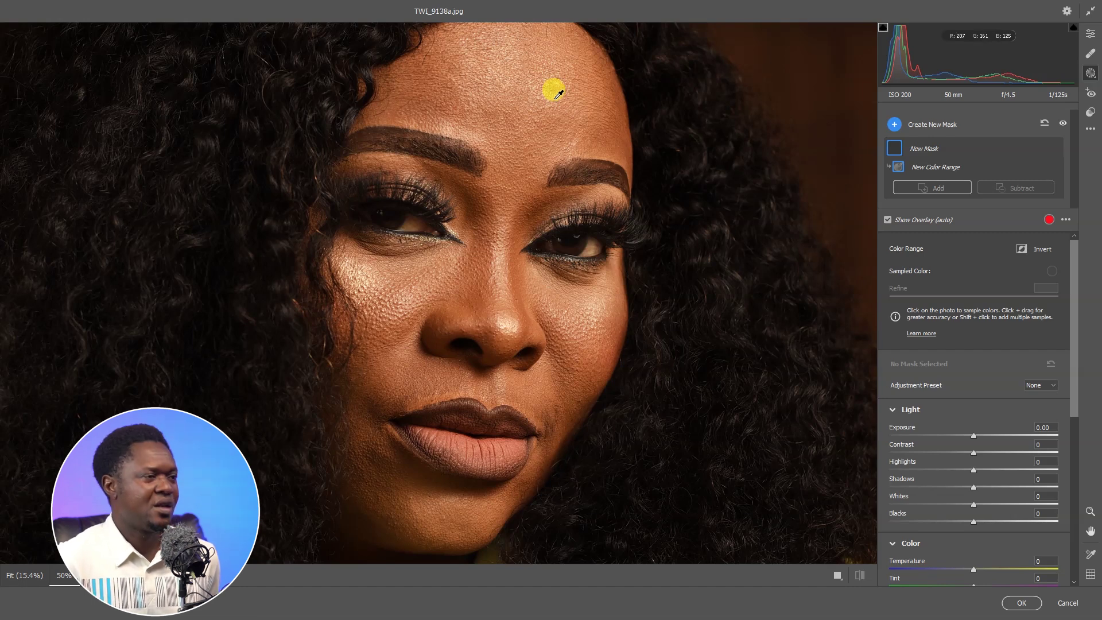
click(561, 94)
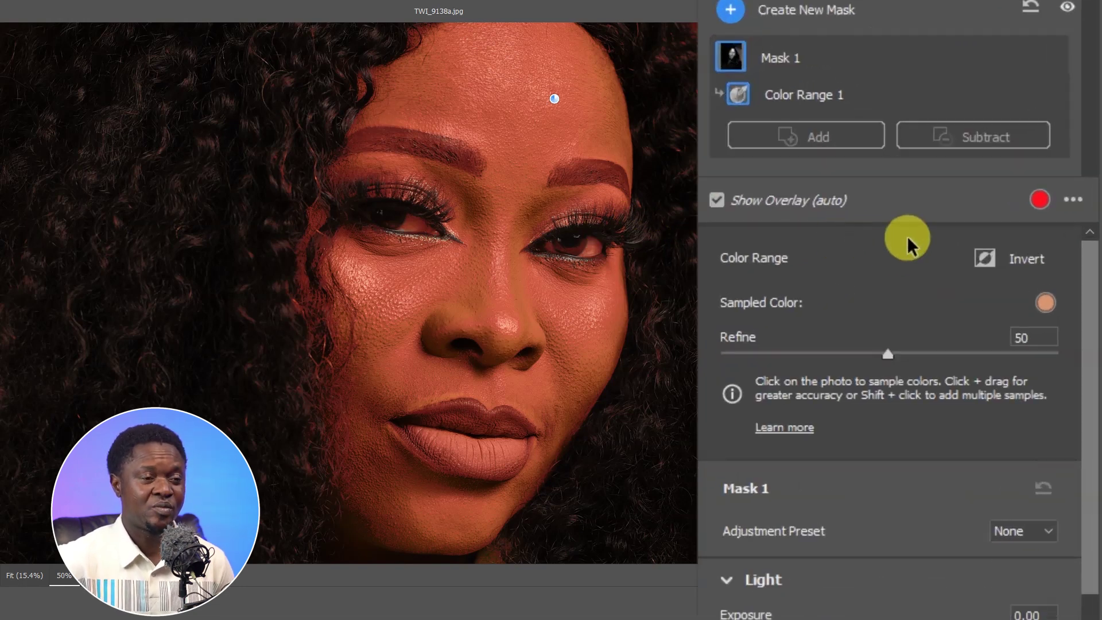
- Try blue as the mask overlay colour and return it to red
click(1040, 200)
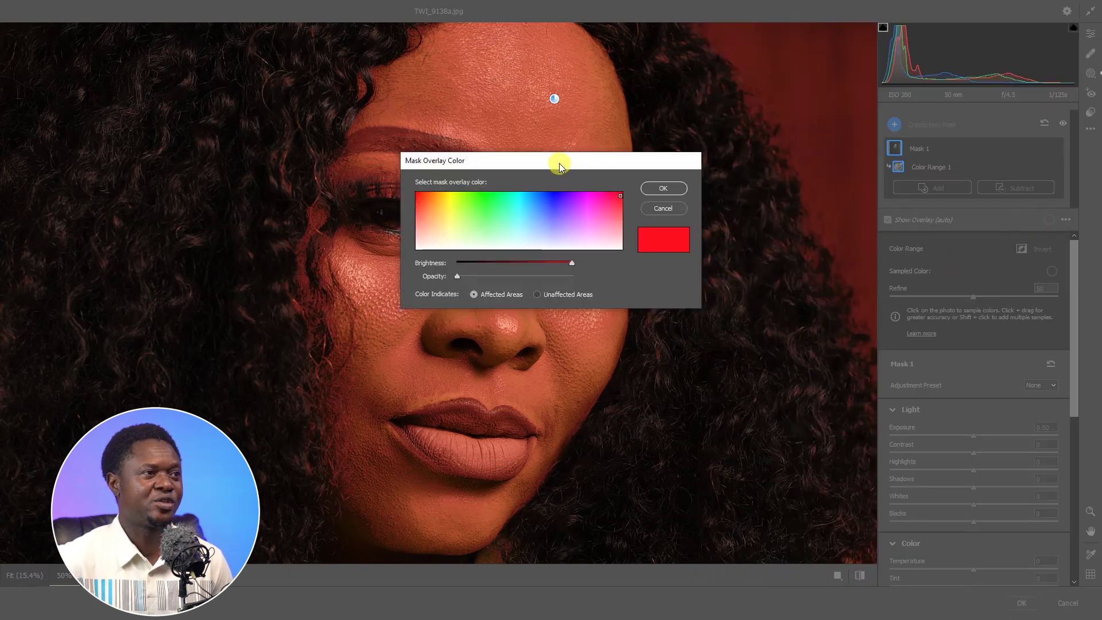
drag(559, 165, 767, 130)
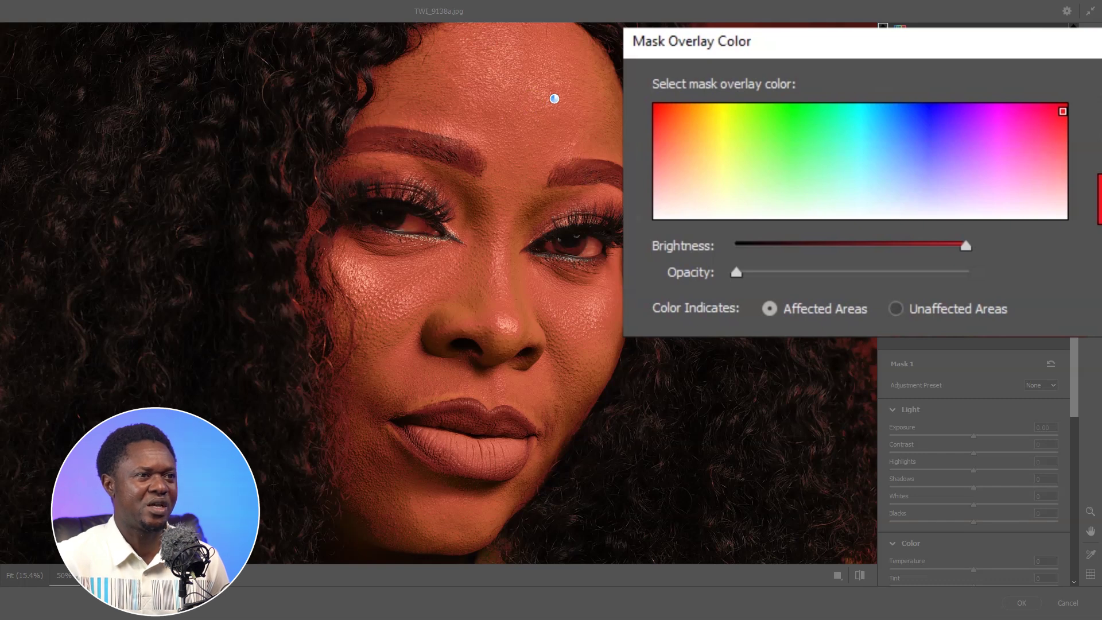
click(904, 133)
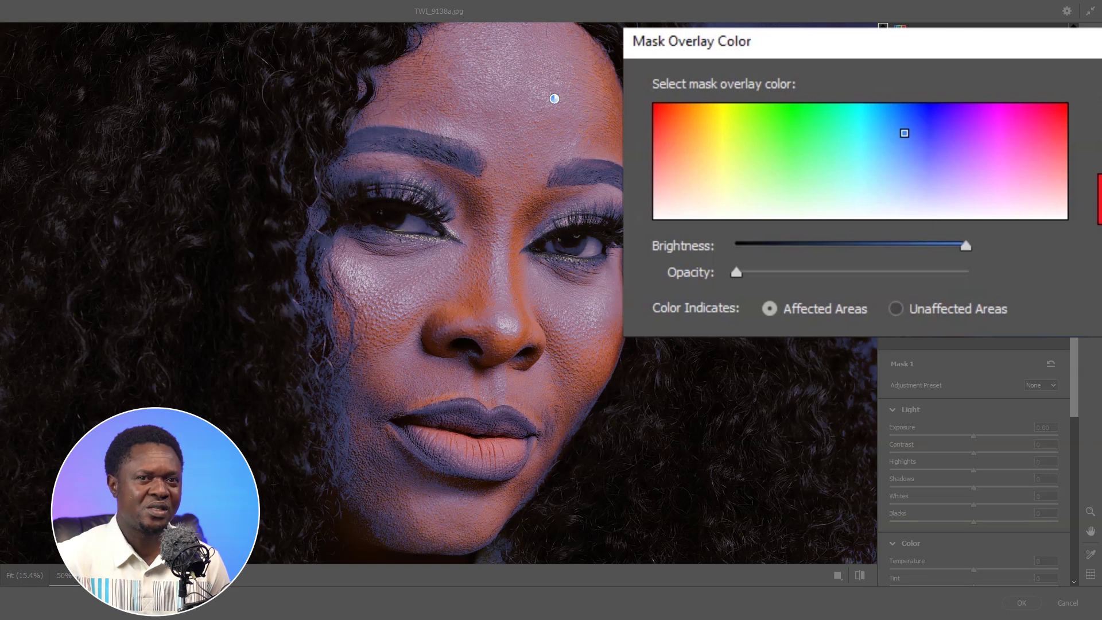
click(931, 113)
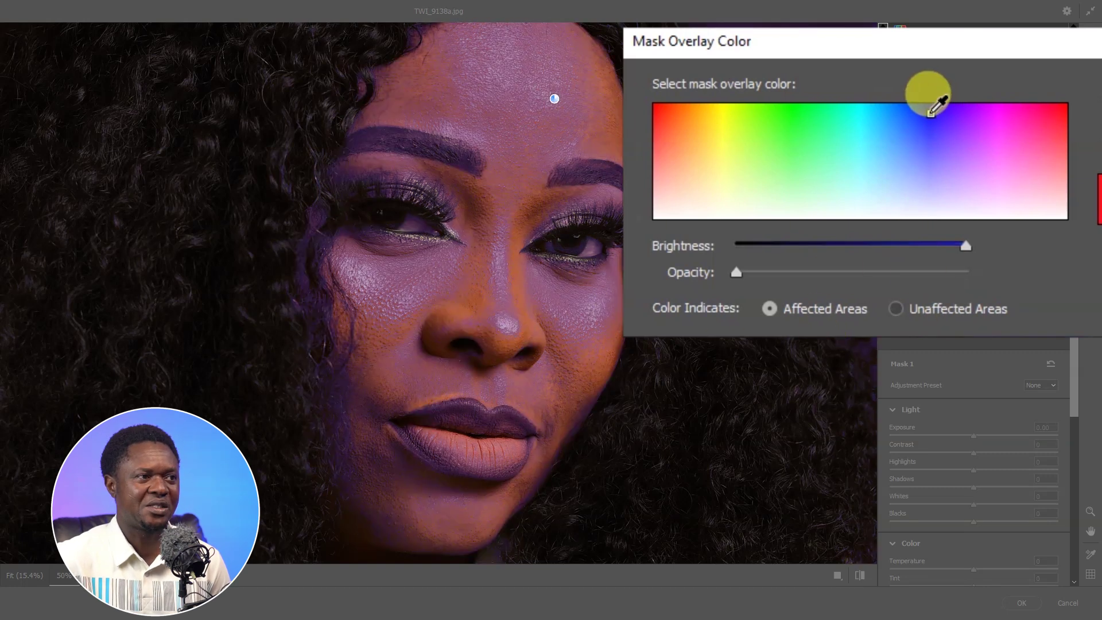
click(816, 116)
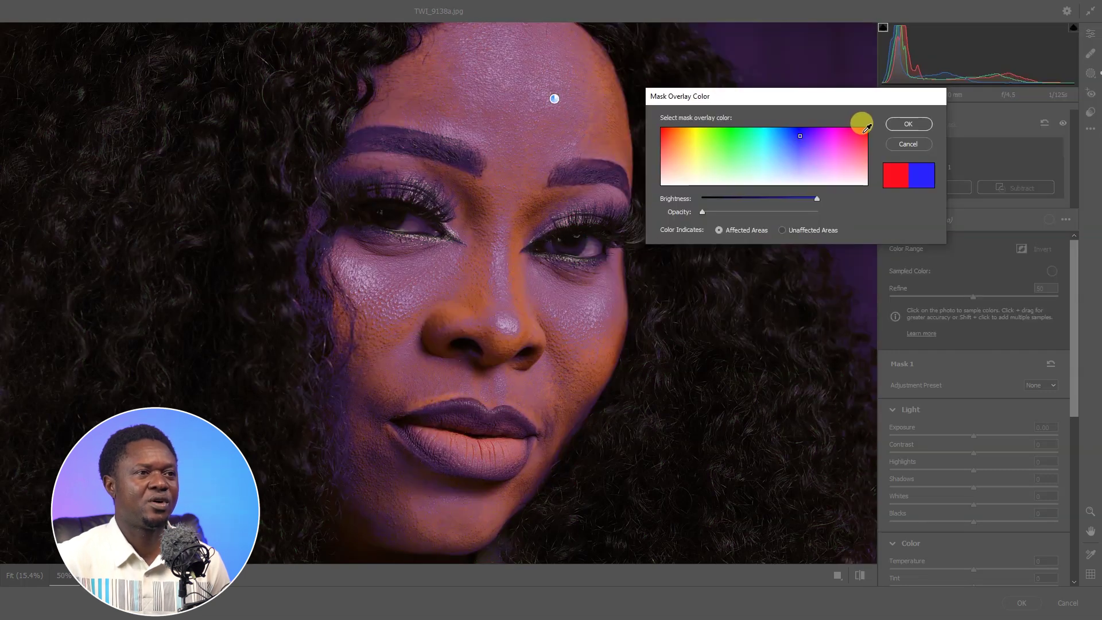
click(865, 130)
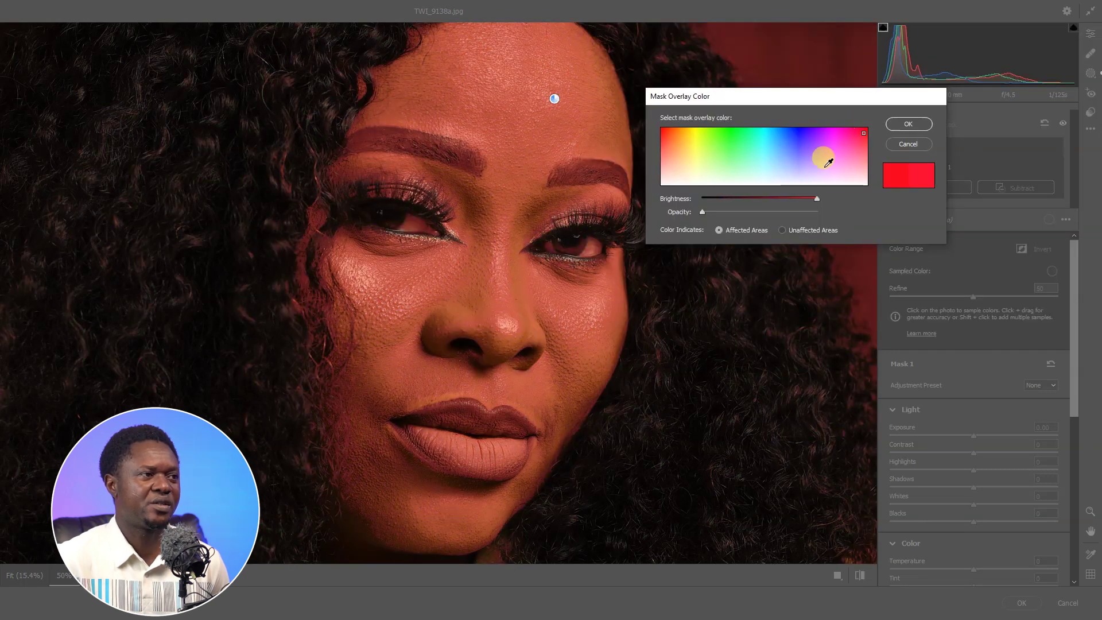
click(908, 124)
- Add the darker forehead skin near the hairline, above the eyebrow, as another sample of the Color Range mask
scroll(652, 300, down, 4)
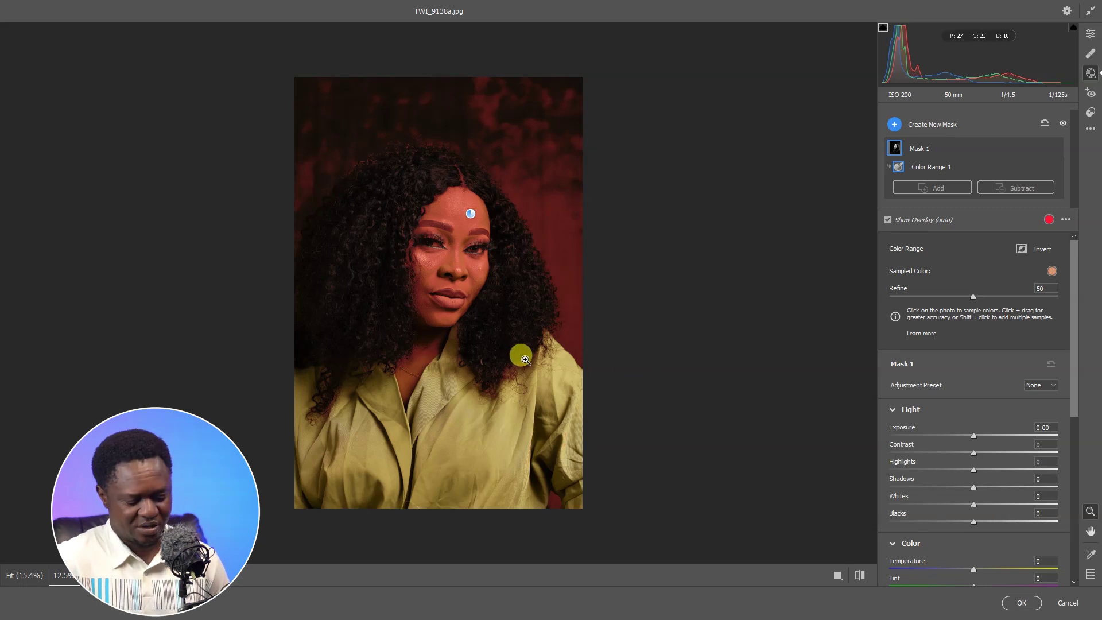
scroll(525, 360, up, 5)
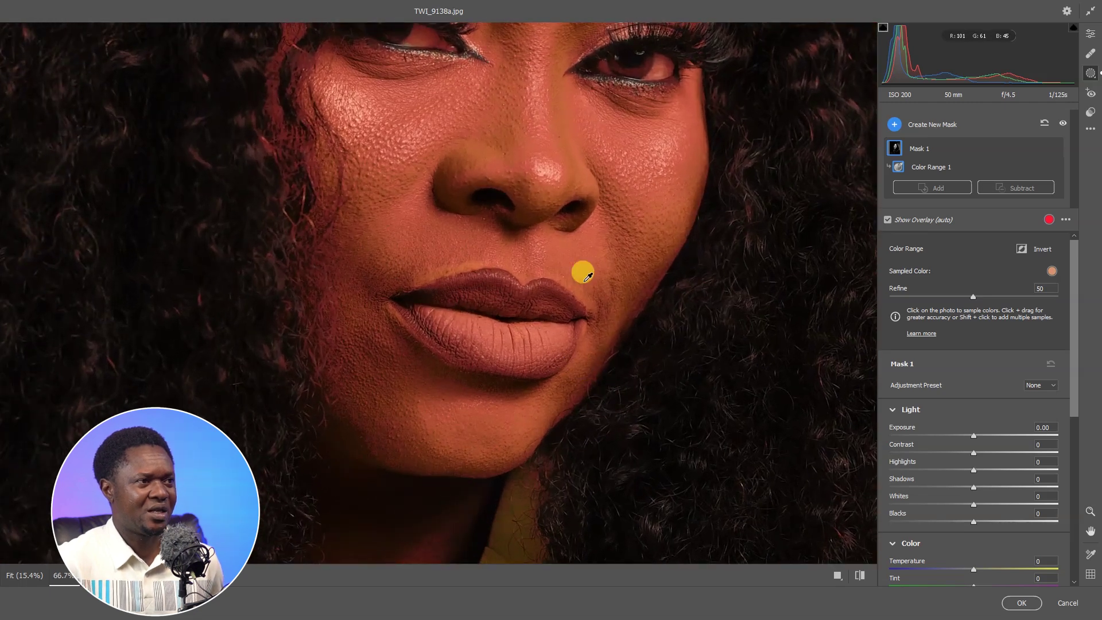
scroll(582, 273, up, 5)
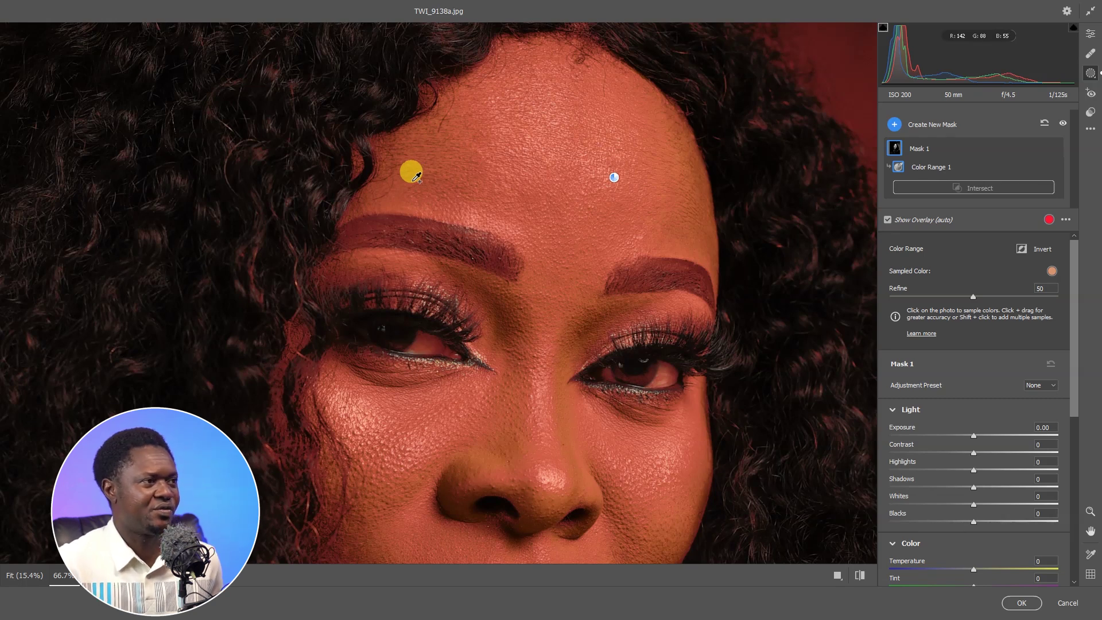
click(413, 178)
click(567, 241)
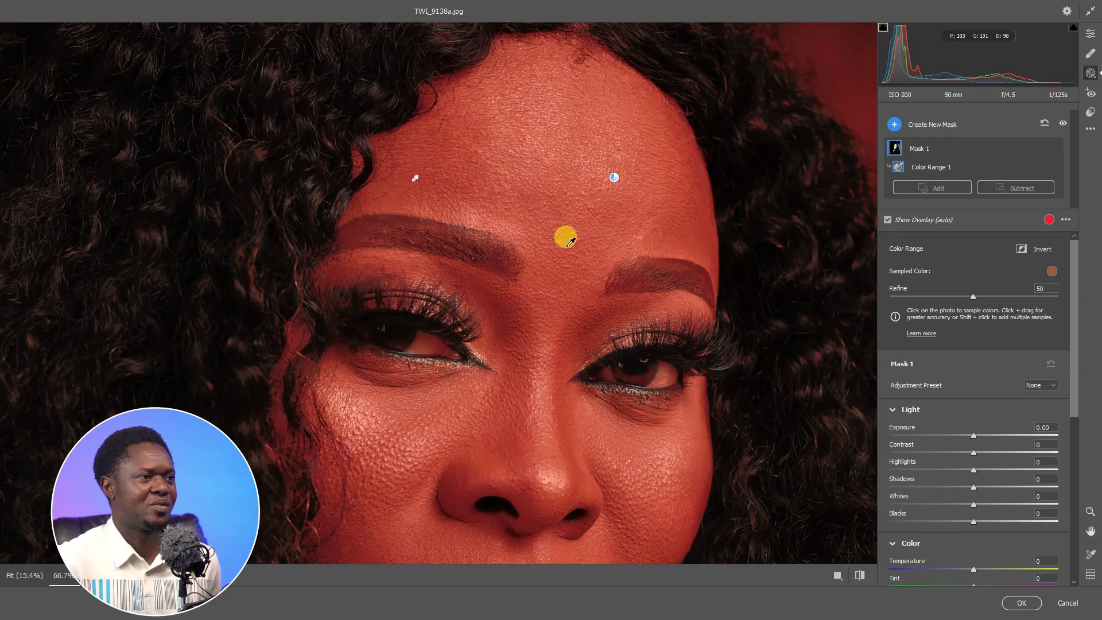
- Add the shaded skin between the inner eyebrow and the eye as a sample of the Color Range mask
alt+click(568, 247)
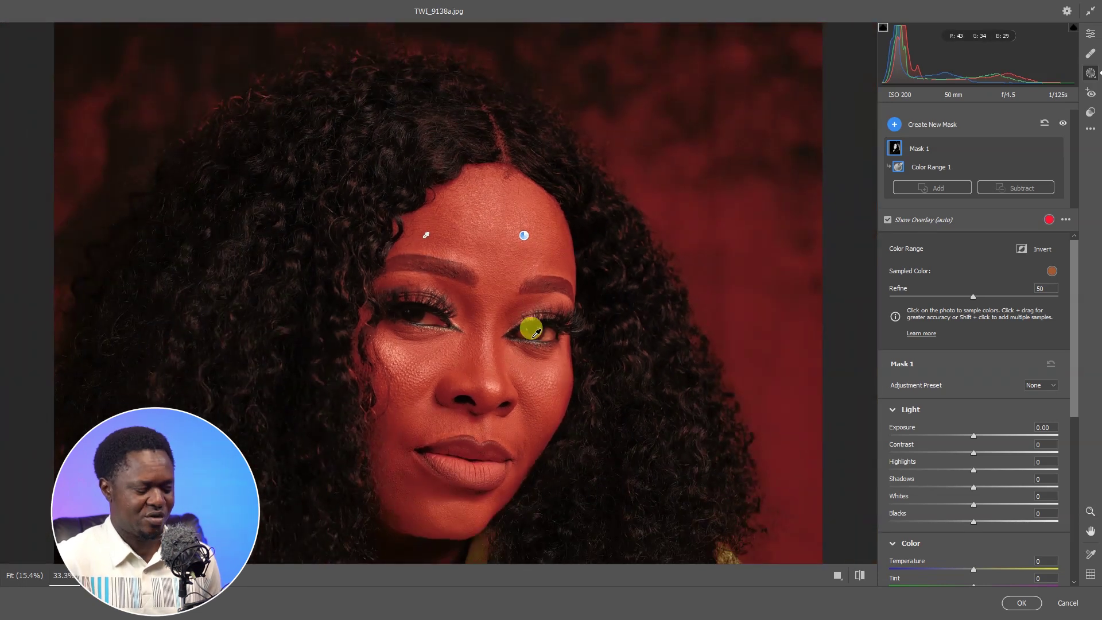
key(ctrl+plus)
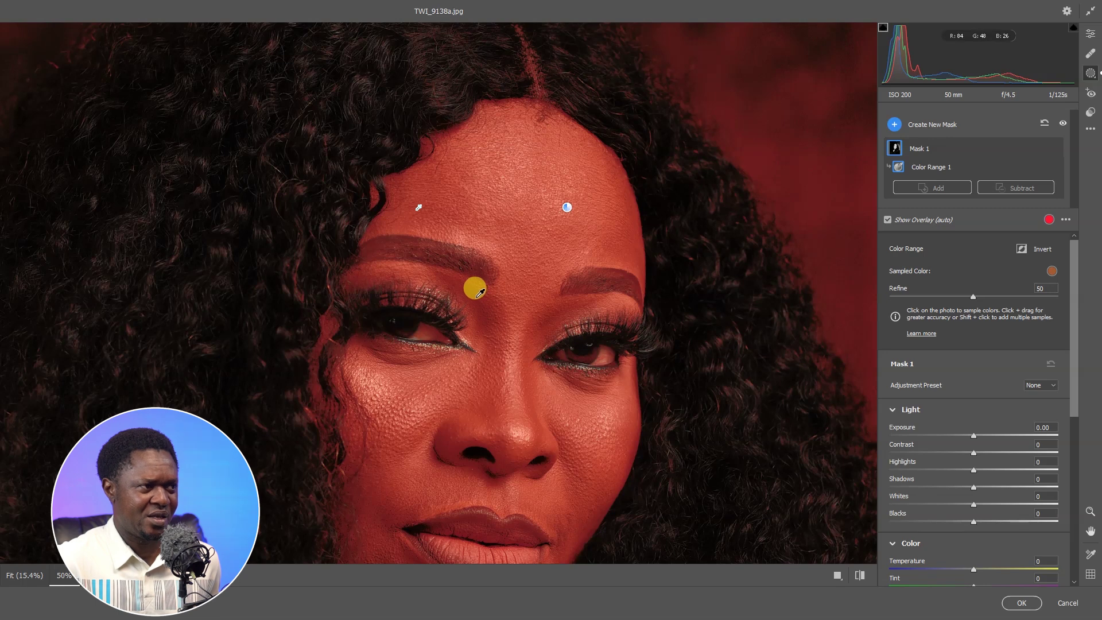
click(418, 206)
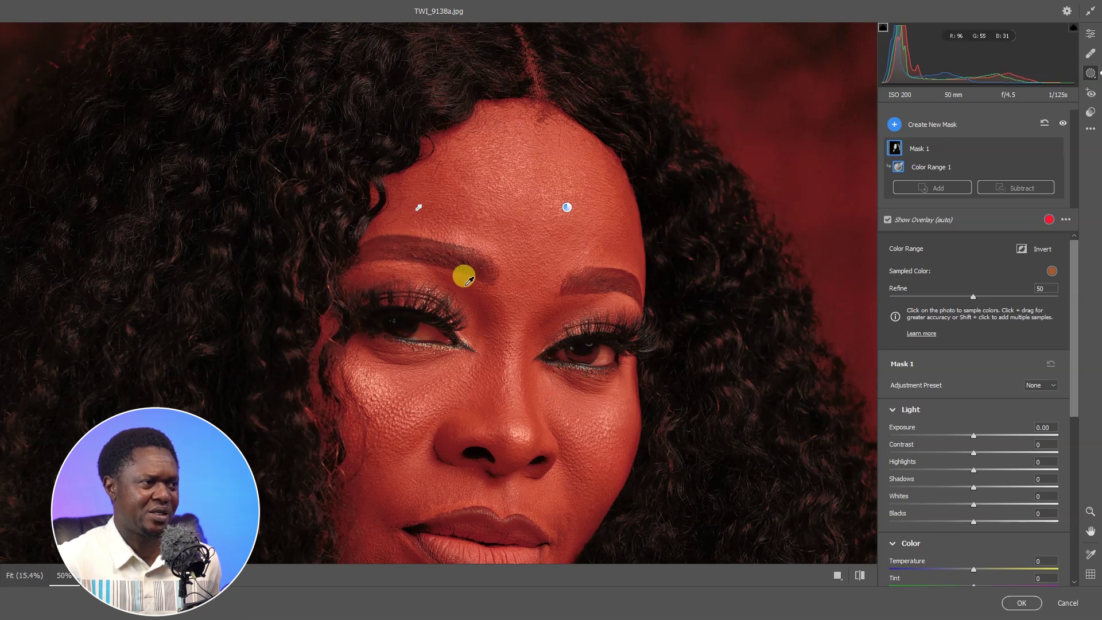
click(472, 289)
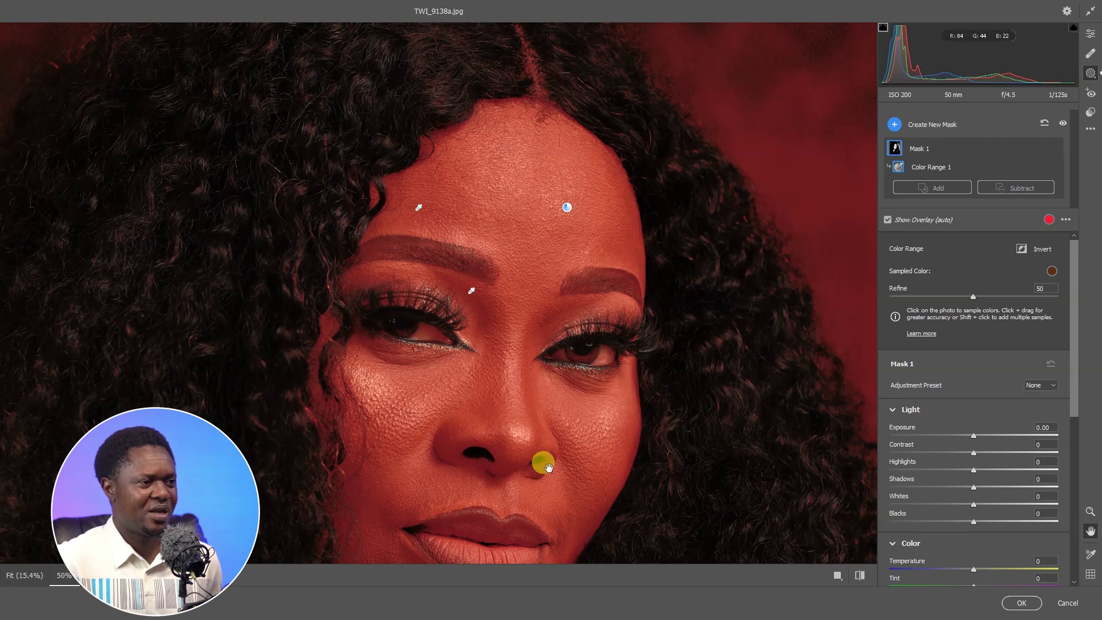
- Add the dark shadowed skin of the neck below the chin as a sample of the Color Range mask
drag(541, 457, 540, 206)
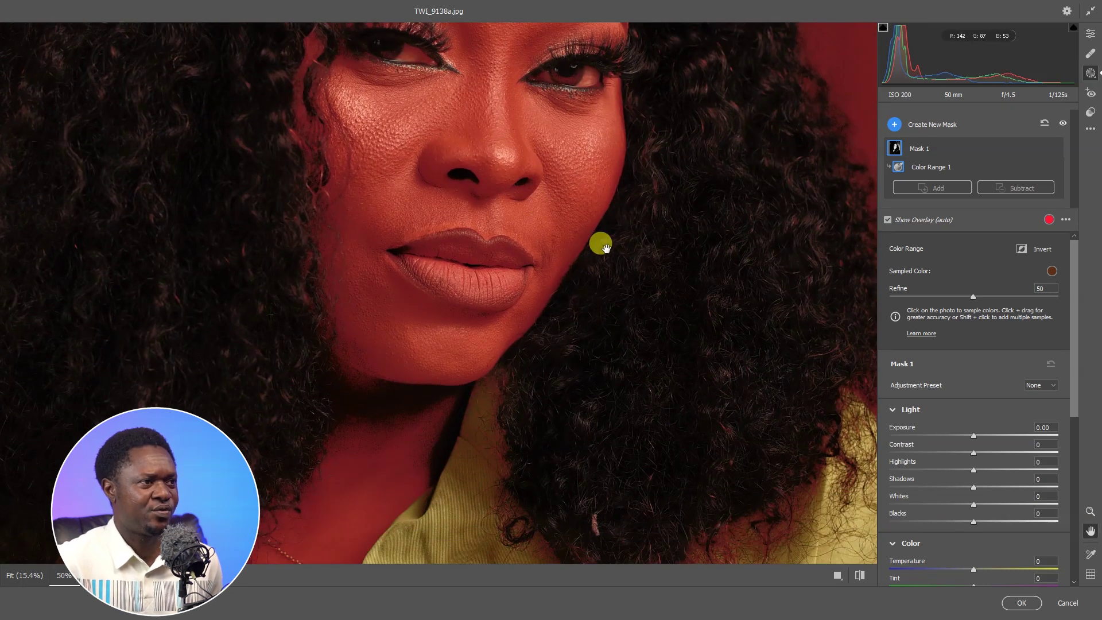
drag(445, 401, 526, 167)
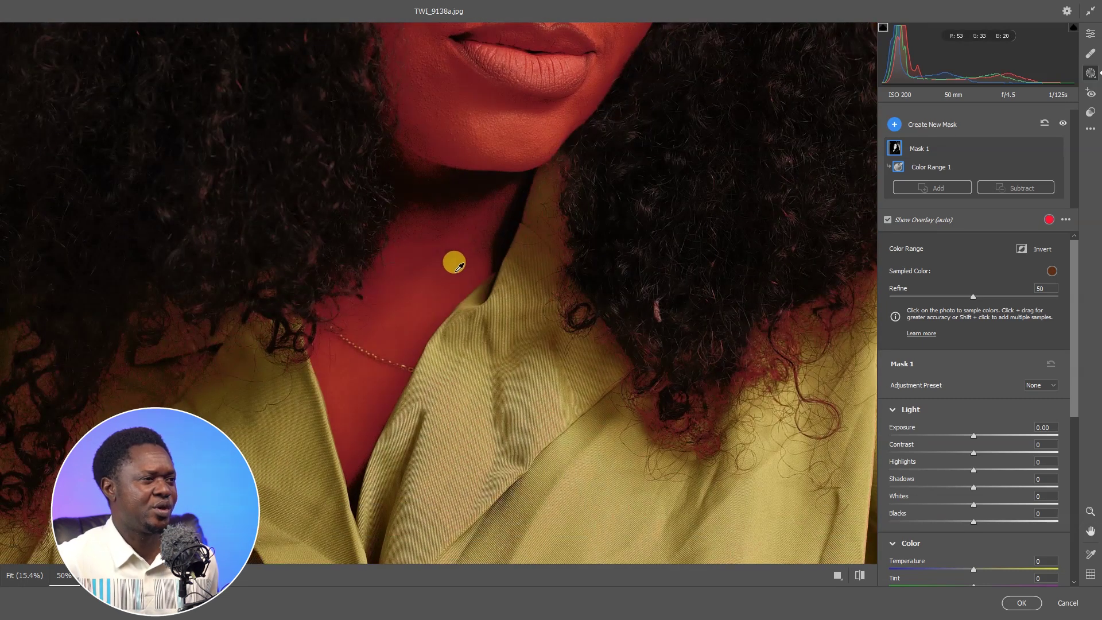
click(457, 229)
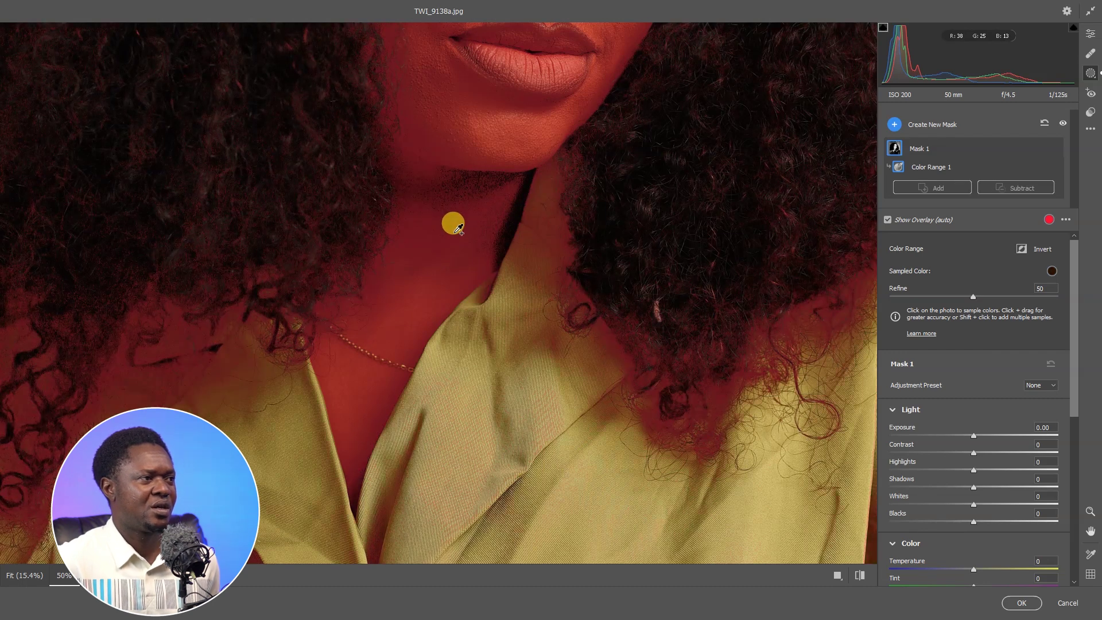
alt+click(459, 237)
alt+click(462, 244)
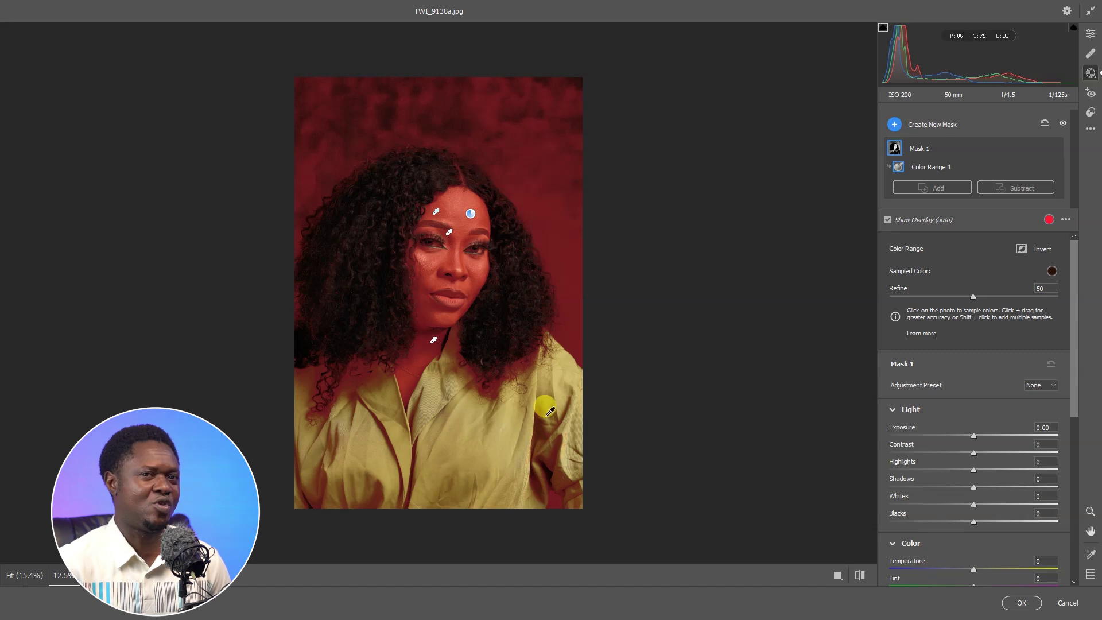
- Add a second highlight sample on the forehead beside the first one and check the mask's coverage of the face
click(445, 215)
key(ctrl+plus)
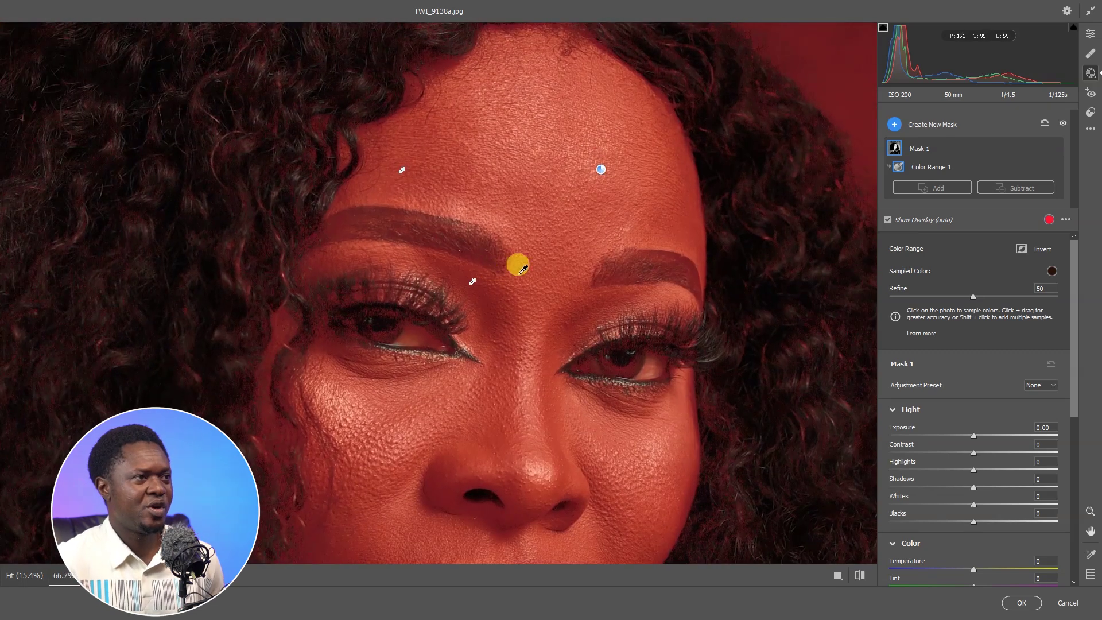
key(alt)
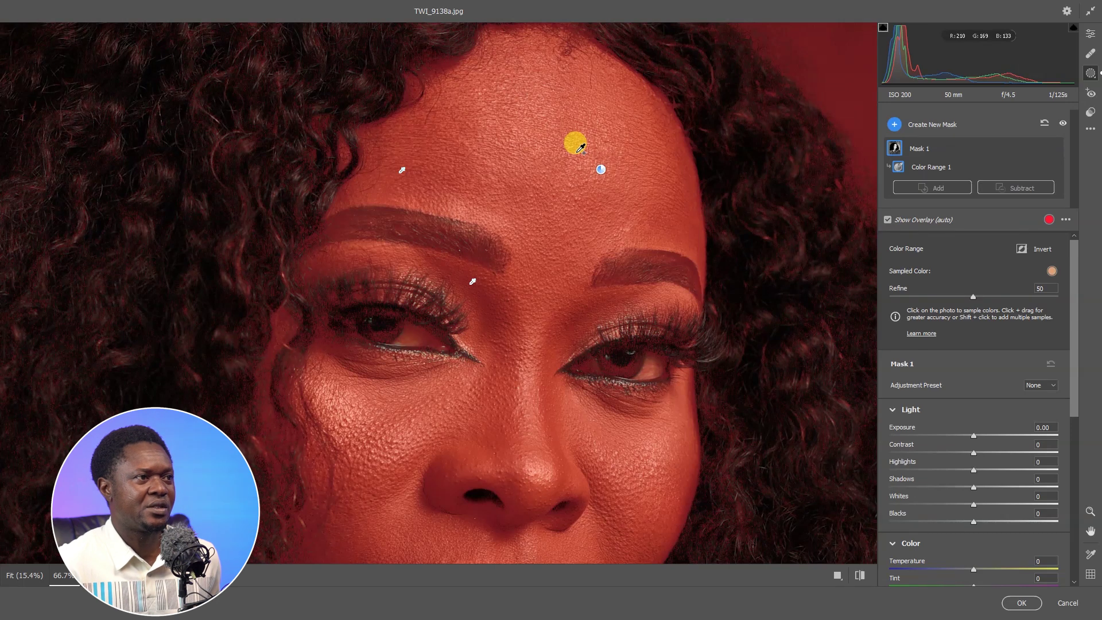
shift+click(581, 149)
alt+click(624, 202)
alt+click(706, 253)
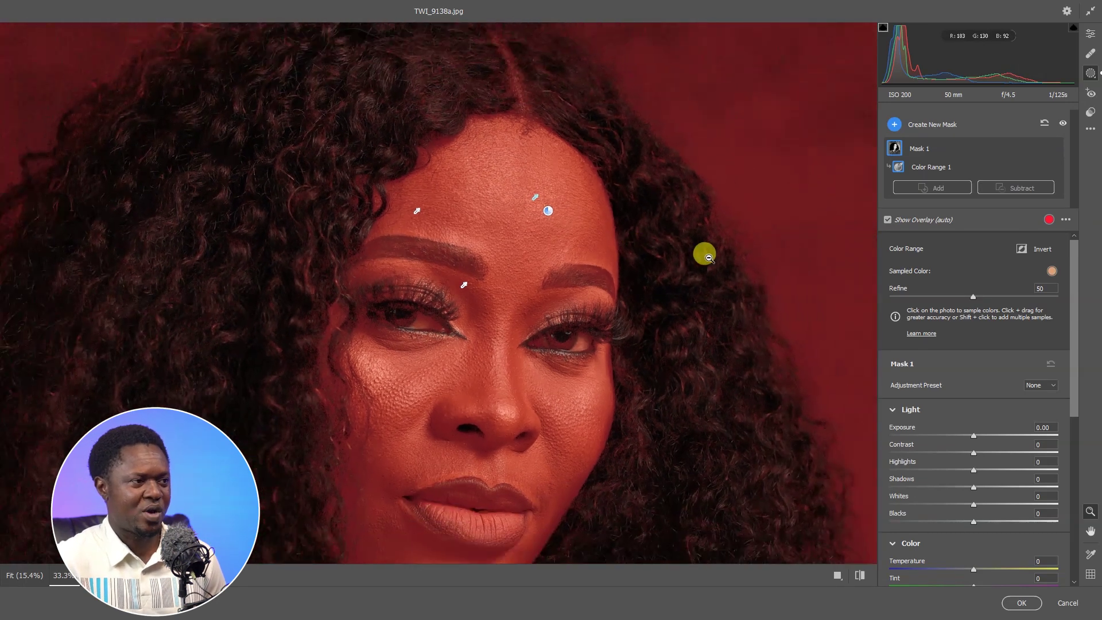
alt+click(721, 300)
key(ctrl+plus)
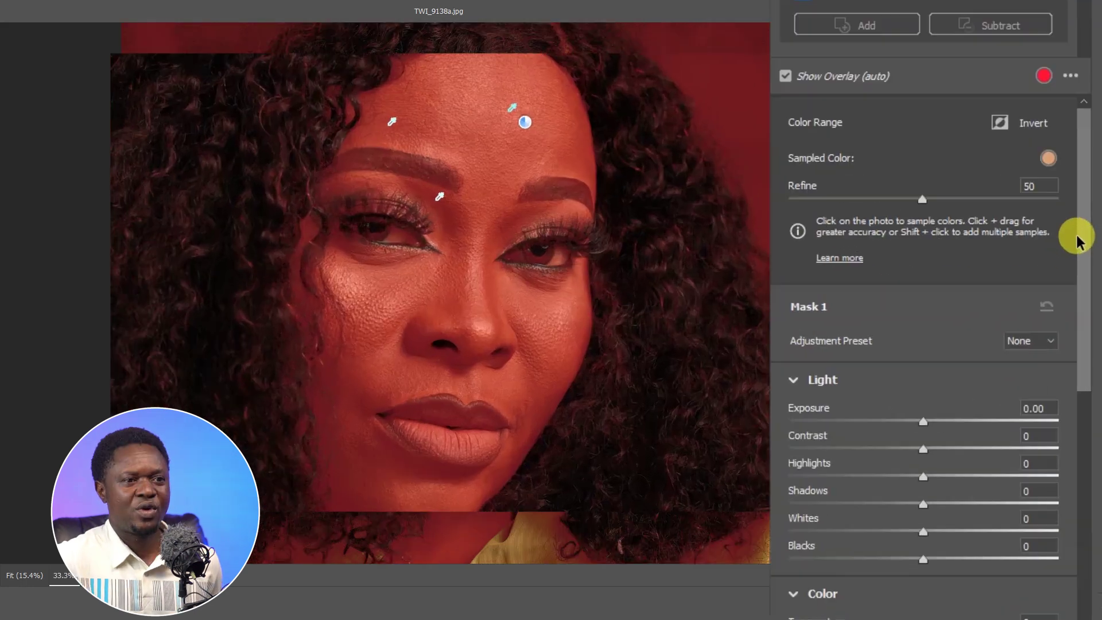
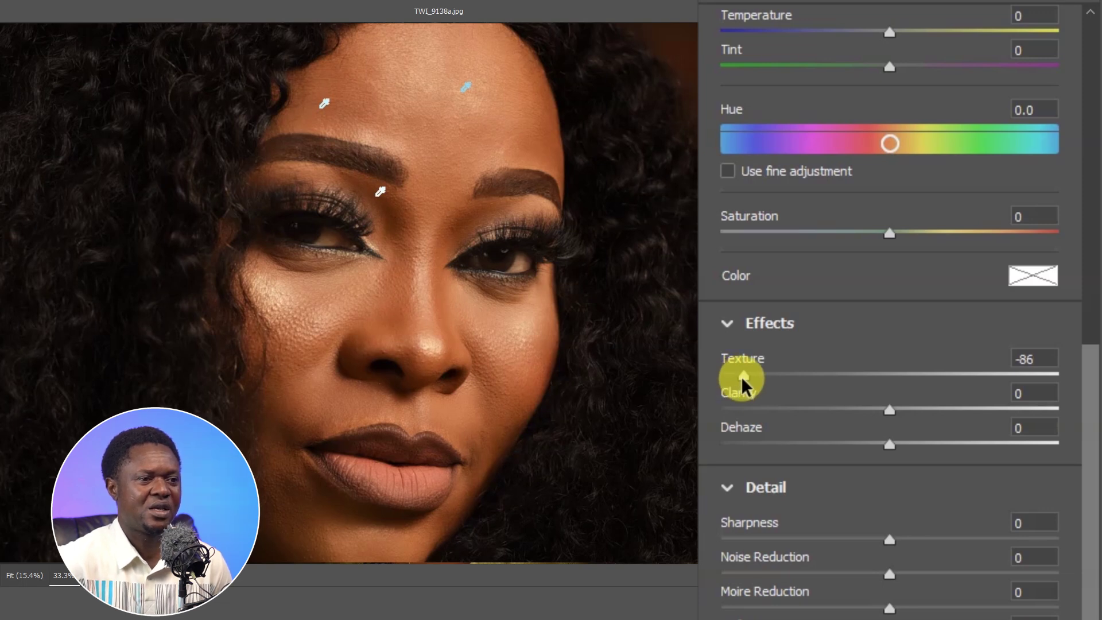
- Soften the masked skin by setting the mask's Texture to -85 and Clarity to -20
drag(742, 379, 743, 386)
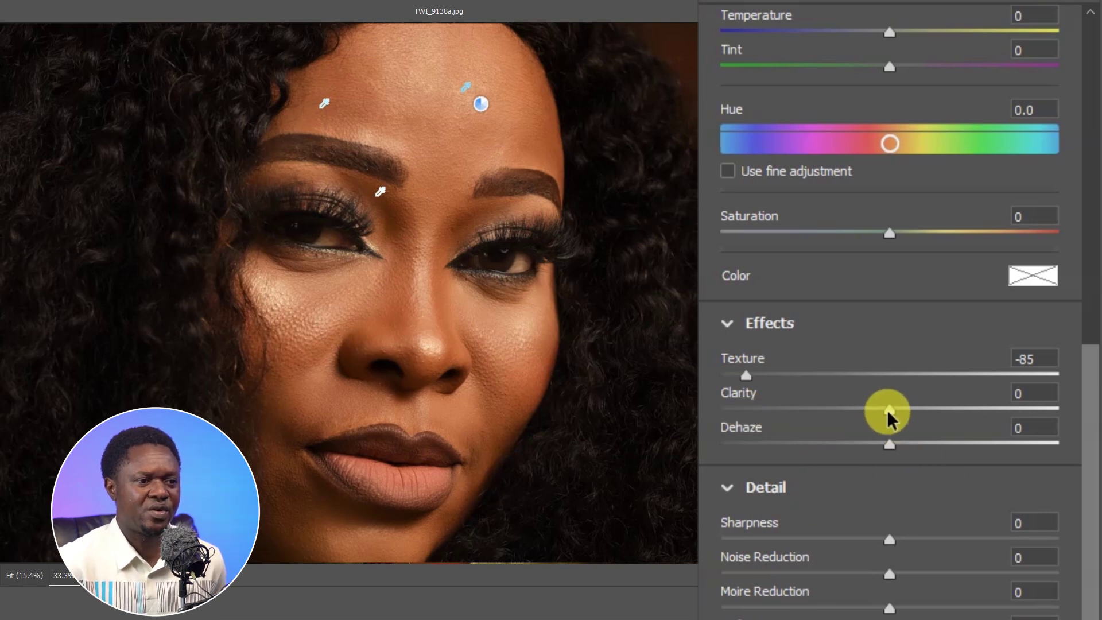
drag(886, 410, 864, 415)
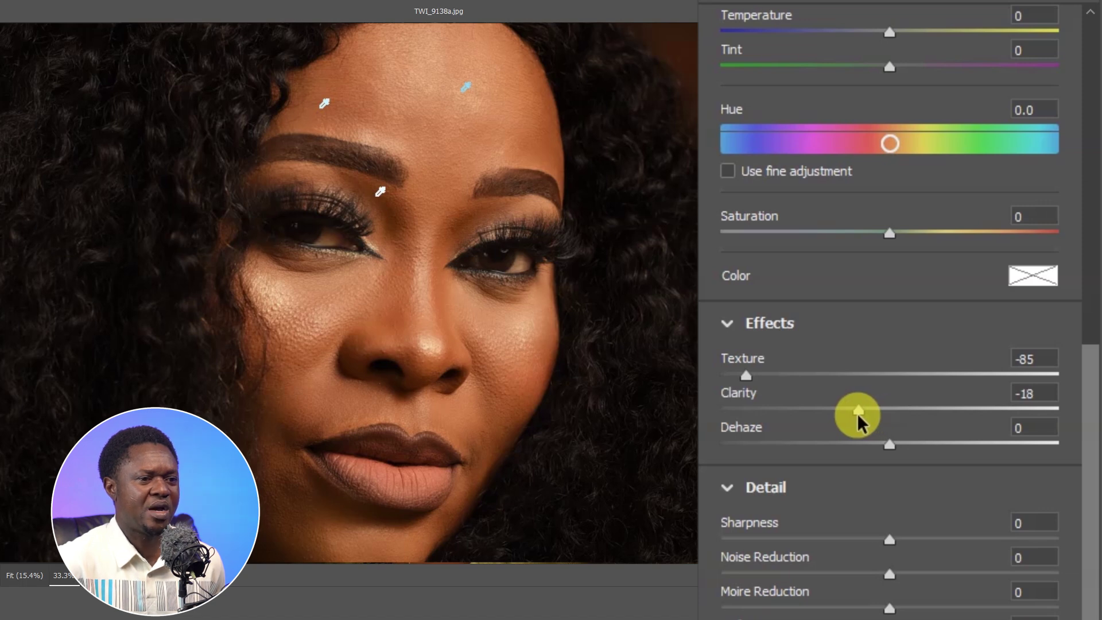
drag(856, 413, 848, 424)
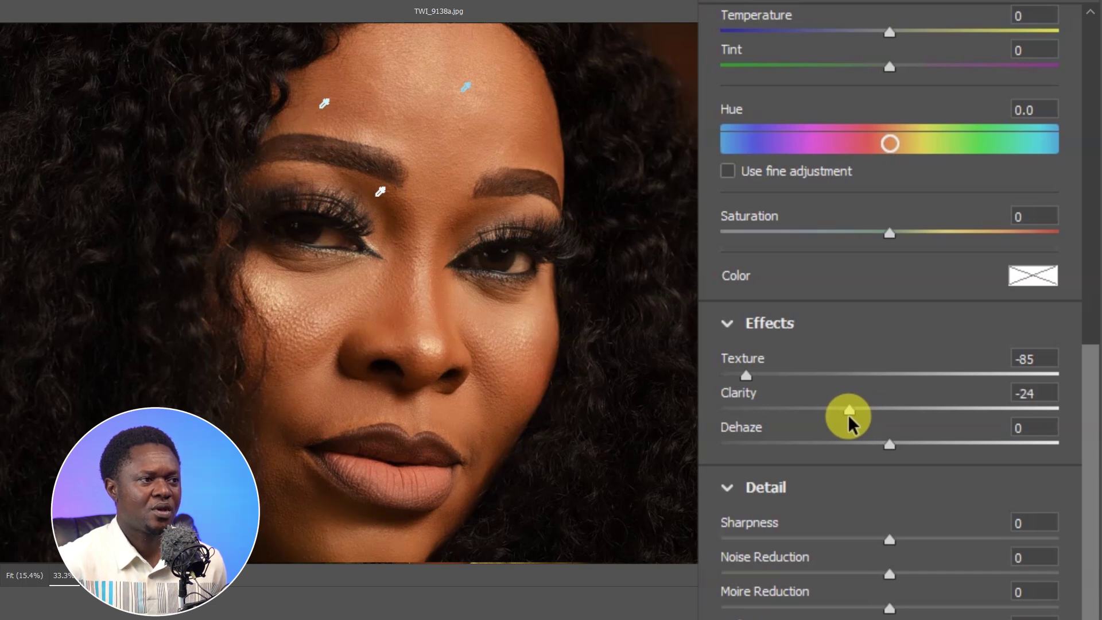
drag(848, 423, 854, 415)
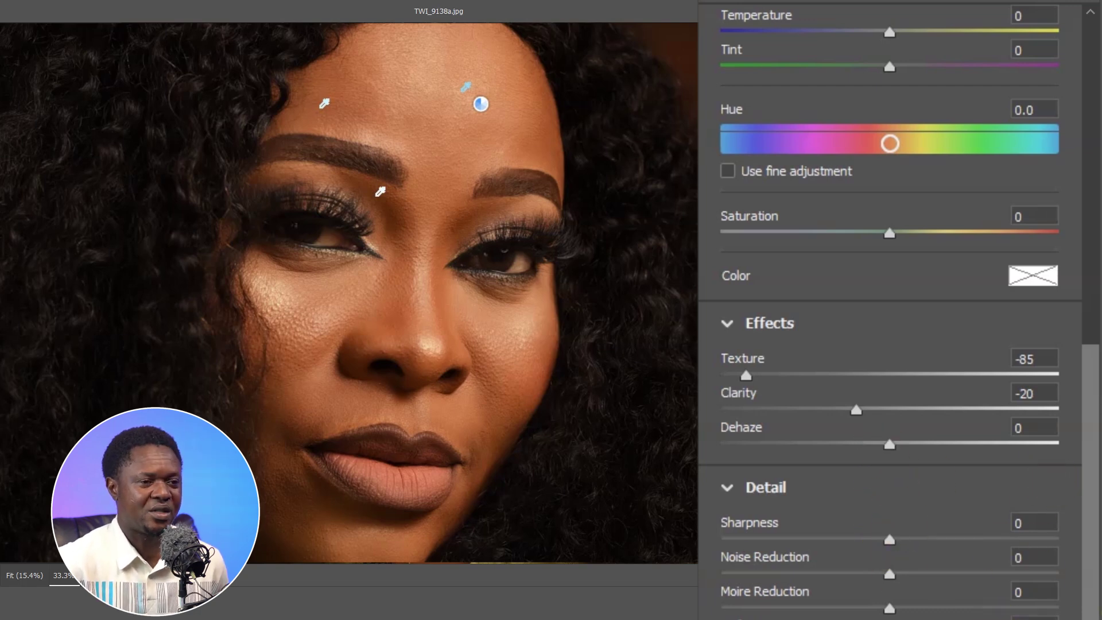
- Set the mask's Sharpness to +80, trying -100 for comparison on the close-up facial skin
scroll(1008, 467, down, 3)
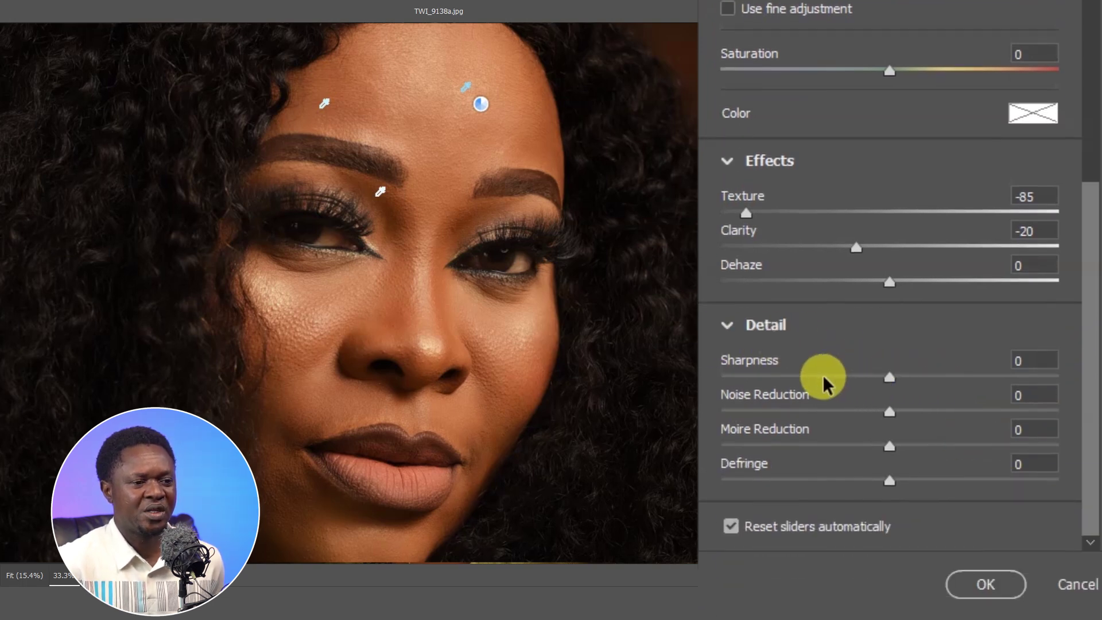
drag(891, 380, 1022, 388)
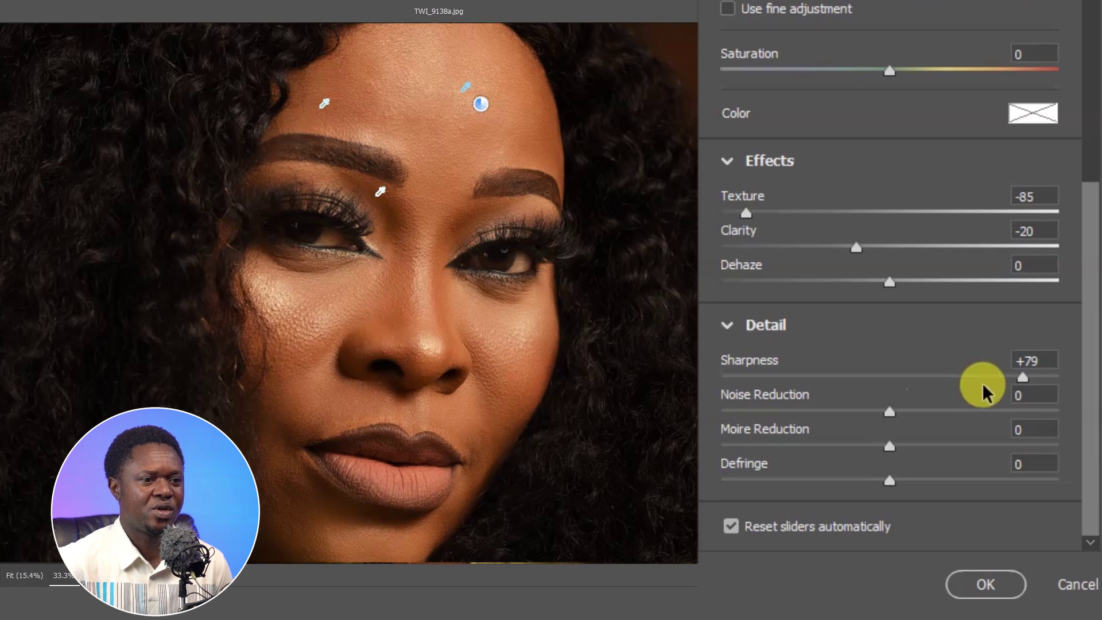
mouse_move(1024, 377)
mouse_down()
mouse_move(996, 377)
mouse_move(1007, 377)
mouse_up()
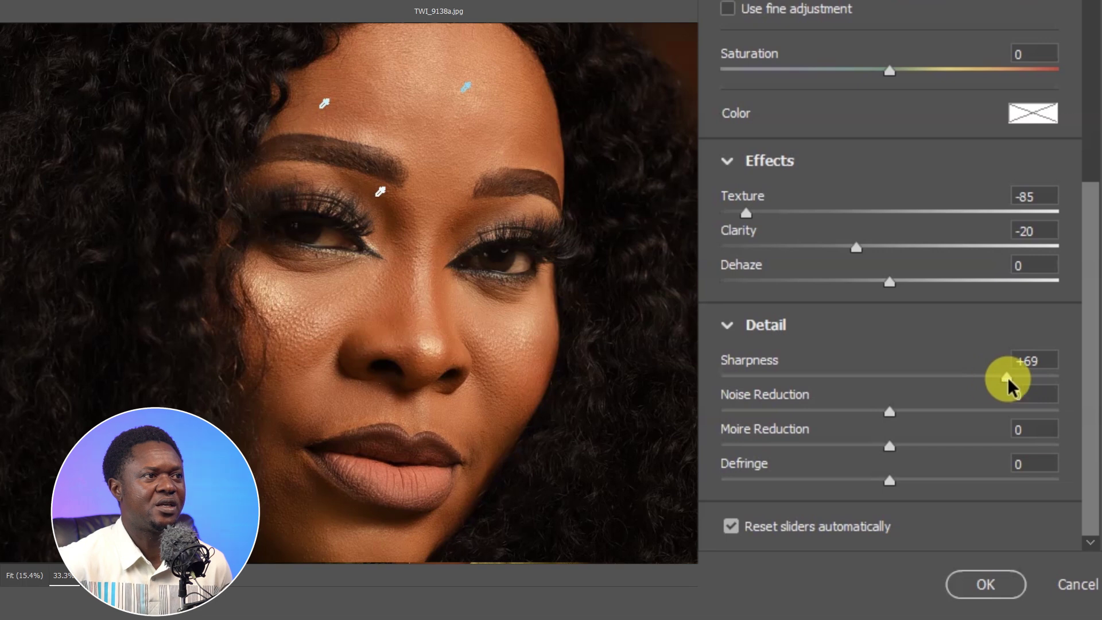
key(ctrl+plus)
key(ctrl+plus)
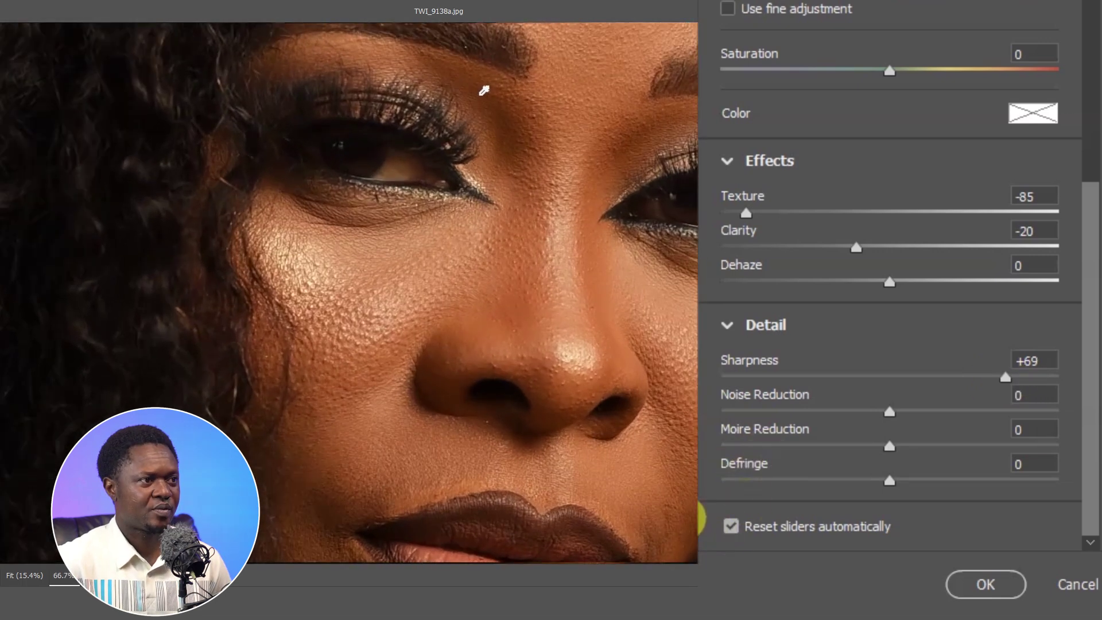
drag(563, 402, 509, 344)
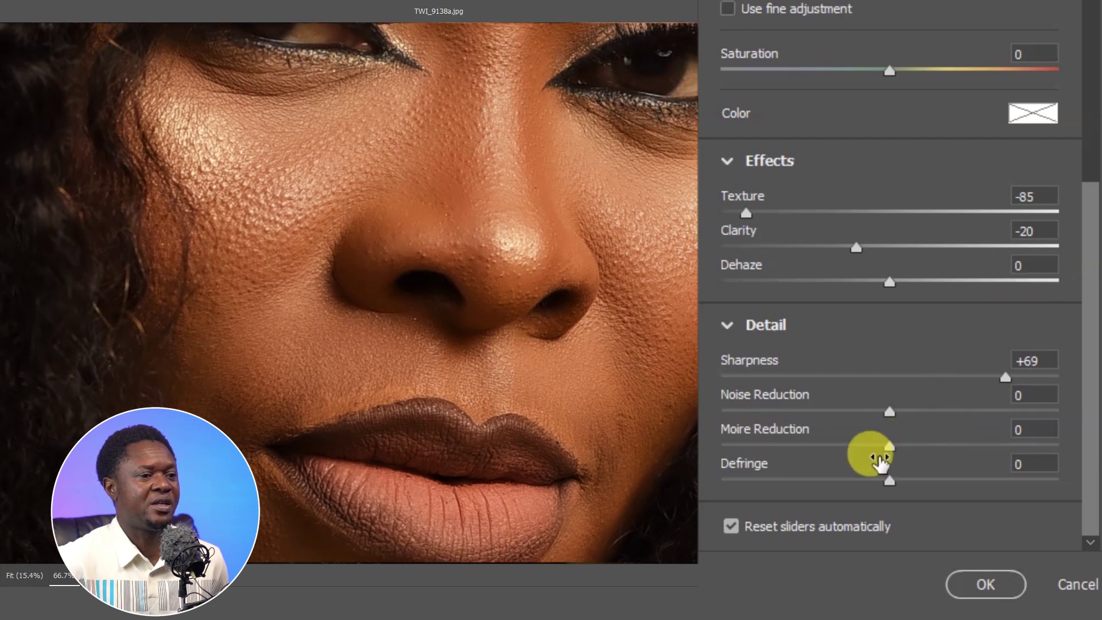
drag(996, 374, 701, 402)
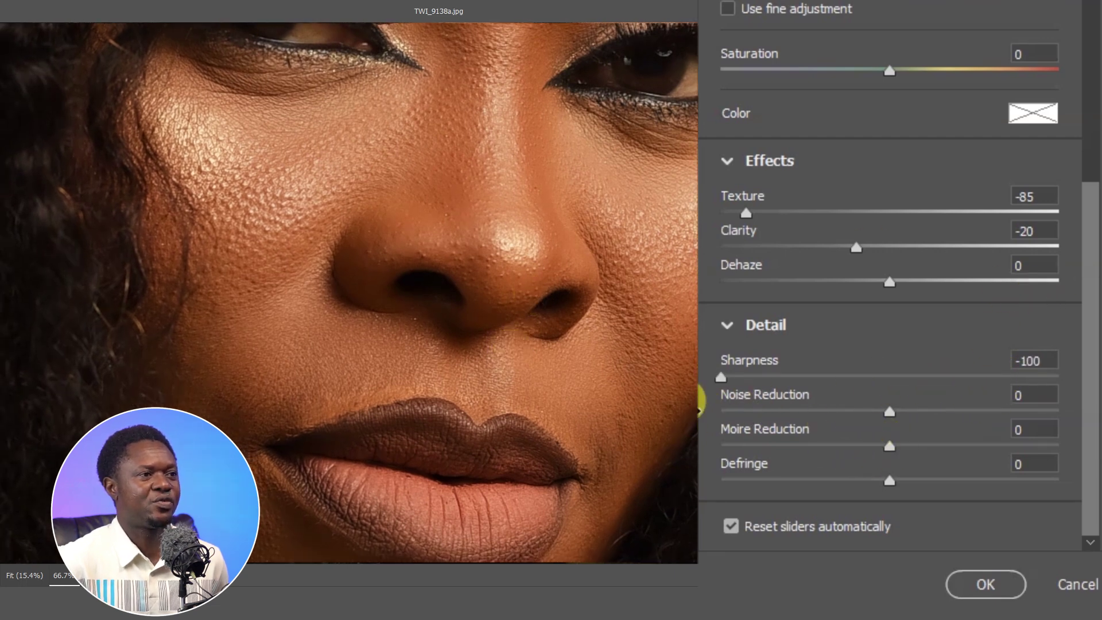
drag(721, 377, 1000, 377)
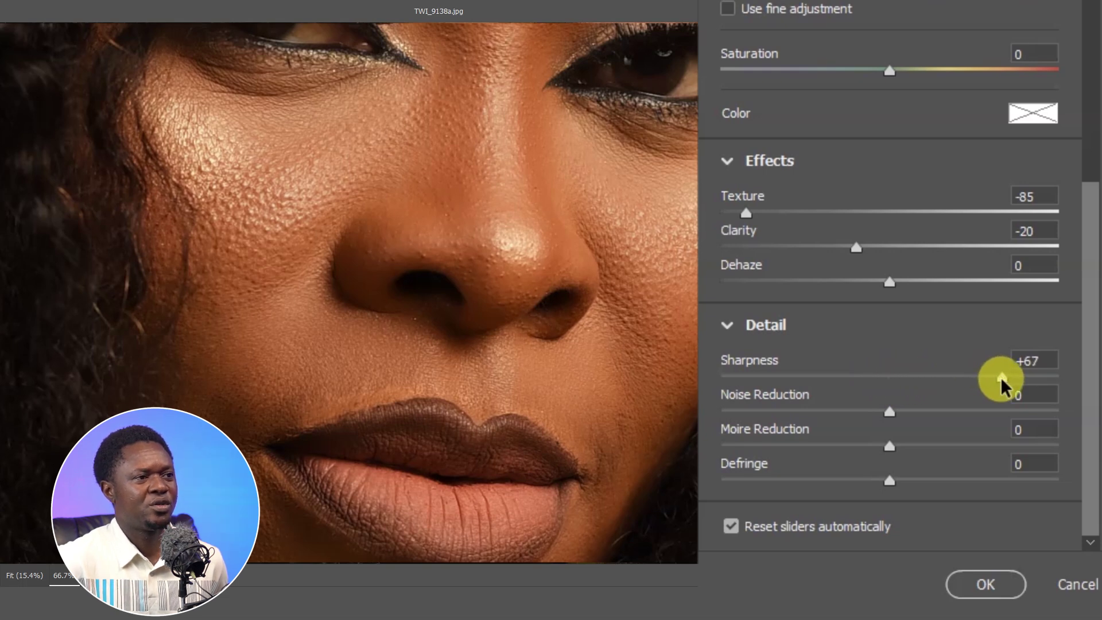
drag(603, 381, 568, 453)
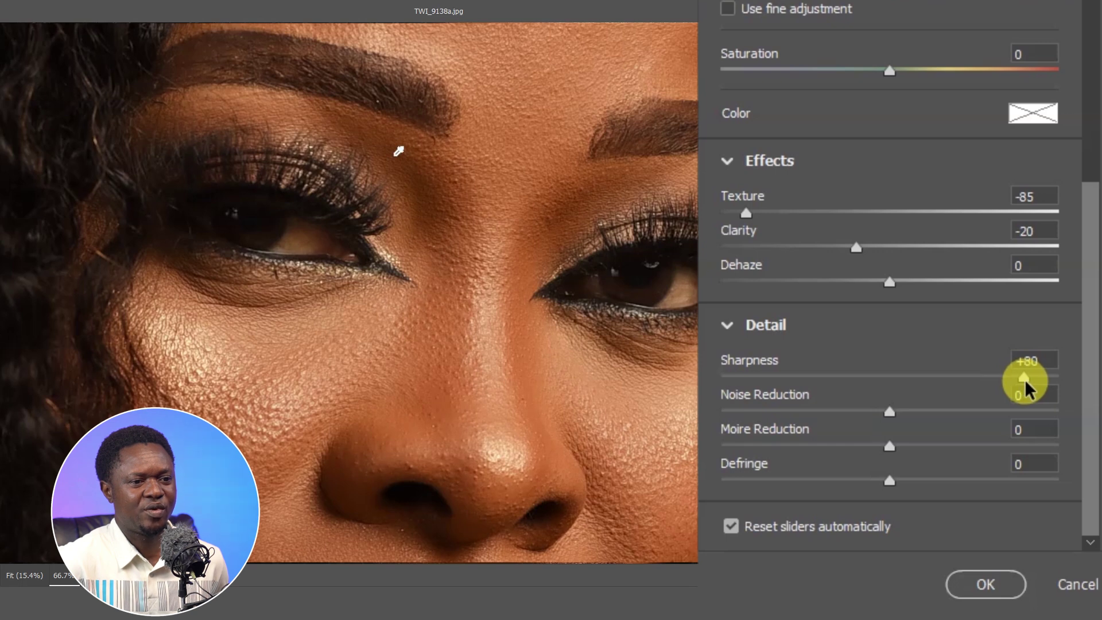
- Set the mask's Noise Reduction and Moire Reduction to -100 and lower its Defringe to the minimum
key(ctrl+minus)
key(ctrl+minus)
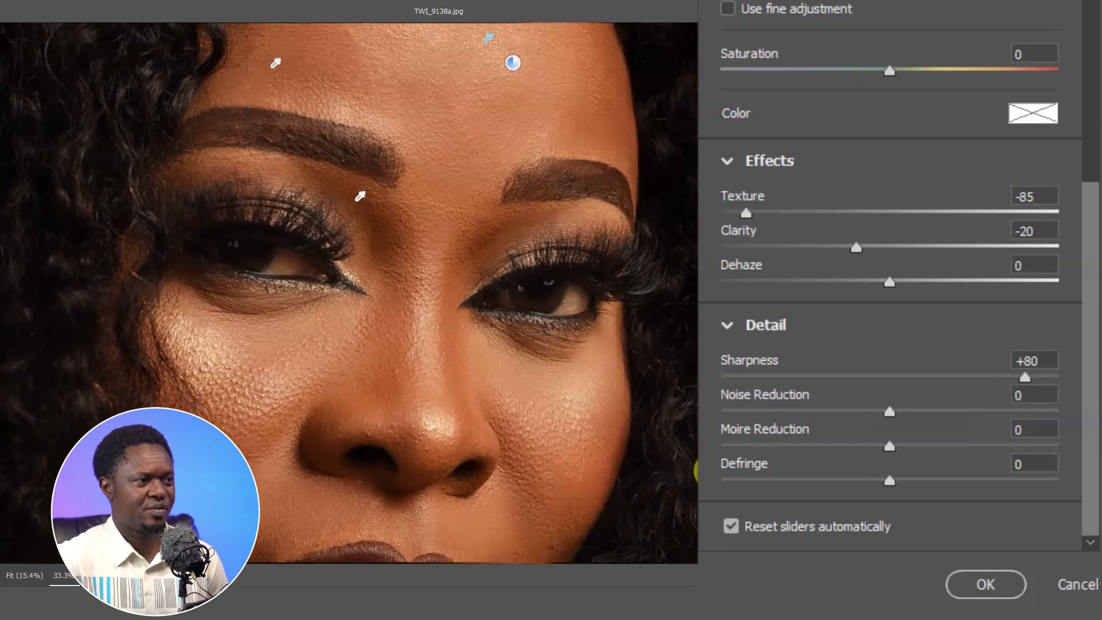
key(ctrl+plus)
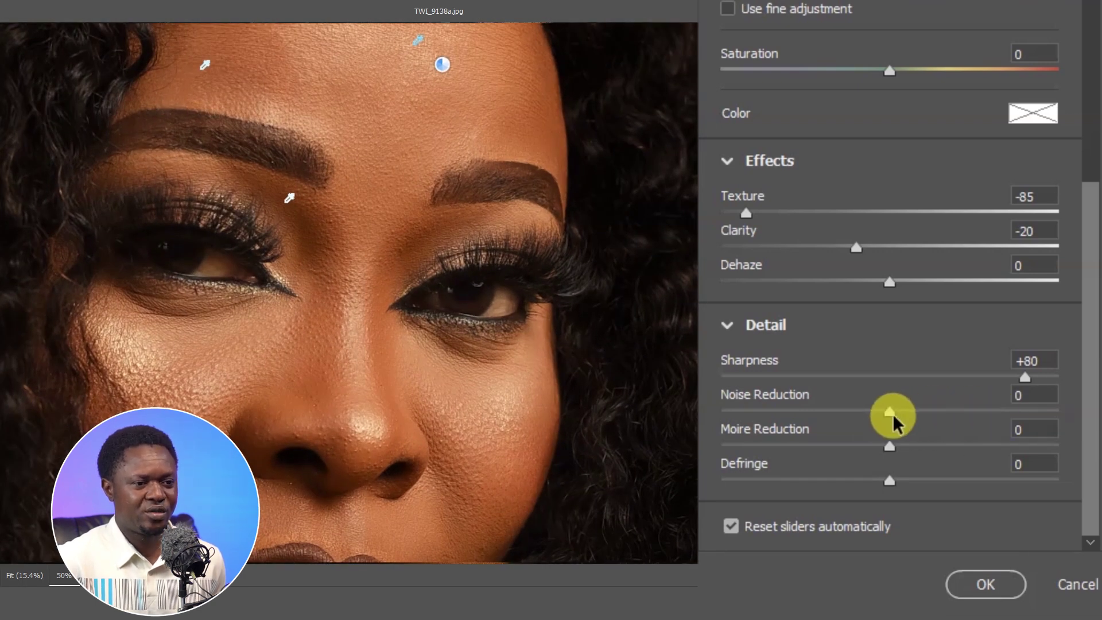
drag(886, 411, 717, 412)
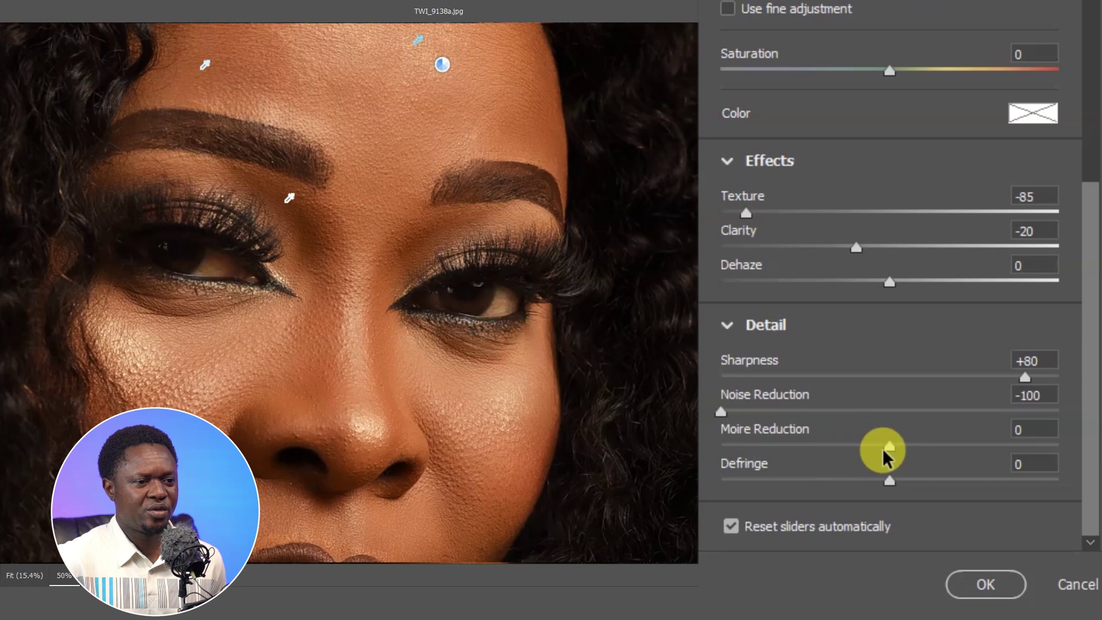
drag(871, 445, 712, 458)
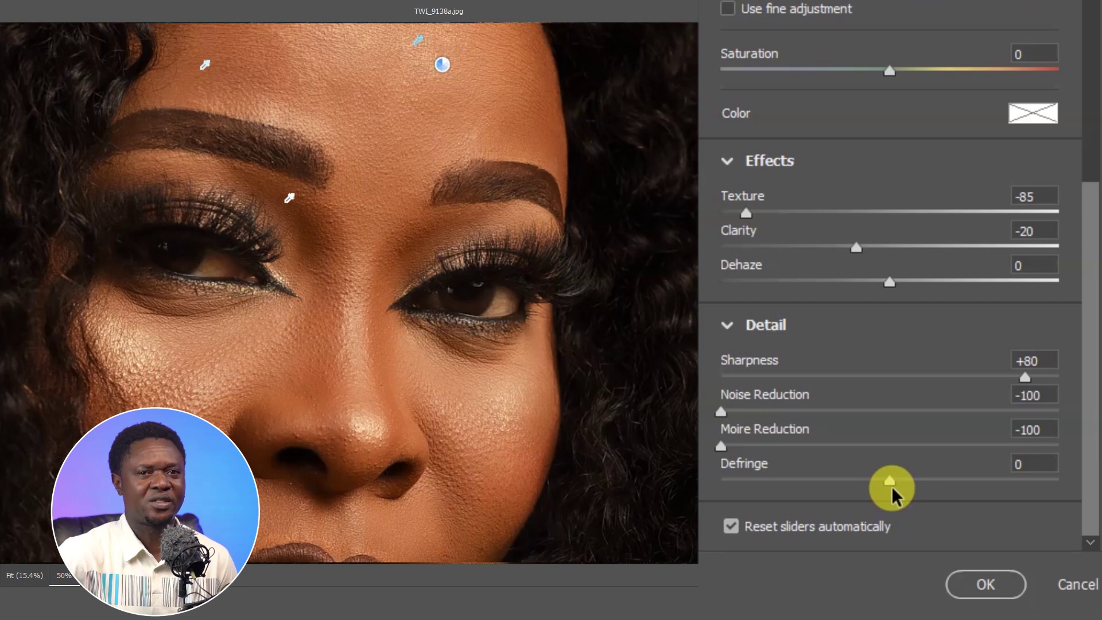
drag(886, 483, 701, 491)
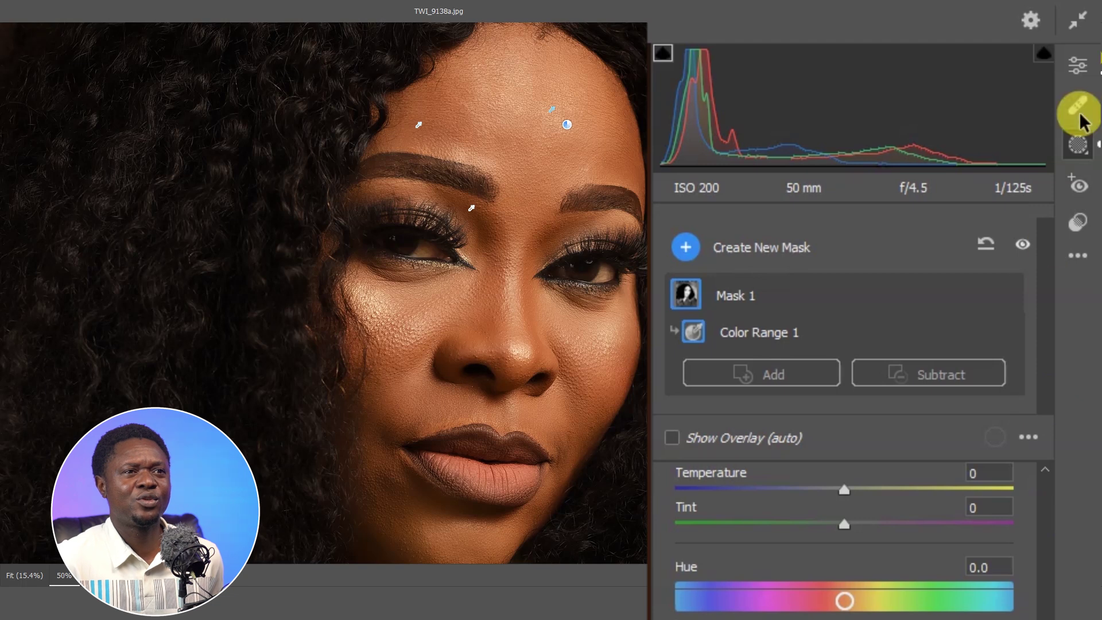
- Return to the global edit settings and set the Detail Sharpening to 41
click(1079, 65)
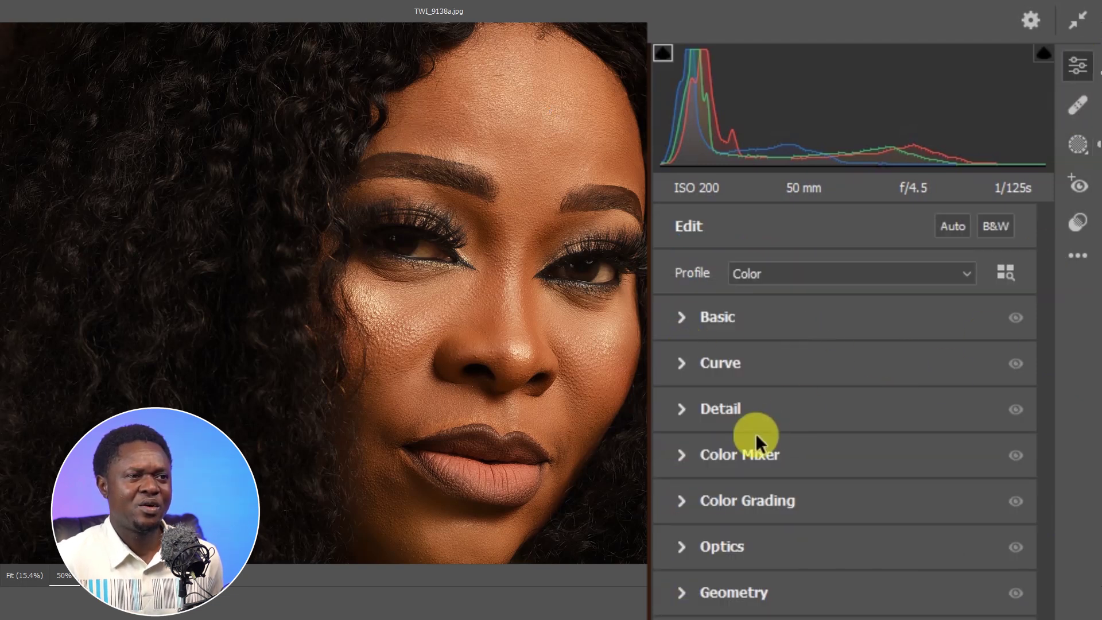
click(680, 408)
drag(677, 462, 770, 463)
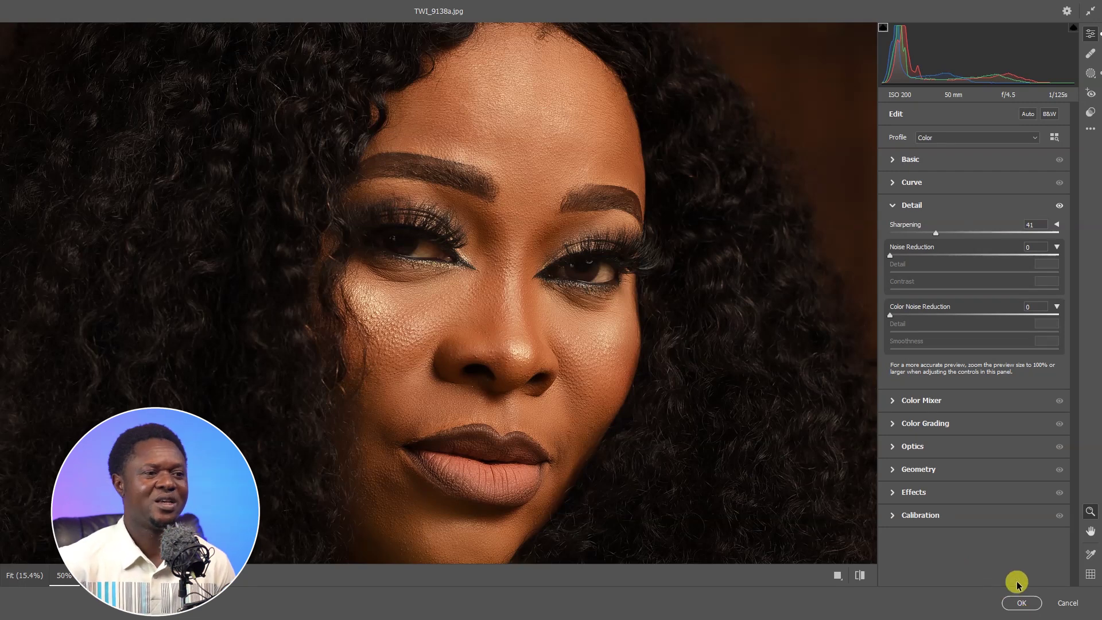
- Compare the face in a side-by-side before/after view, and apply the Camera Raw Filter
click(839, 576)
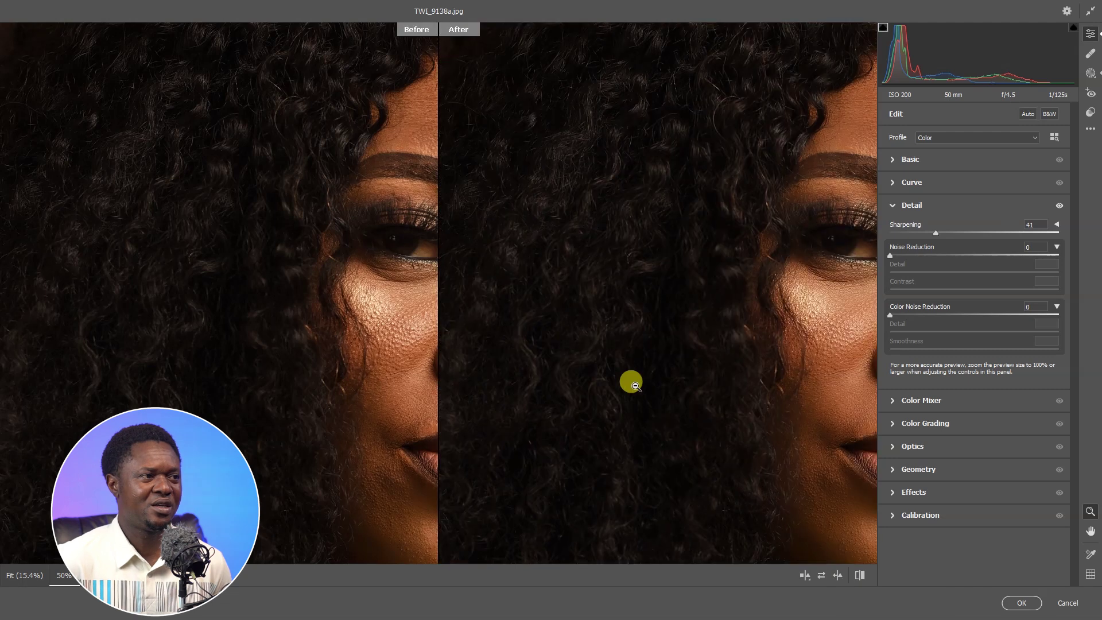
alt+click(674, 295)
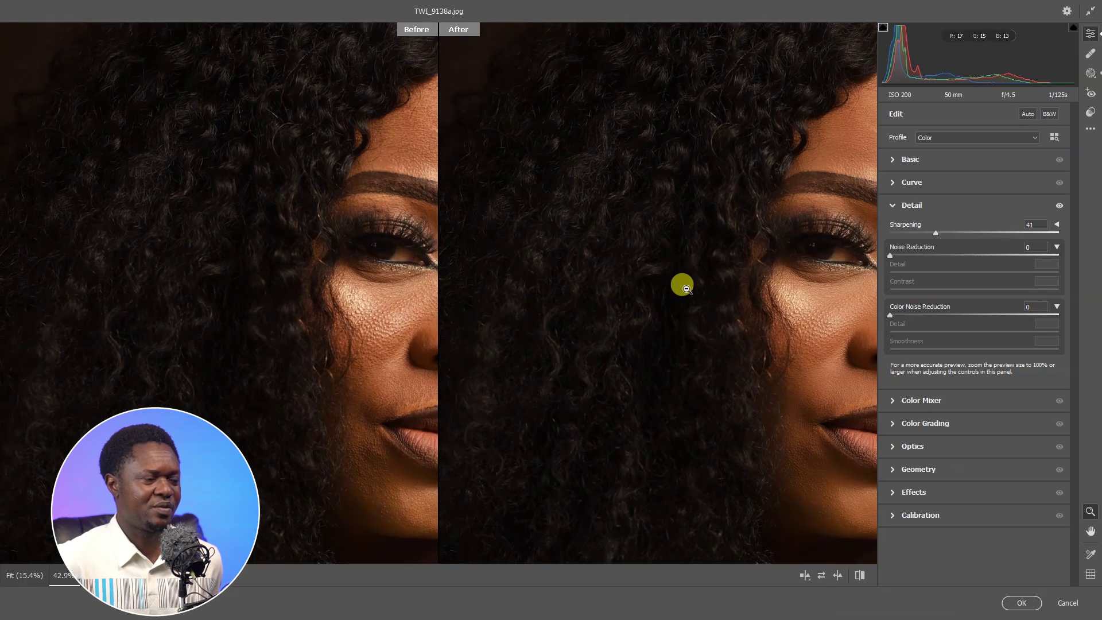
key(h)
drag(694, 287, 507, 300)
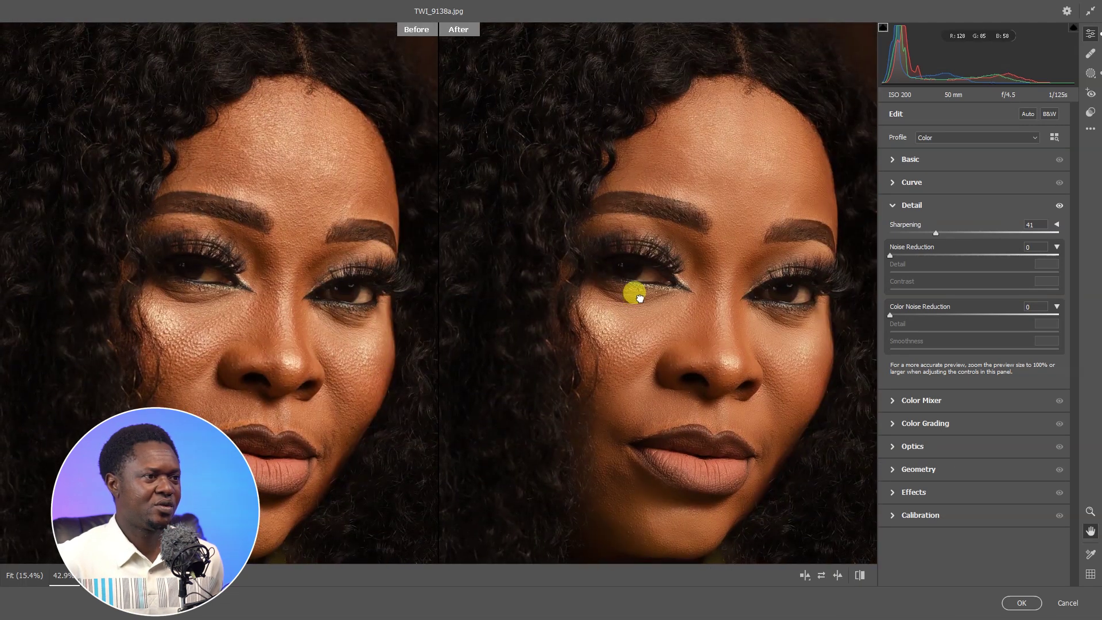
key(z)
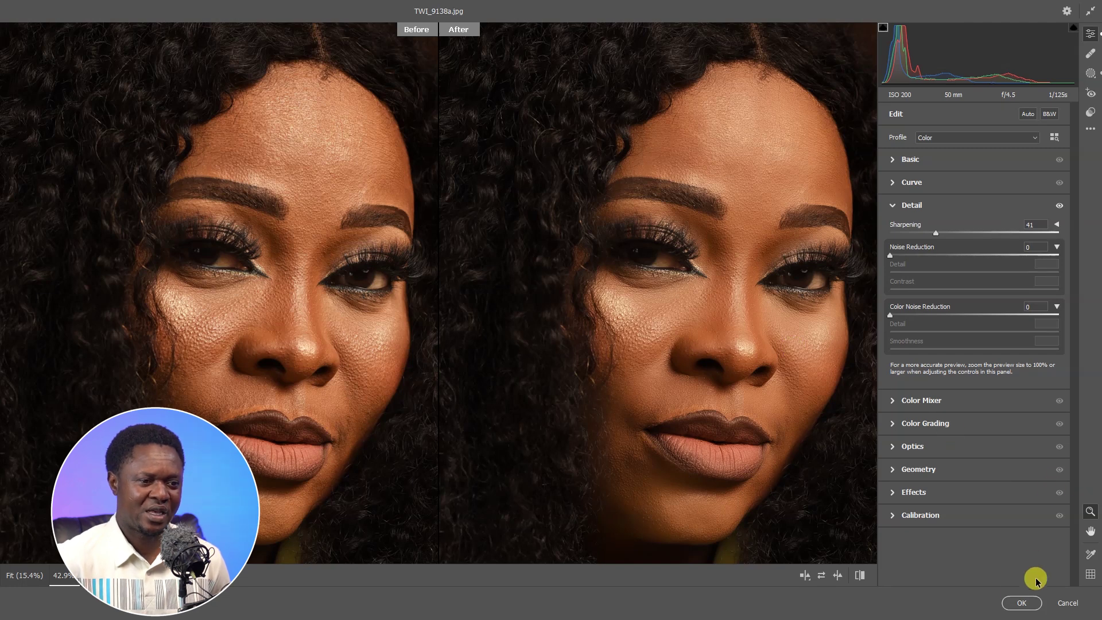
click(1020, 603)
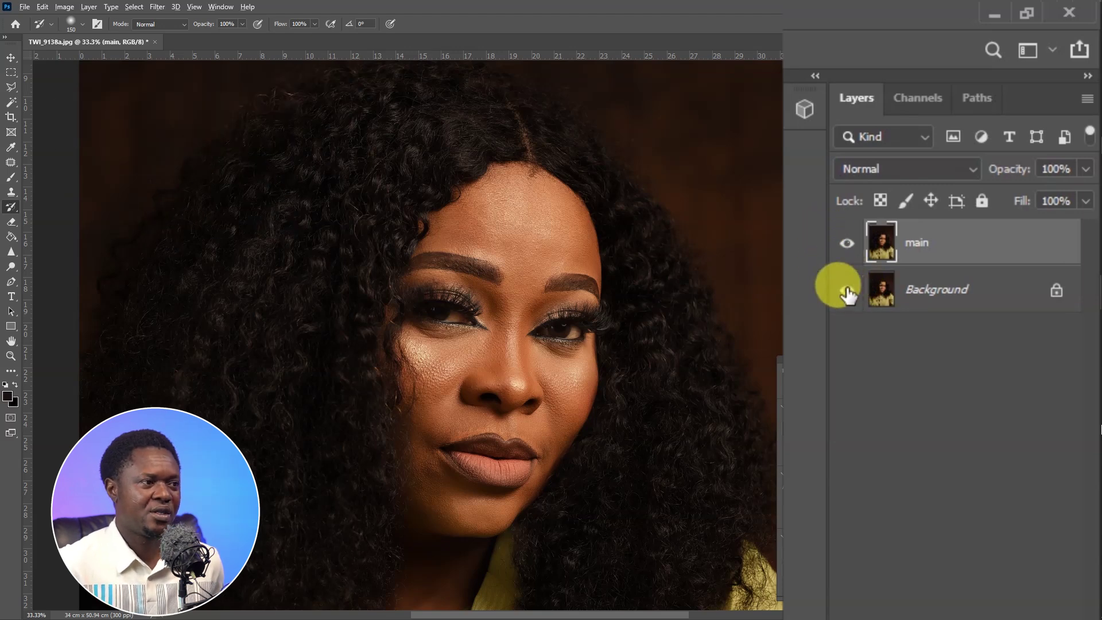
- Toggle the main layer's visibility to compare the smoothed skin with the Background original
alt+click(847, 291)
alt+click(847, 291)
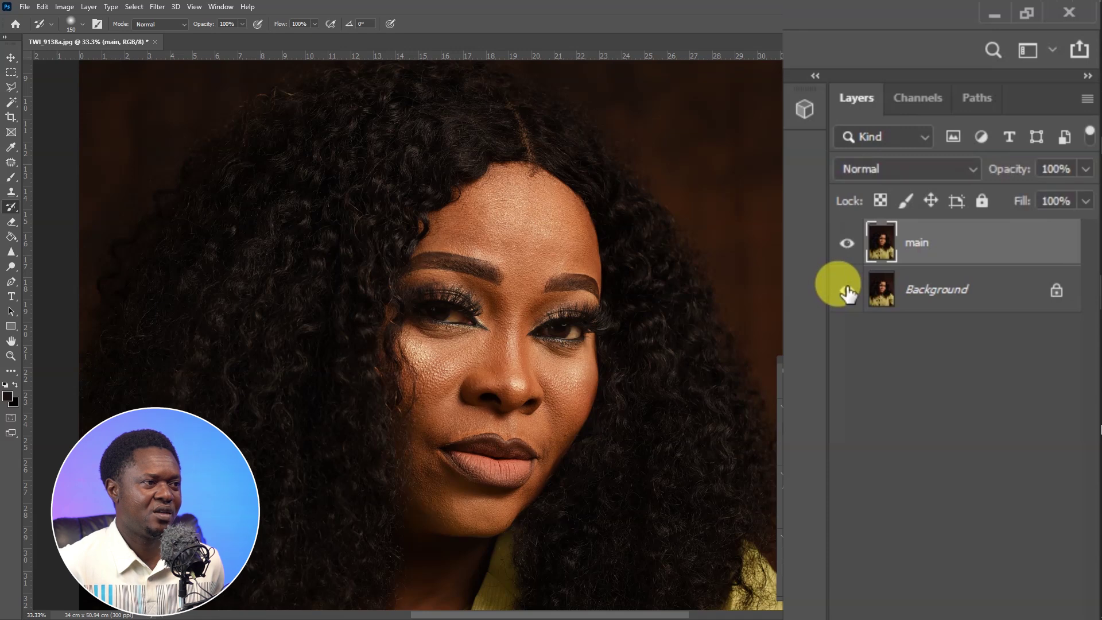
alt+click(847, 291)
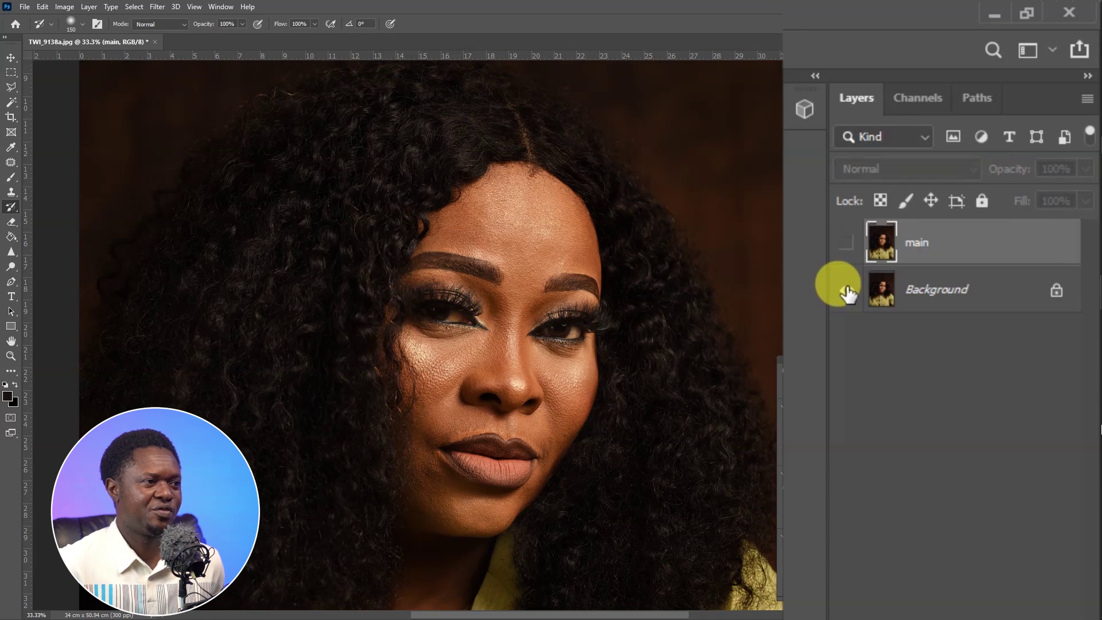
alt+click(847, 291)
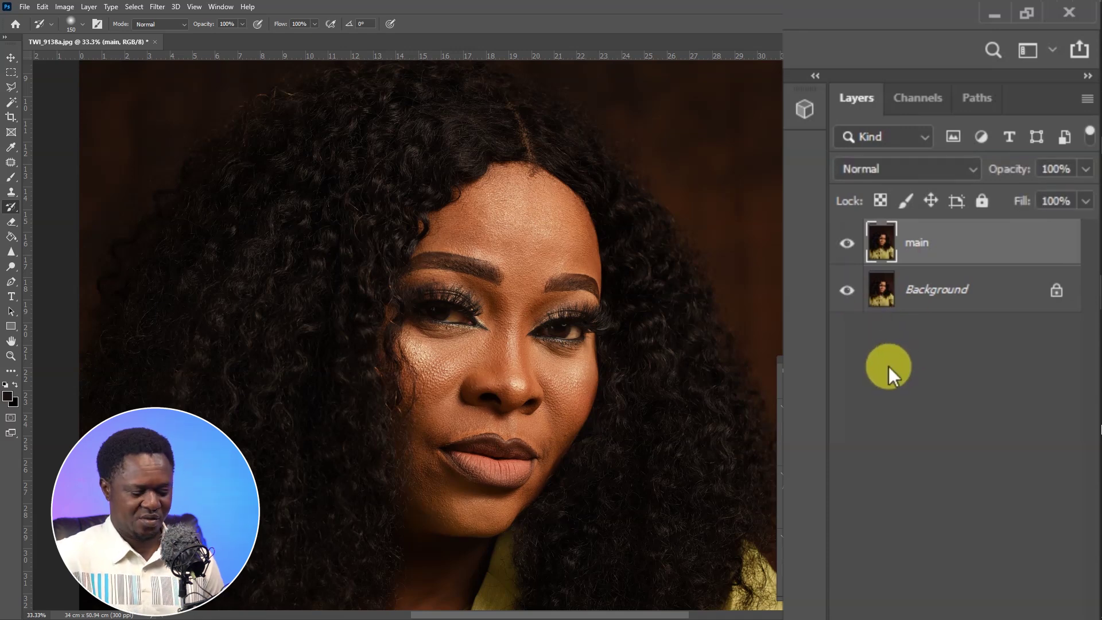
- Set the History Brush hardness to 0% with the lips and lower face in close view
key(ctrl+plus)
drag(546, 413, 574, 281)
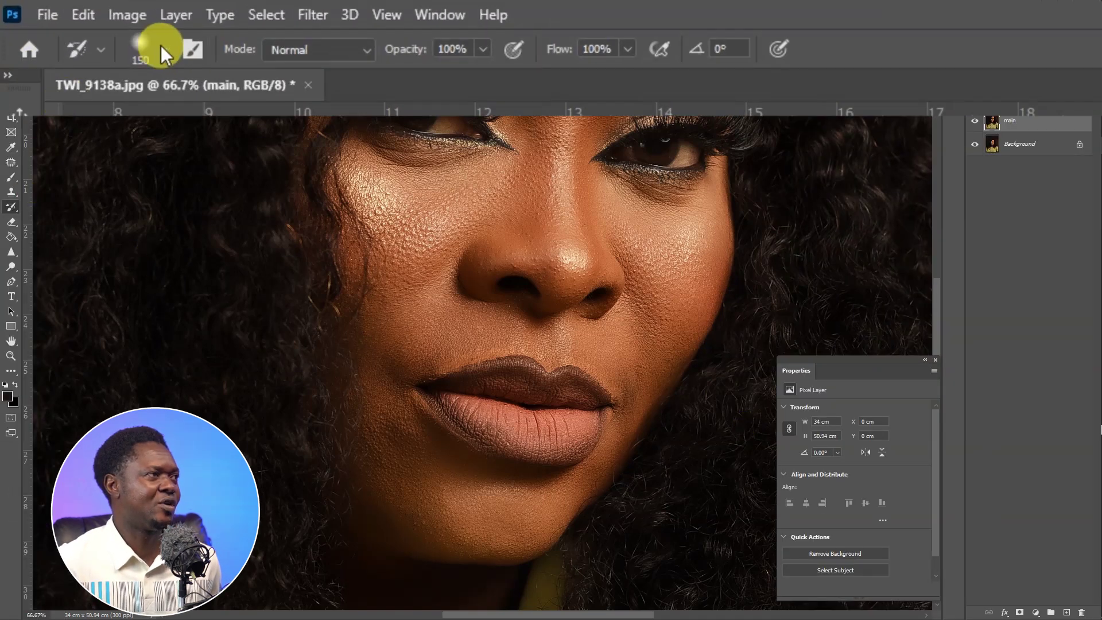
click(162, 49)
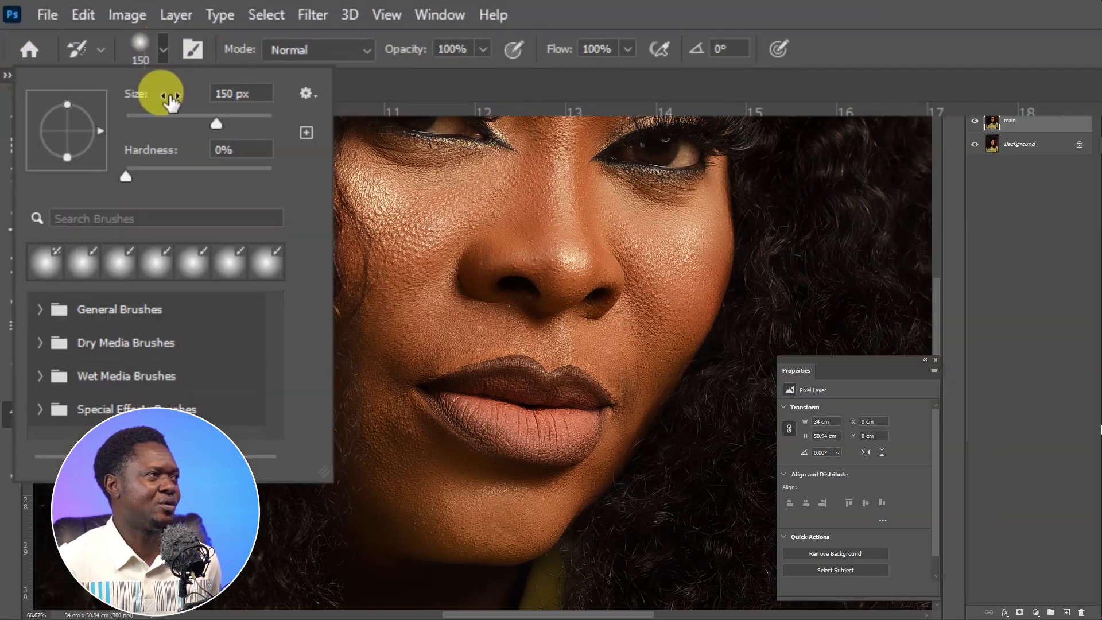
mouse_move(125, 175)
mouse_down()
mouse_move(181, 188)
mouse_move(109, 175)
mouse_up()
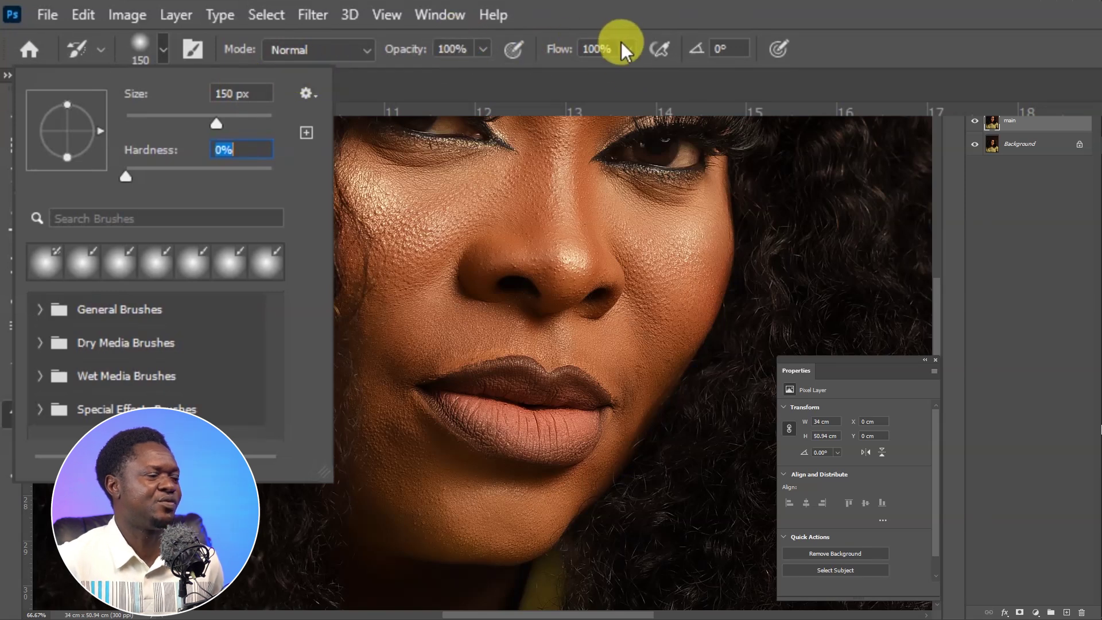
key(Return)
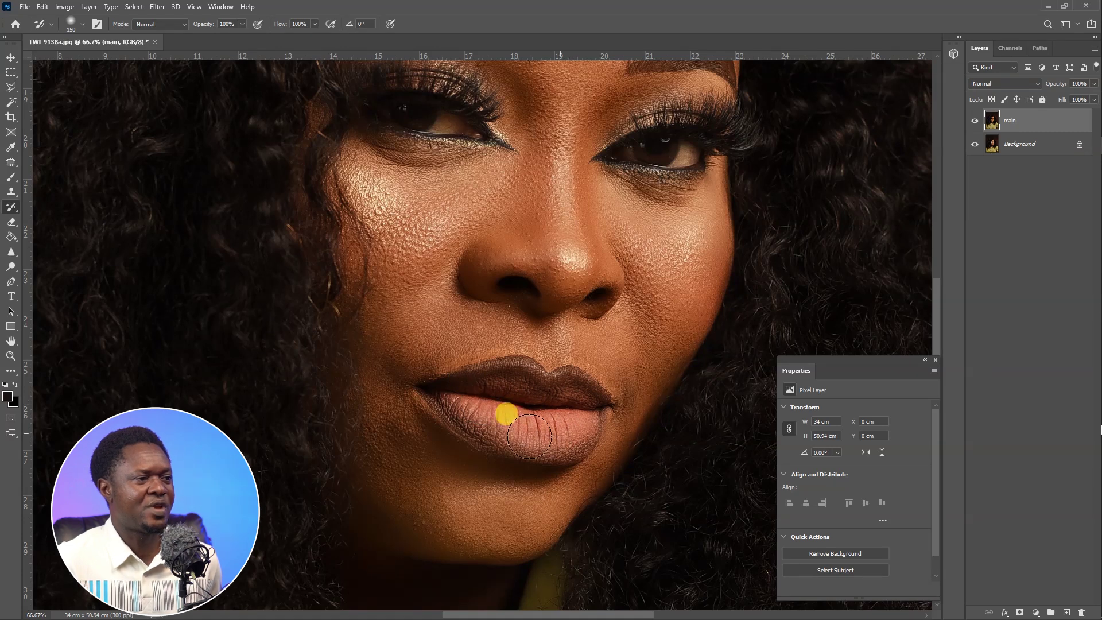
- Enlarge the History Brush to 1100 px and paint over the lower right part of the shirt on the main layer
key(ctrl+minus)
key(ctrl+minus)
key(ctrl+minus)
key(ctrl+minus)
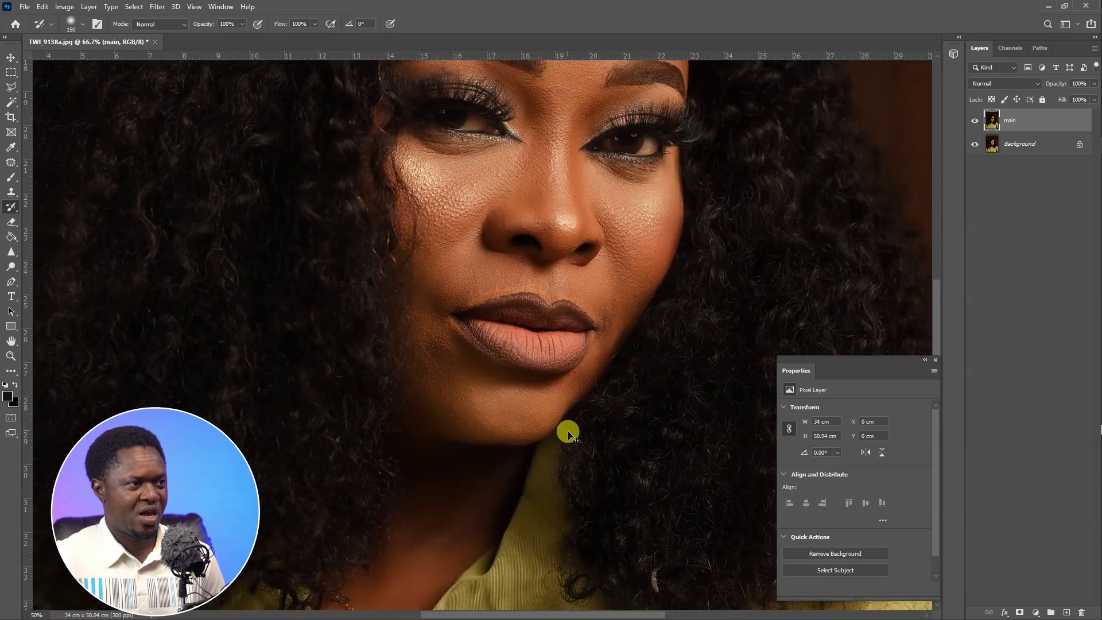
key(ctrl+minus)
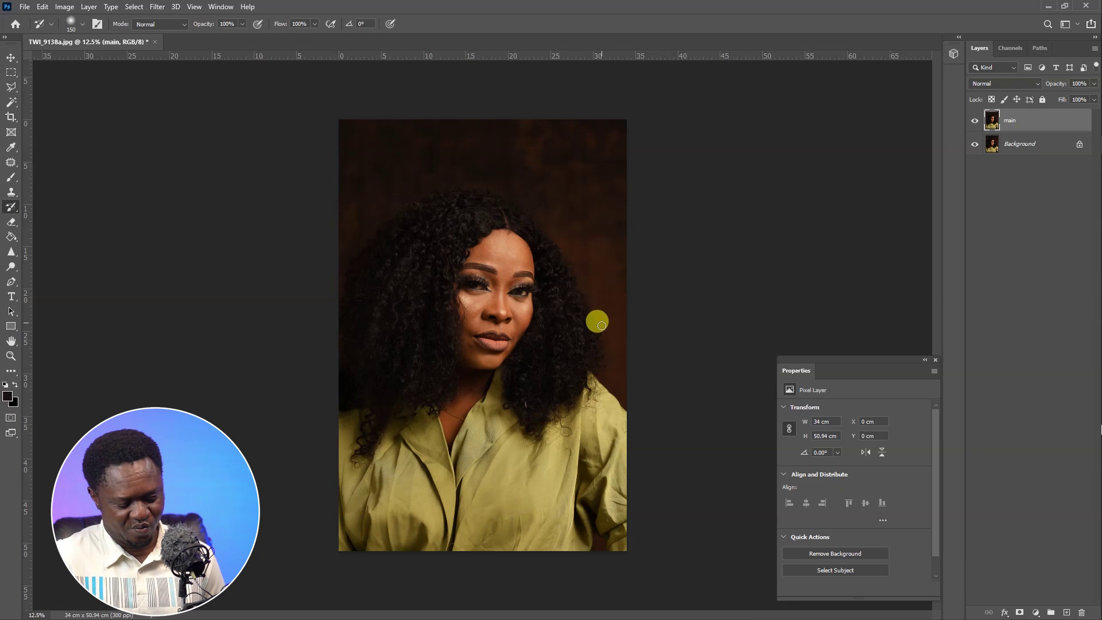
key(bracketright)
key(bracketright)
key(bracketright)
key(bracketright)
key(bracketright)
key(bracketright)
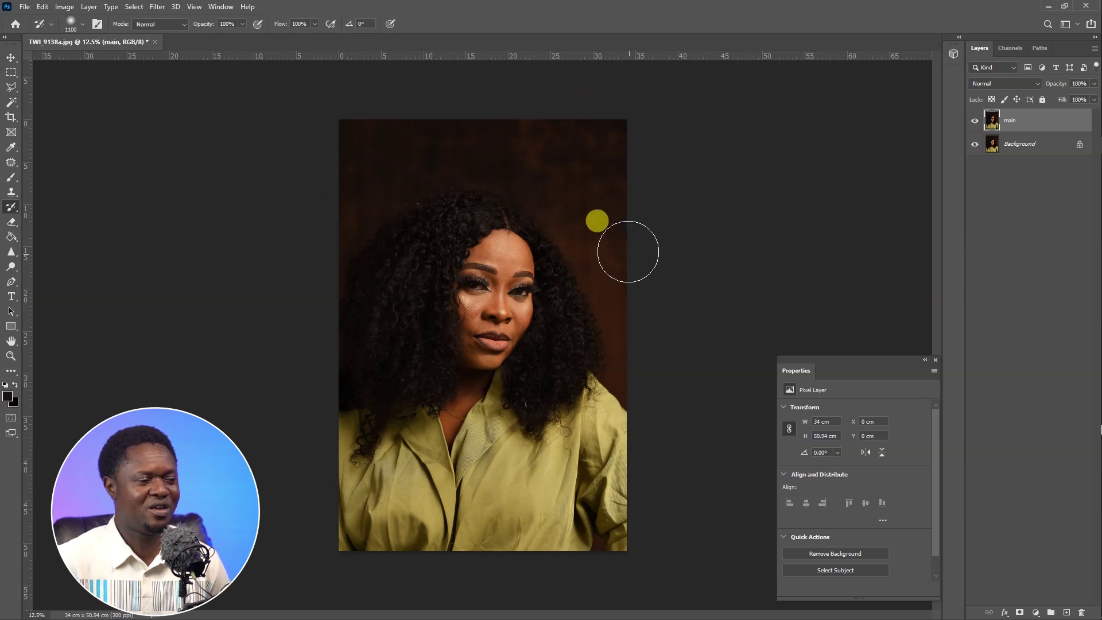
mouse_move(579, 528)
mouse_down()
mouse_move(589, 529)
mouse_move(580, 483)
mouse_move(576, 510)
mouse_move(594, 522)
mouse_move(591, 539)
mouse_move(551, 545)
mouse_up()
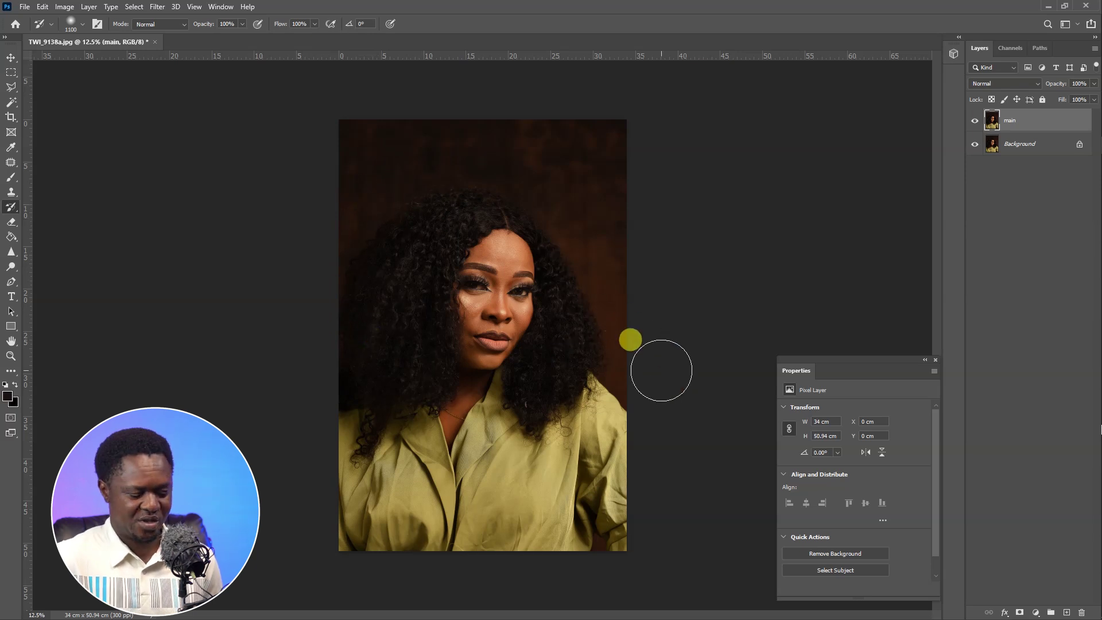
- Run the Eye & Teeth Whitening action on the portrait from the saved actions
key(ctrl+plus)
key(ctrl+plus)
key(ctrl+plus)
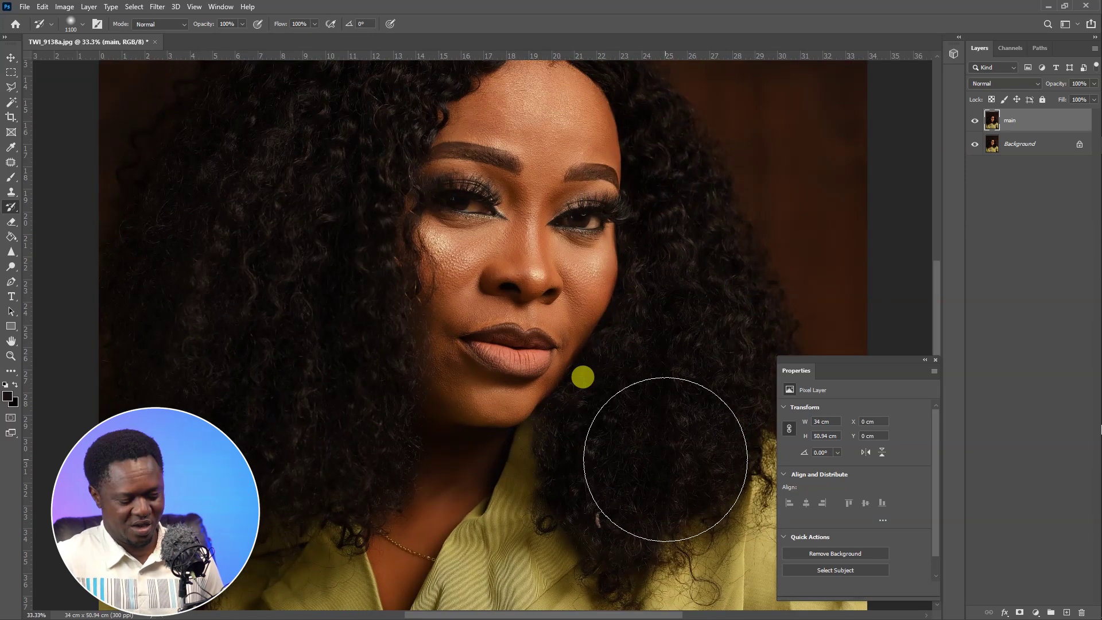
key(ctrl+plus)
scroll(546, 332, up, 3)
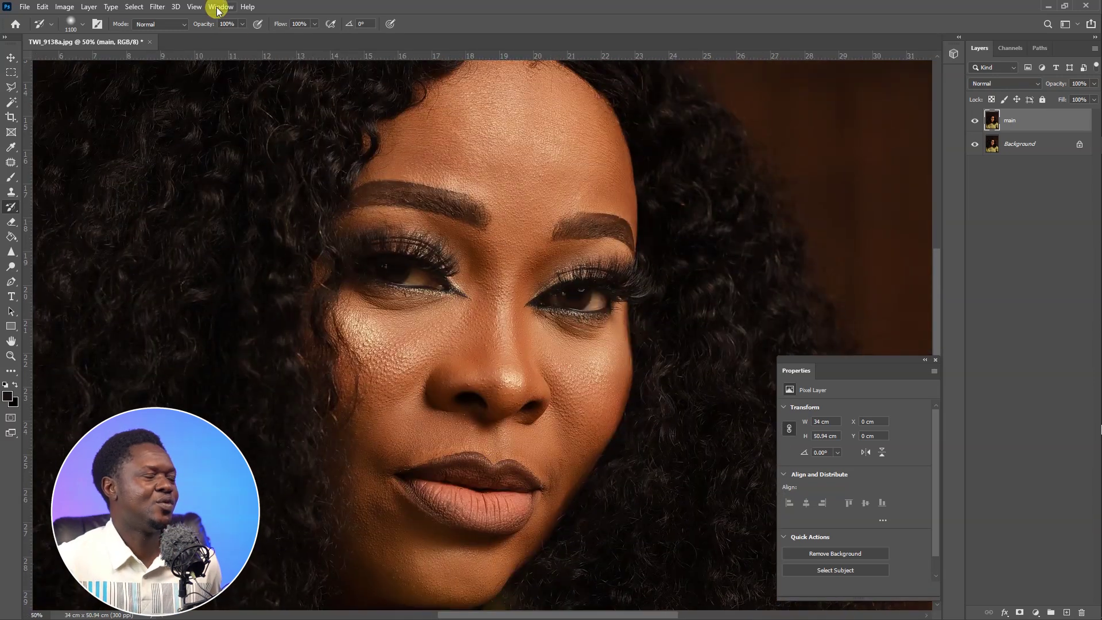
click(219, 7)
click(248, 169)
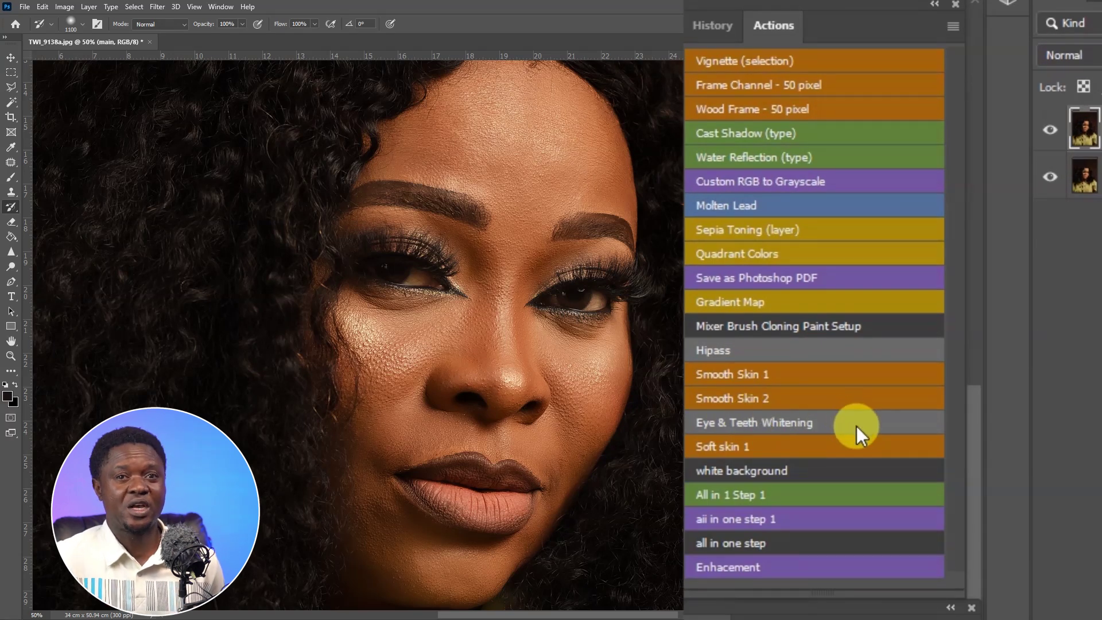
click(855, 425)
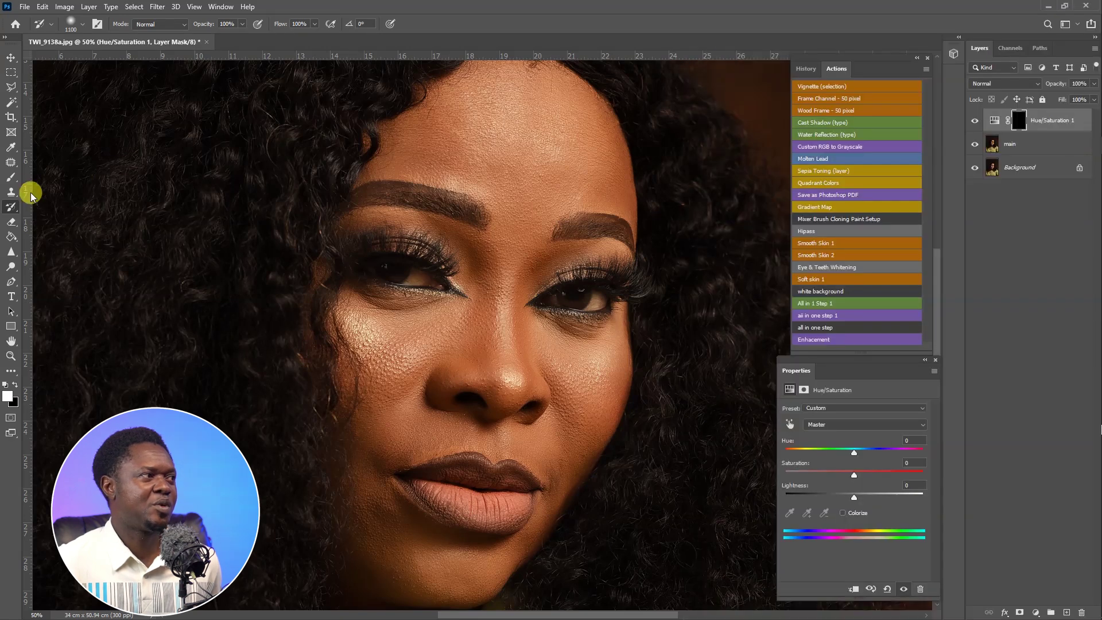
- Paint the whites of both eyes in white on the Hue/Saturation mask with a 45 px brush at 60% opacity and flow
click(7, 178)
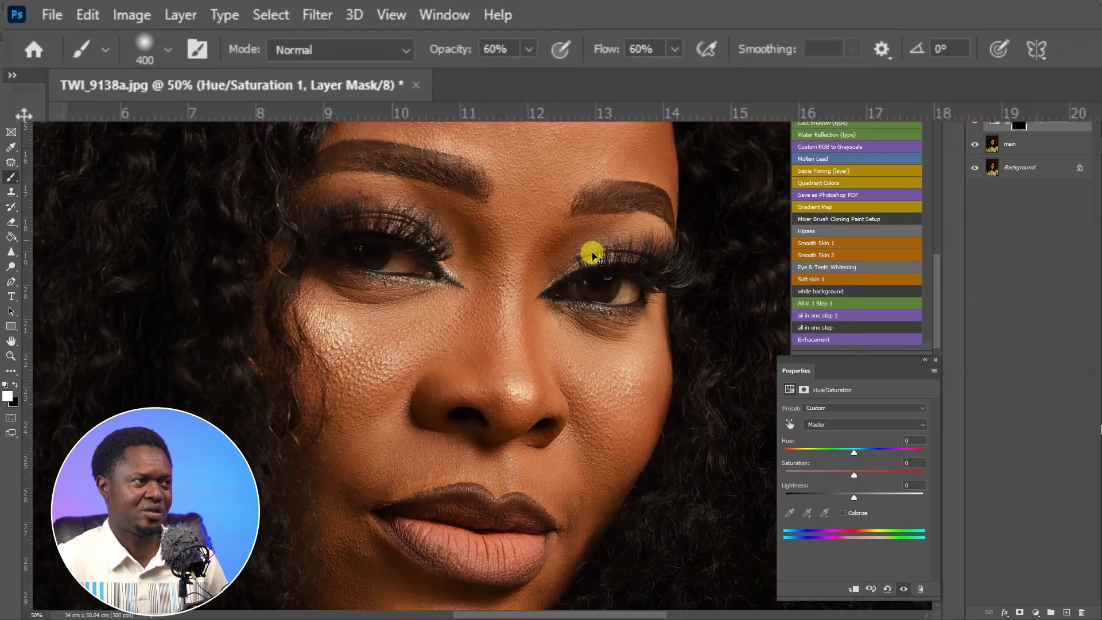
key(ctrl+plus)
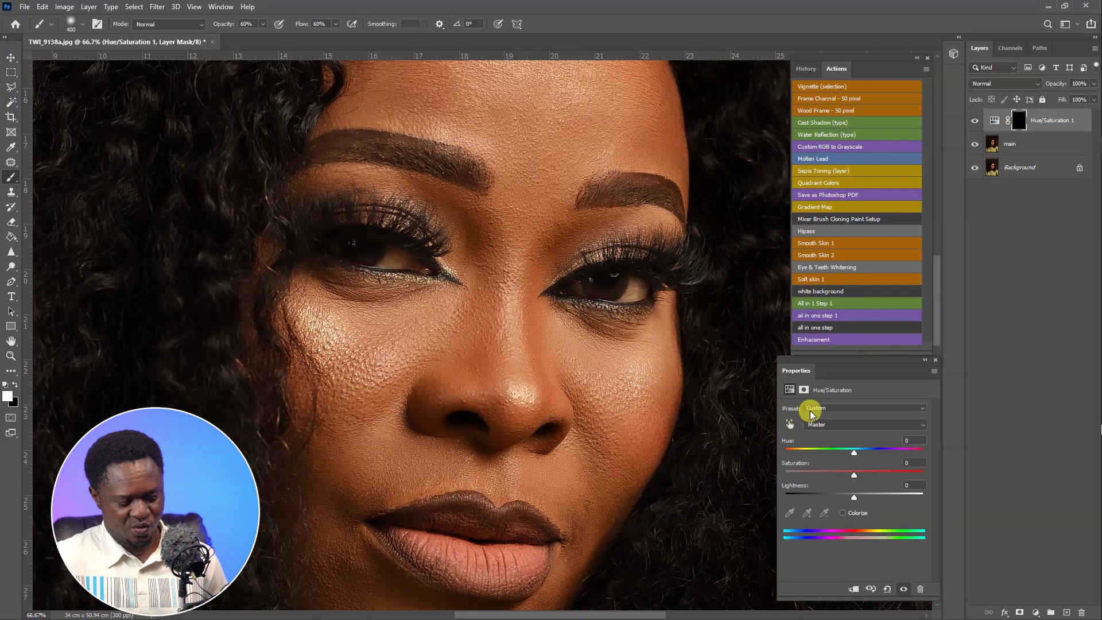
key(bracketleft)
key(bracketleft)
key(bracketleft)
key(bracketleft)
key(bracketleft)
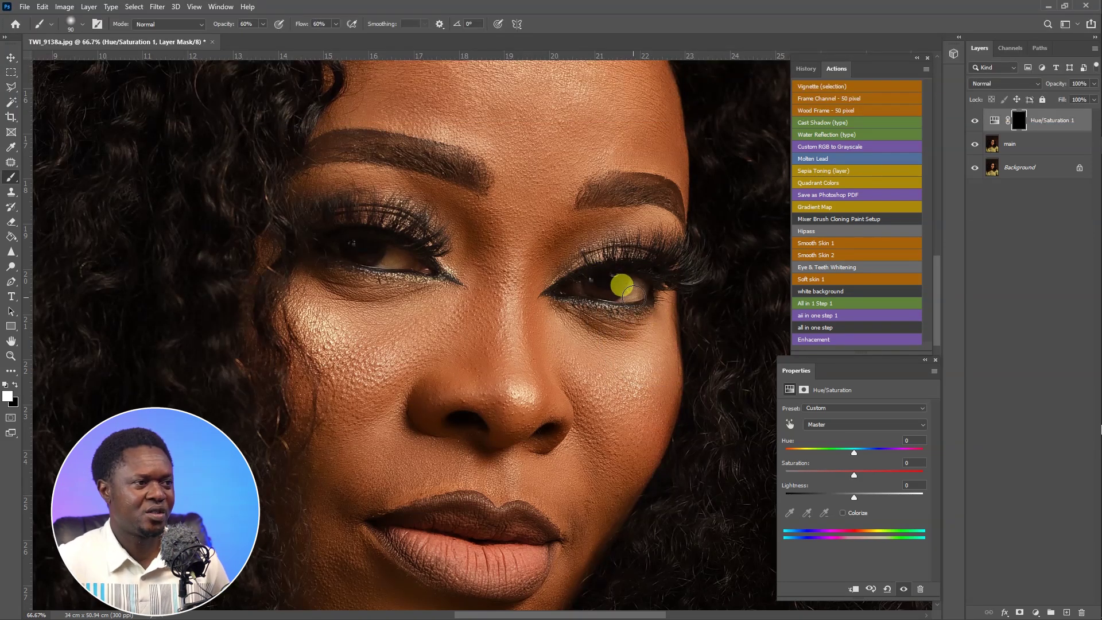
scroll(641, 310, up, 2)
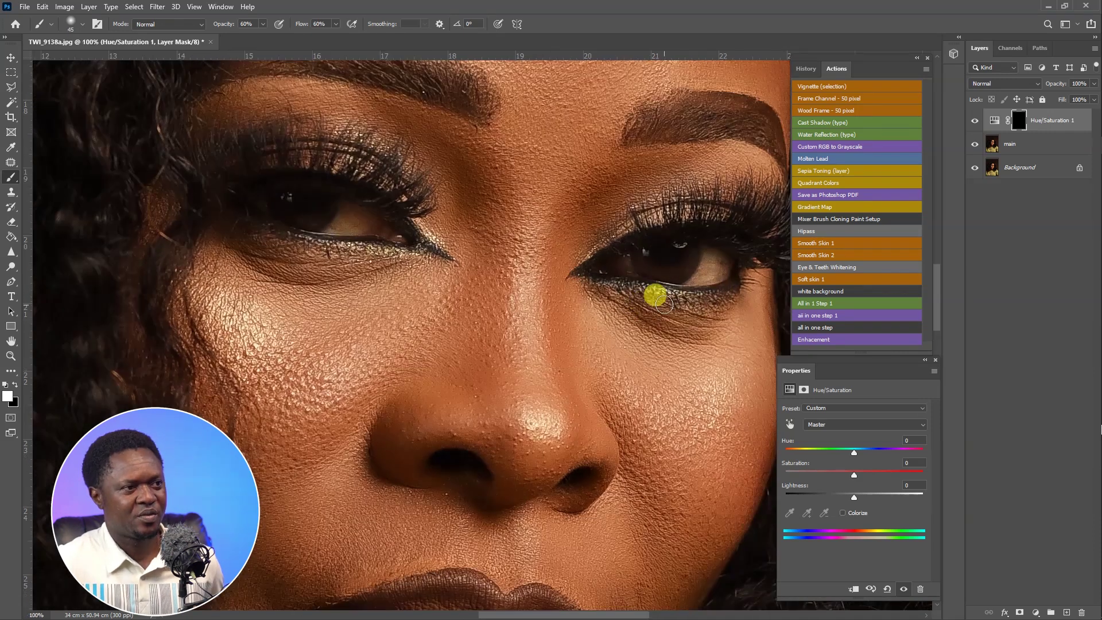
mouse_move(632, 303)
mouse_down()
mouse_move(641, 270)
mouse_move(630, 302)
mouse_move(658, 276)
mouse_move(659, 293)
mouse_move(663, 275)
mouse_move(663, 291)
mouse_move(608, 308)
mouse_move(561, 291)
mouse_move(559, 274)
mouse_move(559, 289)
mouse_move(617, 329)
mouse_move(490, 349)
mouse_move(663, 352)
mouse_move(459, 275)
mouse_move(450, 222)
mouse_move(429, 249)
mouse_move(458, 238)
mouse_up()
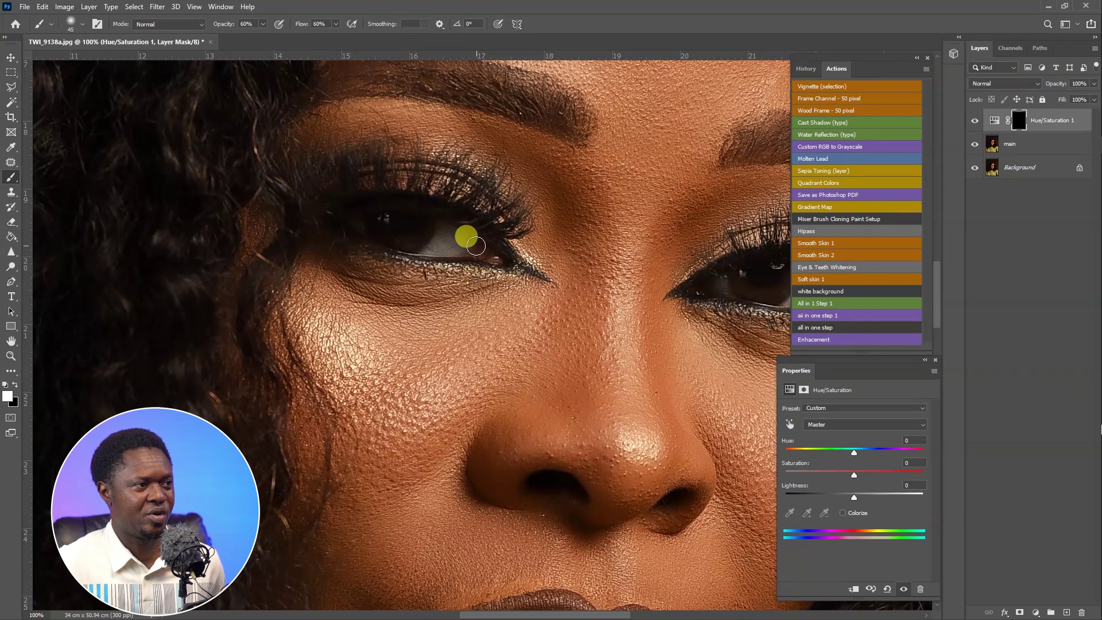
mouse_move(448, 248)
mouse_down()
mouse_move(423, 249)
mouse_move(433, 253)
mouse_move(440, 220)
mouse_move(419, 241)
mouse_move(377, 231)
mouse_up()
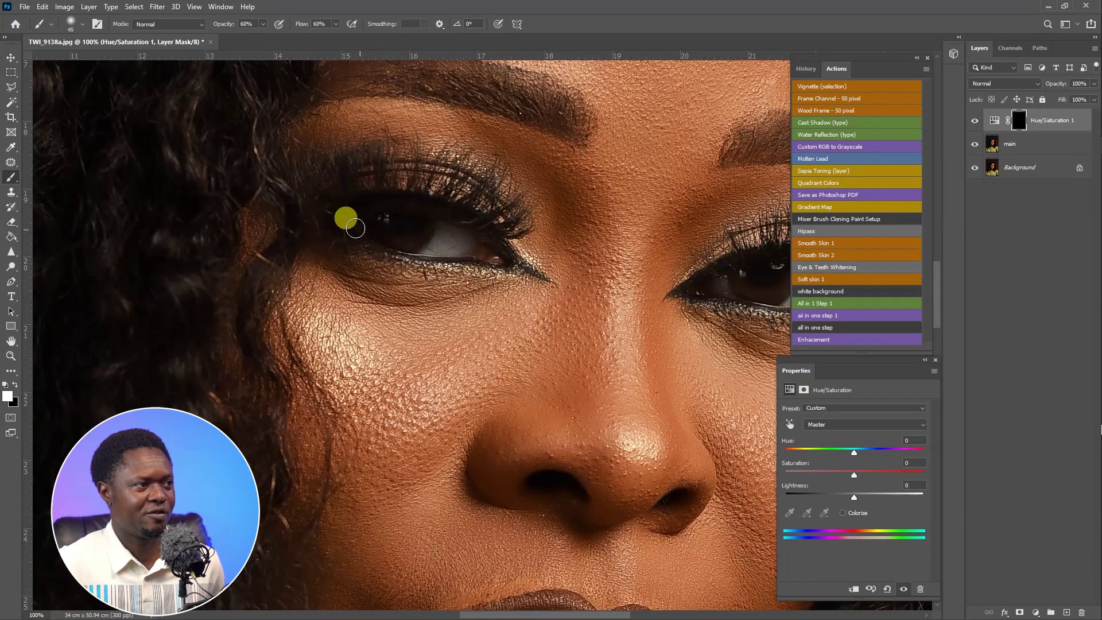
- Reduce the Hue/Saturation eye-whitening layer's opacity to 60%
scroll(554, 492, down, 5)
alt+scroll(586, 468, down, 3)
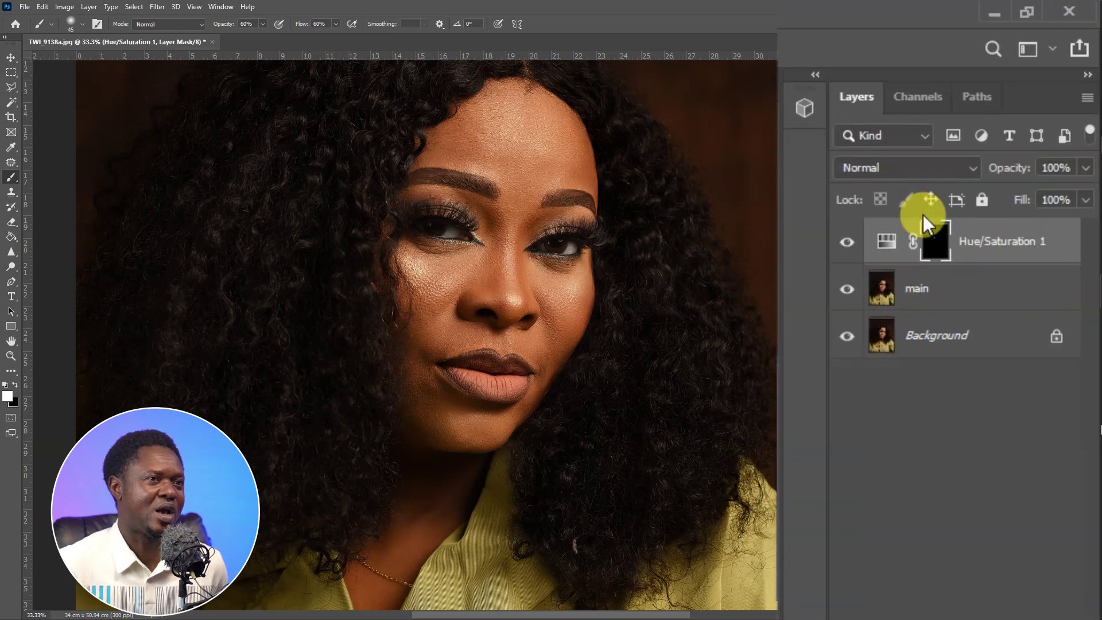
drag(1005, 169, 976, 175)
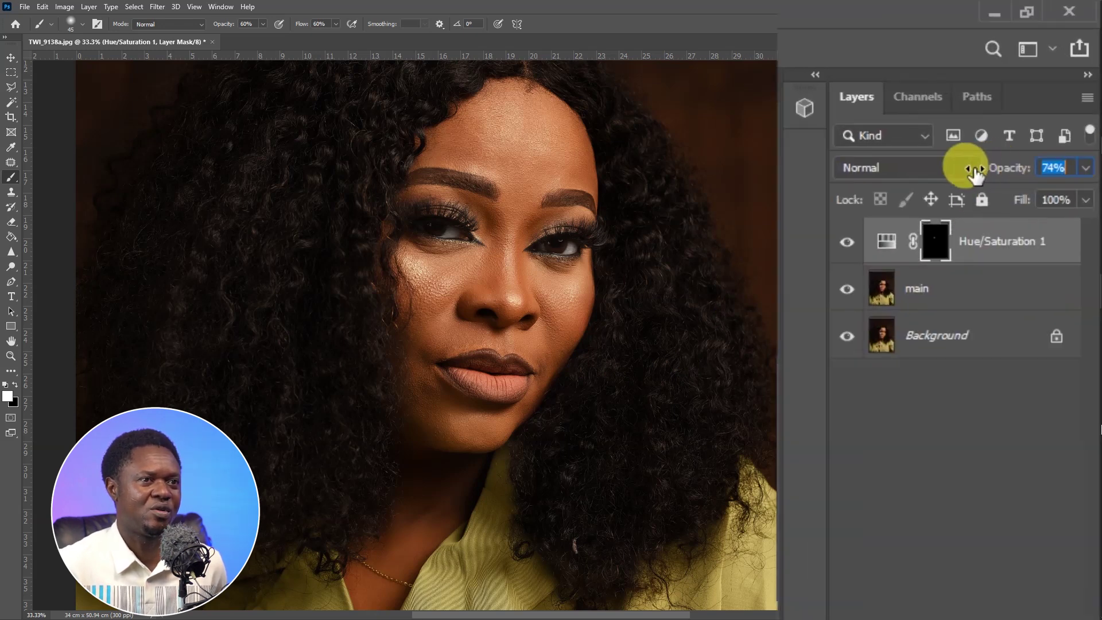
text(60)
key(Return)
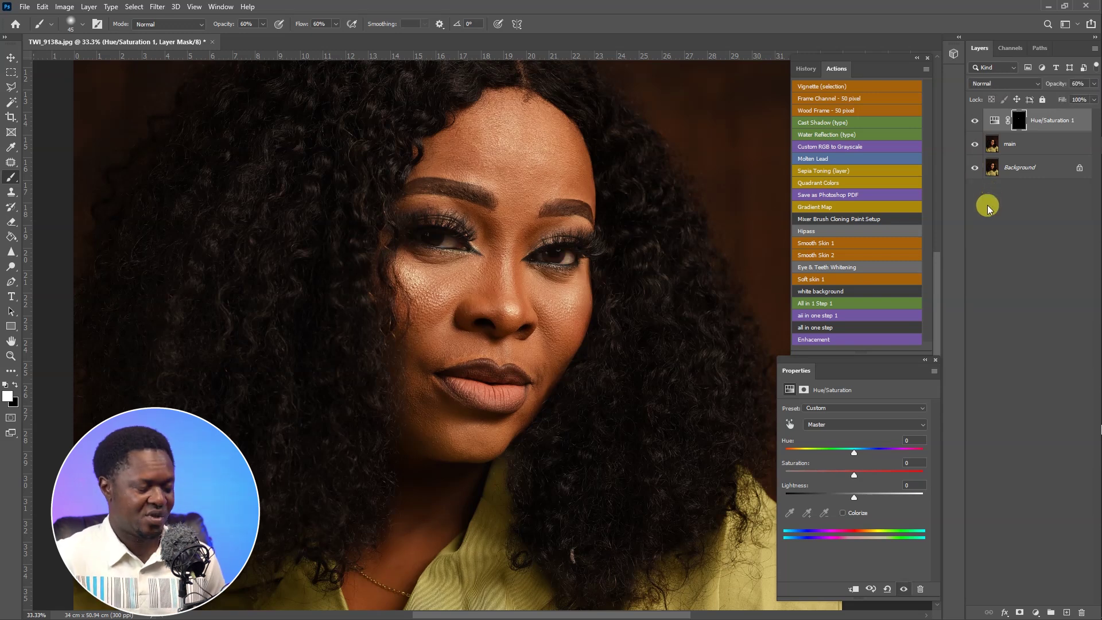
- Add a Curves adjustment layer that darkens the image, with input 92 and output 13, and invert its mask to black
key(ctrl+plus)
scroll(533, 356, up, 3)
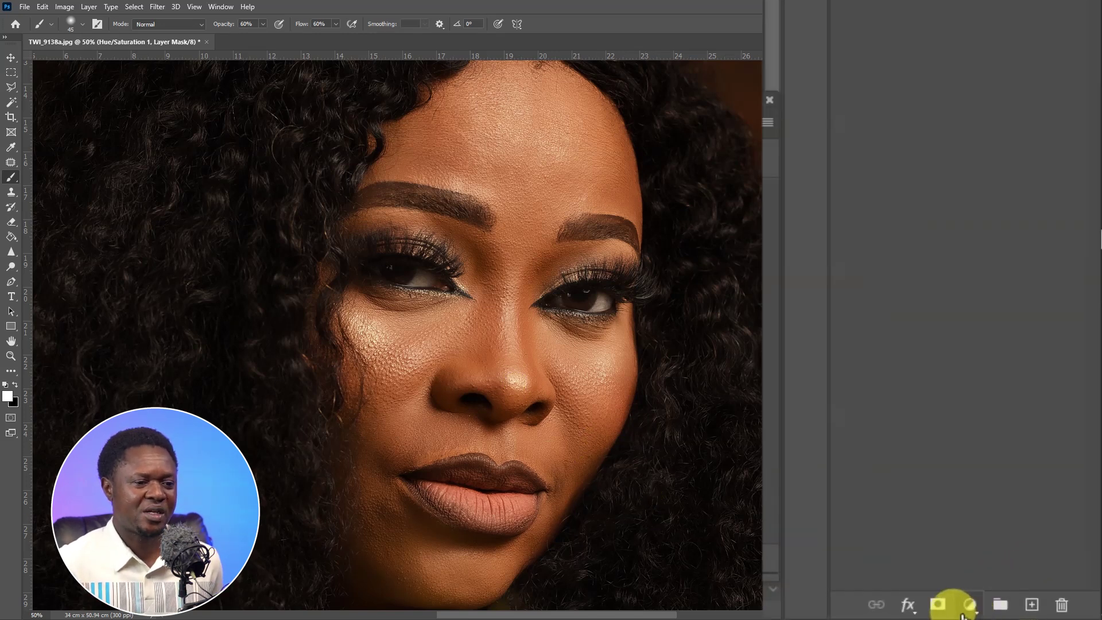
click(1035, 612)
click(975, 317)
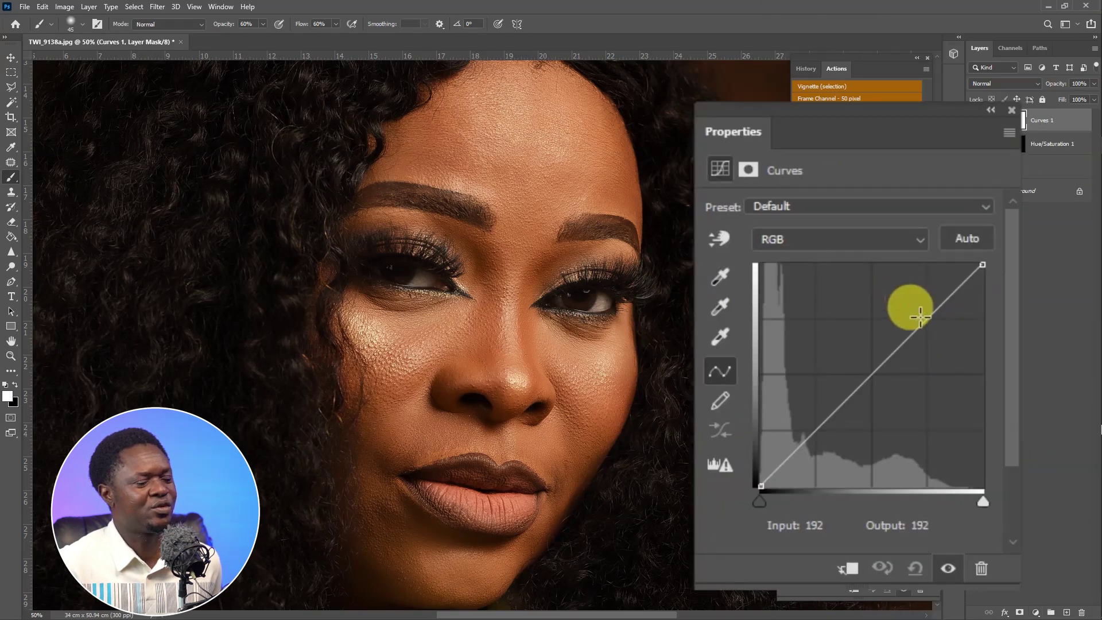
click(815, 431)
drag(829, 440, 841, 474)
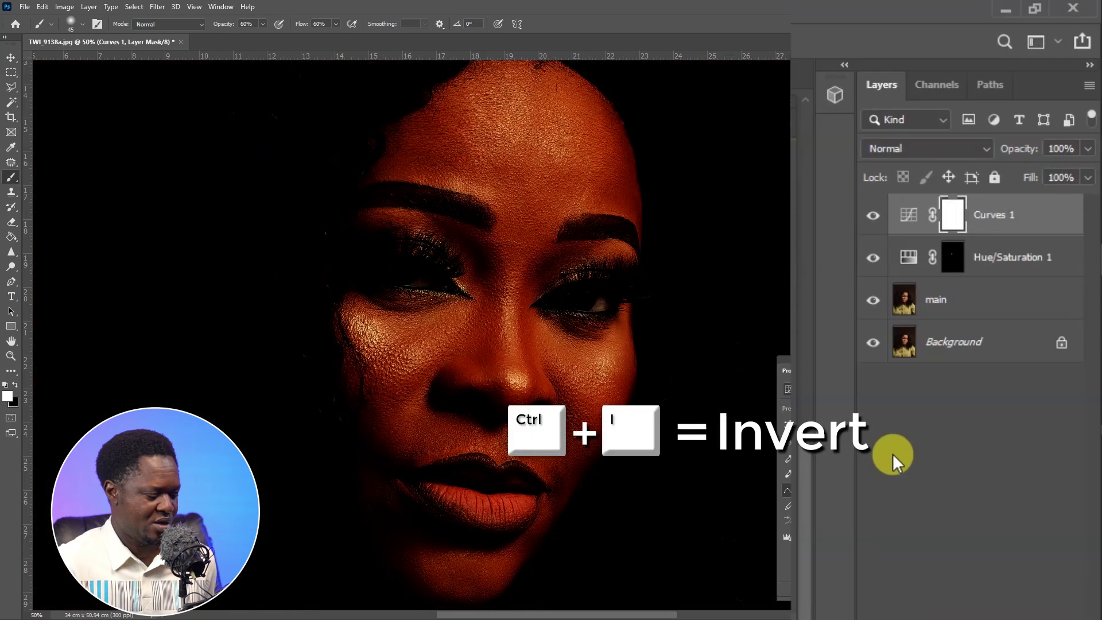
key(ctrl+i)
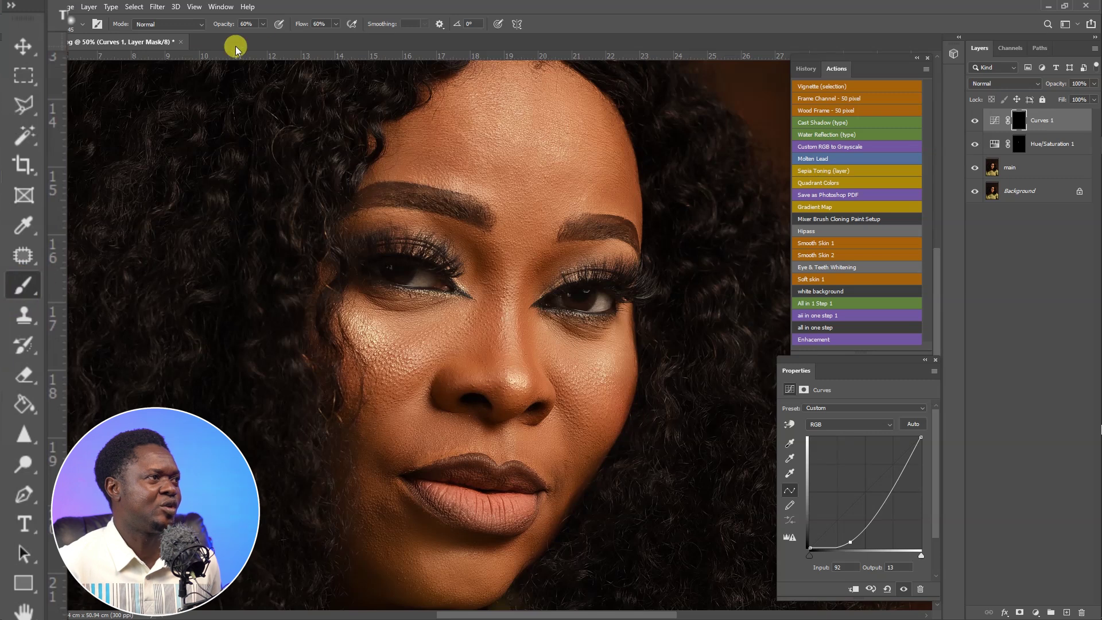
- Set the brush's opacity and flow to 10% for painting on the darkening Curves mask
click(265, 25)
drag(266, 36, 237, 38)
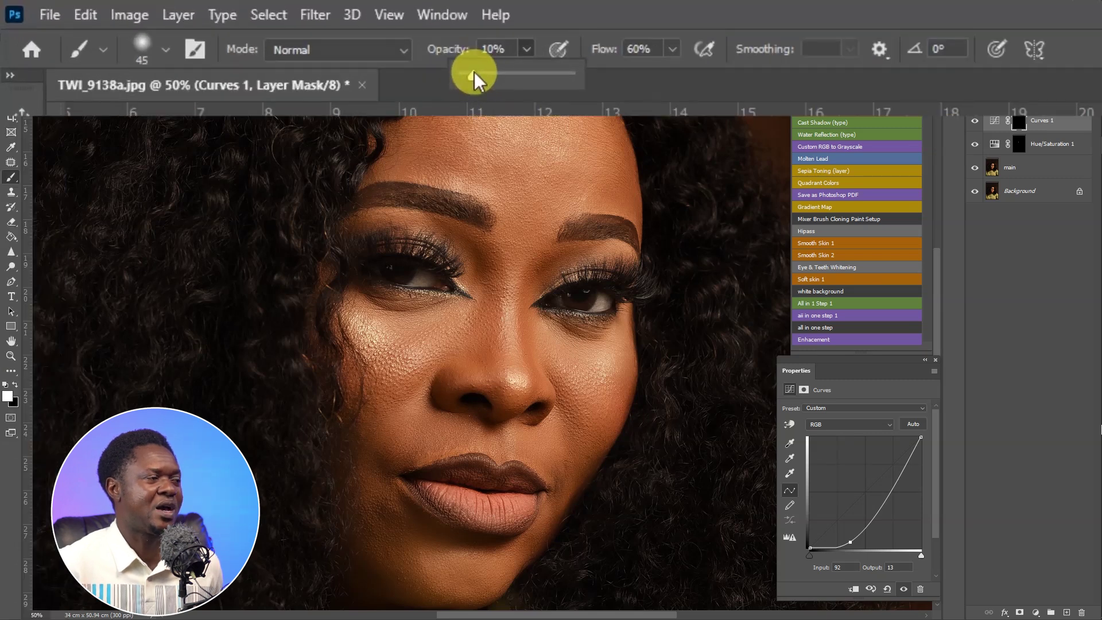
click(631, 48)
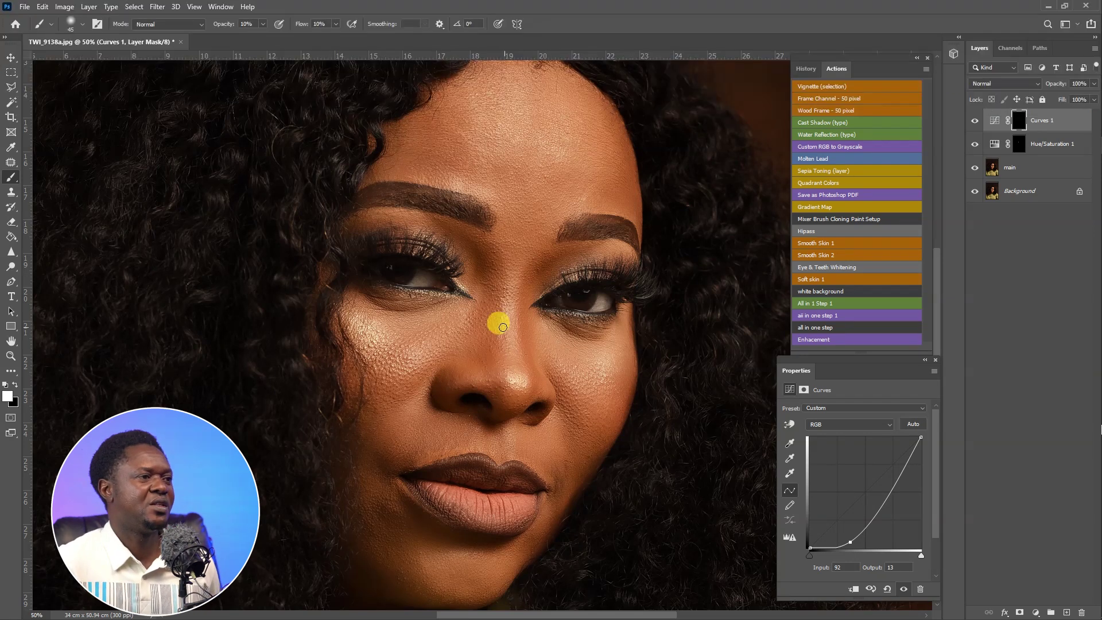
- Enlarge the brush to 100 px and paint contour shadows along the nose on the darkening Curves mask
key(bracketright)
key(bracketright)
key(bracketright)
drag(553, 258, 556, 249)
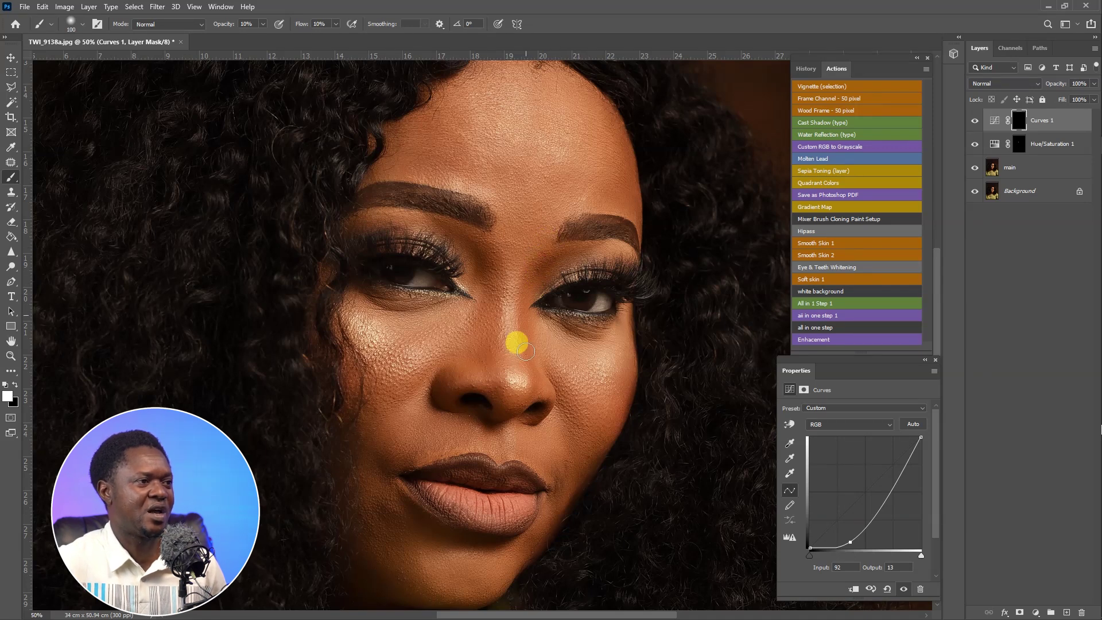
drag(543, 378, 510, 396)
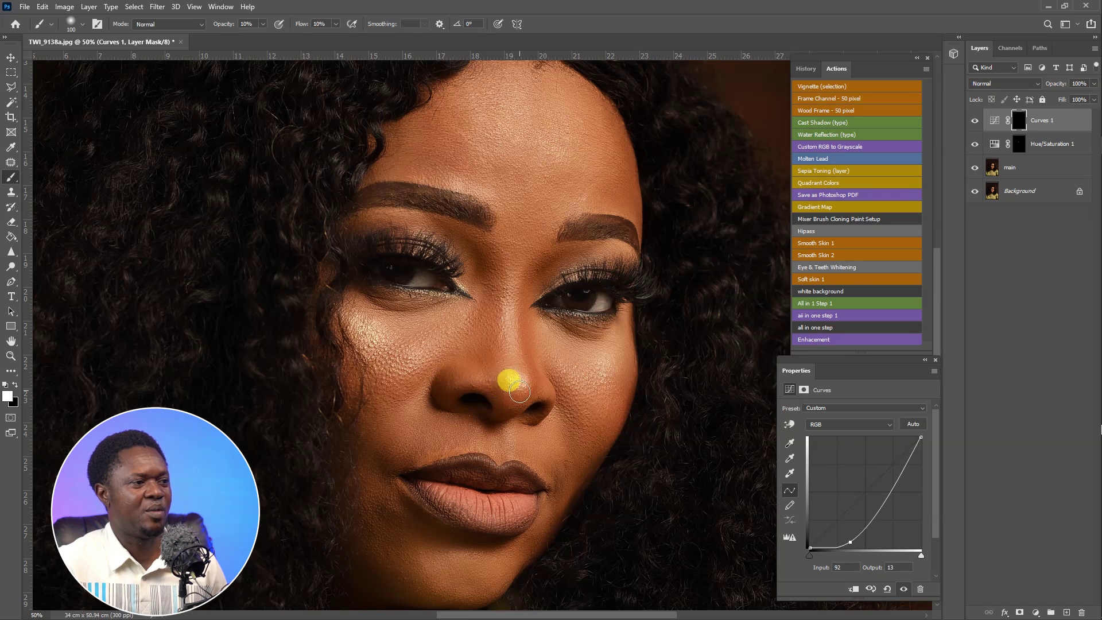
mouse_move(499, 374)
mouse_down()
mouse_move(493, 248)
mouse_move(440, 233)
mouse_move(497, 348)
mouse_move(490, 376)
mouse_move(451, 400)
mouse_move(495, 417)
mouse_move(542, 387)
mouse_move(545, 419)
mouse_move(543, 333)
mouse_move(559, 410)
mouse_move(583, 406)
mouse_move(580, 427)
mouse_move(628, 367)
mouse_move(604, 423)
mouse_move(624, 332)
mouse_move(592, 387)
mouse_move(454, 362)
mouse_move(478, 302)
mouse_move(498, 335)
mouse_move(464, 344)
mouse_move(403, 390)
mouse_move(376, 449)
mouse_move(402, 421)
mouse_move(442, 443)
mouse_move(421, 460)
mouse_move(487, 473)
mouse_move(527, 464)
mouse_move(520, 431)
mouse_move(556, 446)
mouse_move(554, 480)
mouse_move(582, 482)
mouse_move(472, 556)
mouse_move(400, 534)
mouse_move(527, 546)
mouse_move(396, 520)
mouse_move(440, 530)
mouse_move(393, 537)
mouse_move(408, 408)
mouse_move(515, 351)
mouse_move(516, 390)
mouse_move(461, 376)
mouse_move(446, 399)
mouse_move(501, 411)
mouse_move(476, 416)
mouse_move(516, 402)
mouse_move(549, 412)
mouse_move(540, 375)
mouse_move(576, 461)
mouse_move(572, 319)
mouse_move(632, 219)
mouse_move(560, 150)
mouse_move(613, 193)
mouse_move(485, 120)
mouse_move(591, 114)
mouse_move(505, 98)
mouse_move(626, 171)
mouse_move(545, 93)
mouse_move(400, 179)
mouse_move(624, 163)
mouse_move(579, 139)
mouse_move(466, 170)
mouse_move(461, 234)
mouse_move(461, 196)
mouse_move(501, 226)
mouse_move(472, 207)
mouse_move(570, 239)
mouse_move(595, 234)
mouse_move(571, 305)
mouse_move(410, 489)
mouse_move(445, 482)
mouse_move(495, 506)
mouse_move(506, 497)
mouse_move(420, 502)
mouse_move(524, 484)
mouse_move(474, 518)
mouse_move(577, 516)
mouse_move(557, 452)
mouse_move(583, 396)
mouse_move(470, 396)
mouse_move(537, 421)
mouse_move(672, 433)
mouse_up()
- Contour the remaining shadow areas of the face on the darkening Curves mask, resizing the brush per area and ending at 80 px
key(bracketright)
key(bracketright)
scroll(618, 238, up, 1)
key(bracketright)
key(bracketright)
key(bracketright)
key(bracketright)
key(bracketright)
key(bracketleft)
key(bracketleft)
key(bracketleft)
key(bracketleft)
scroll(411, 489, down, 3)
scroll(474, 519, up, 1)
key(bracketleft)
key(bracketleft)
key(bracketleft)
key(bracketleft)
key(bracketleft)
scroll(673, 433, down, 1)
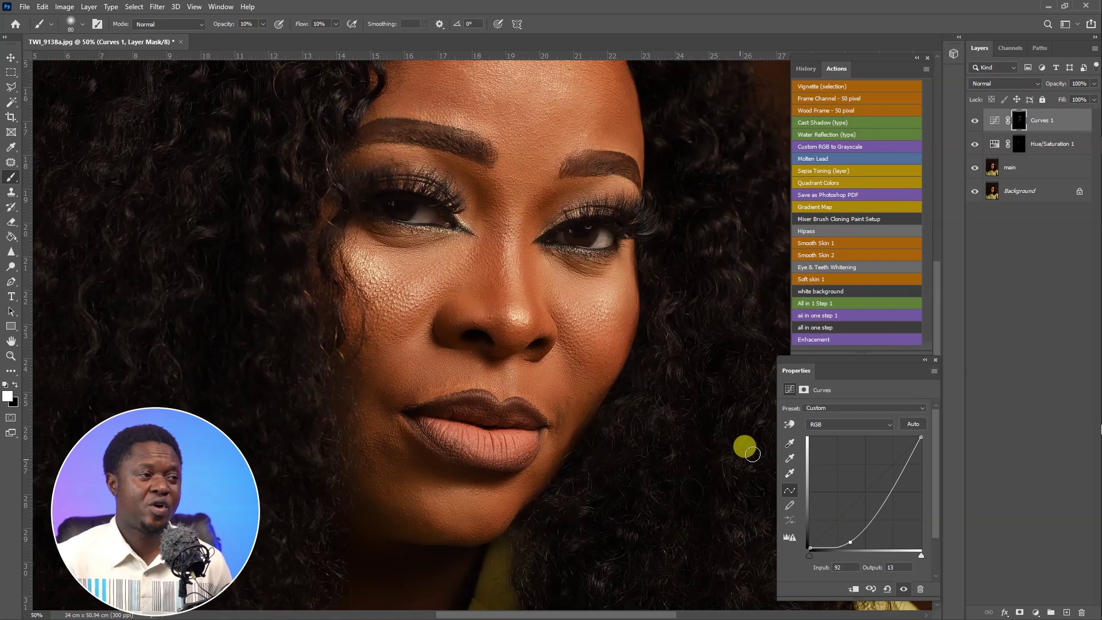
- Add a second Curves adjustment layer that brightens the image, with input 173 and output 250, and invert its mask to black
click(1035, 612)
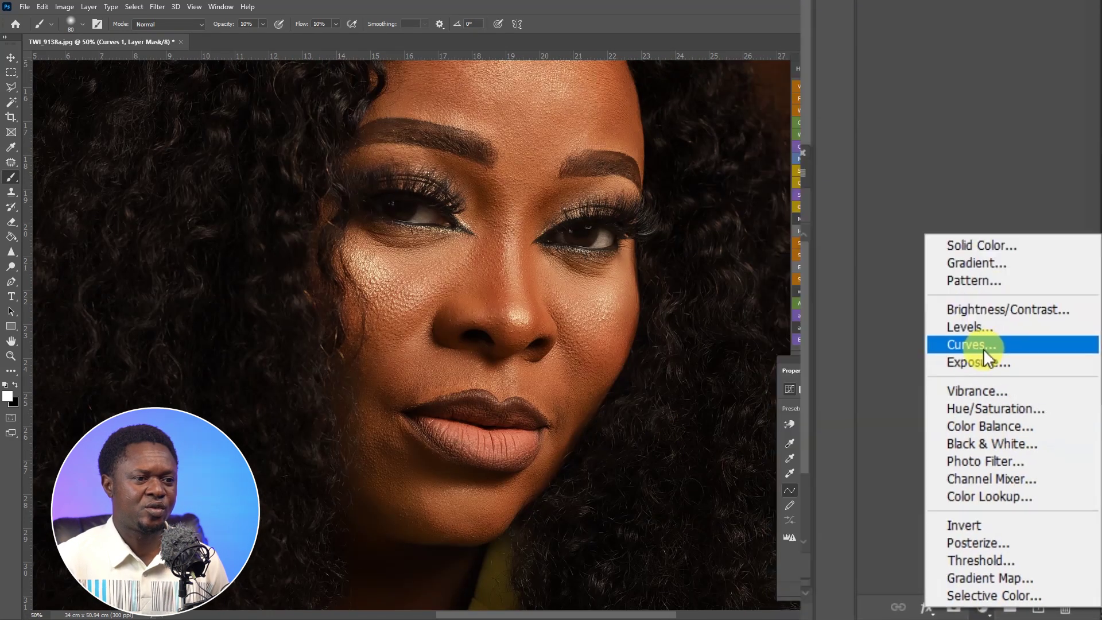
click(970, 314)
drag(953, 314, 942, 264)
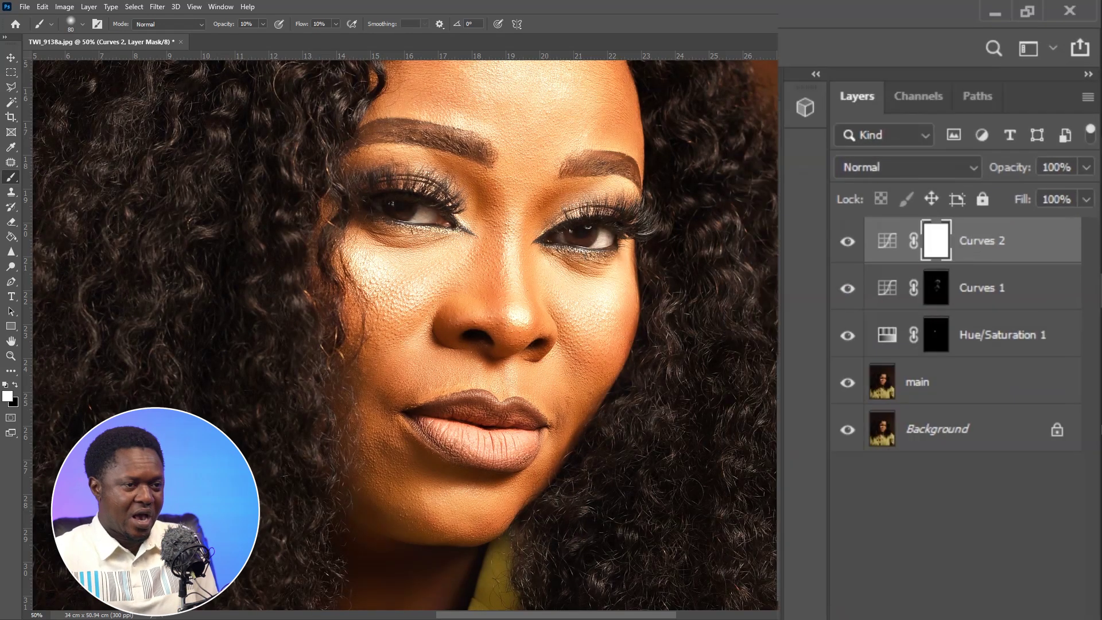
key(ctrl+i)
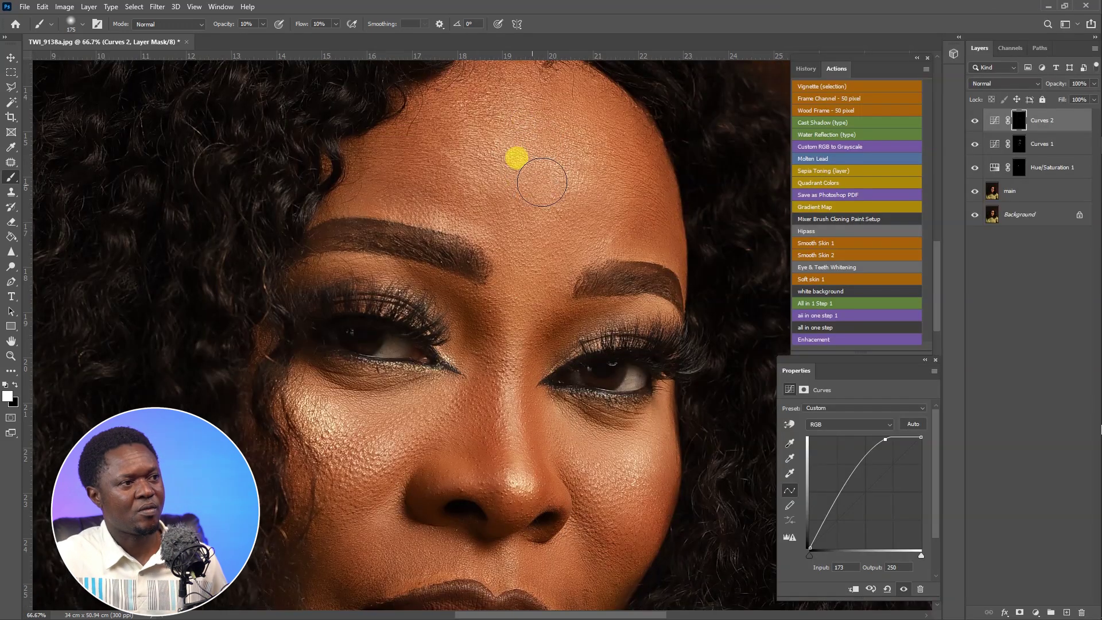
- Paint highlights along the bridge and tip of the nose on the brightening Curves mask, using a 50 px brush
drag(518, 423, 526, 496)
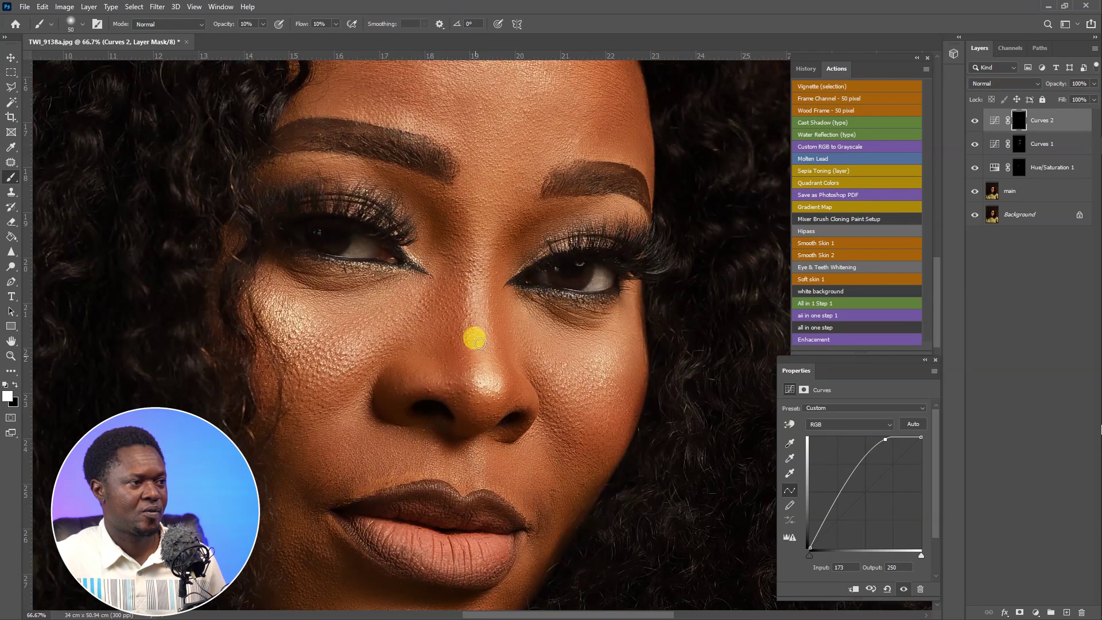
mouse_move(479, 343)
mouse_down()
mouse_move(471, 279)
mouse_move(463, 317)
mouse_move(470, 217)
mouse_up()
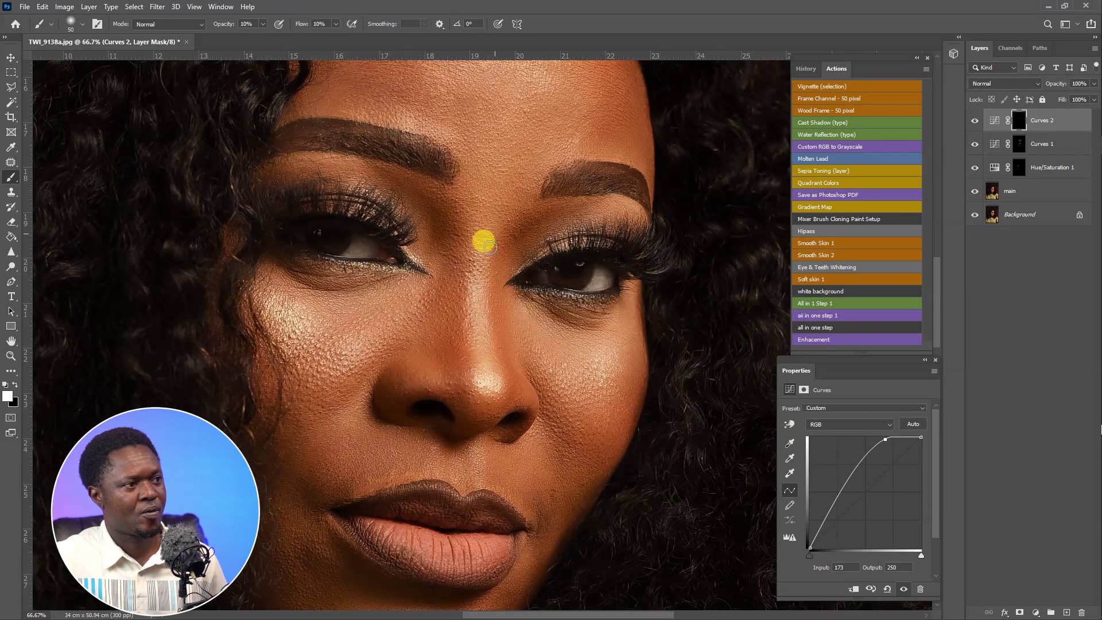
mouse_move(487, 486)
mouse_down()
mouse_move(574, 442)
mouse_move(508, 412)
mouse_move(522, 395)
mouse_move(554, 413)
mouse_move(489, 404)
mouse_move(582, 412)
mouse_move(568, 424)
mouse_move(595, 413)
mouse_move(510, 416)
mouse_move(469, 384)
mouse_move(479, 375)
mouse_move(503, 404)
mouse_move(628, 420)
mouse_move(470, 411)
mouse_move(577, 421)
mouse_move(474, 395)
mouse_move(604, 387)
mouse_move(497, 410)
mouse_move(597, 400)
mouse_move(587, 378)
mouse_move(632, 396)
mouse_move(596, 416)
mouse_move(466, 422)
mouse_move(616, 351)
mouse_move(622, 338)
mouse_move(559, 335)
mouse_move(623, 331)
mouse_move(528, 307)
mouse_move(418, 318)
mouse_up()
- Shrink the brush to 45 px or smaller and paint highlights around the lips on the brightening Curves mask
key(ctrl+plus)
key(bracketleft)
key(bracketleft)
key(bracketleft)
key(bracketleft)
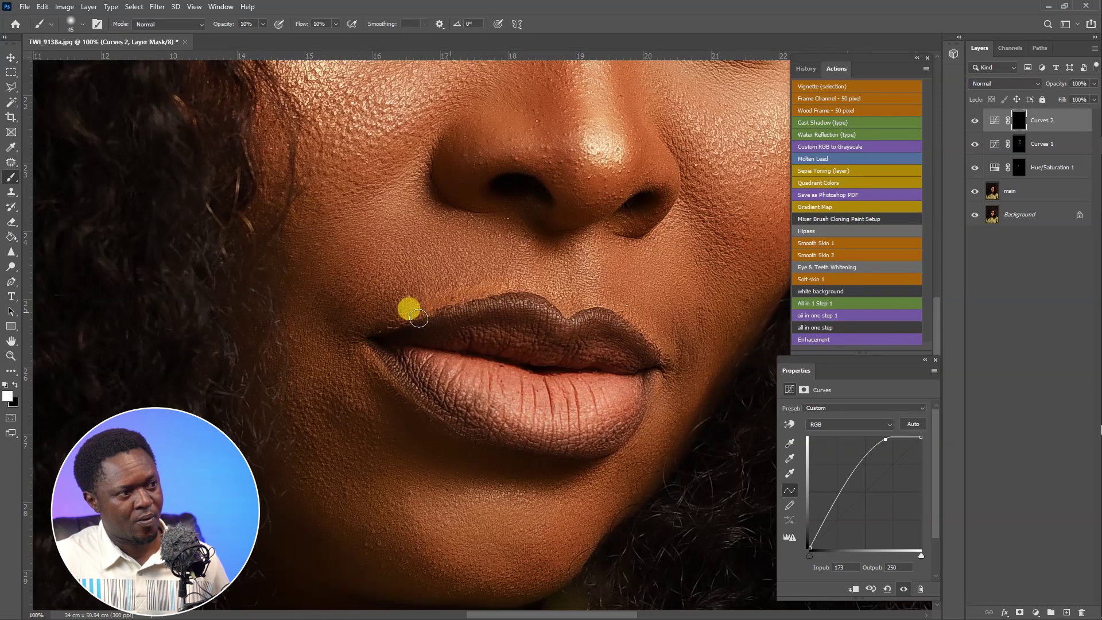
key(bracketleft)
key(bracketleft)
key(bracketleft)
scroll(419, 318, up, 3)
mouse_move(517, 332)
mouse_down()
mouse_move(511, 362)
mouse_move(519, 319)
mouse_move(584, 374)
mouse_move(567, 349)
mouse_up()
mouse_move(537, 384)
mouse_down()
mouse_move(570, 326)
mouse_move(583, 386)
mouse_up()
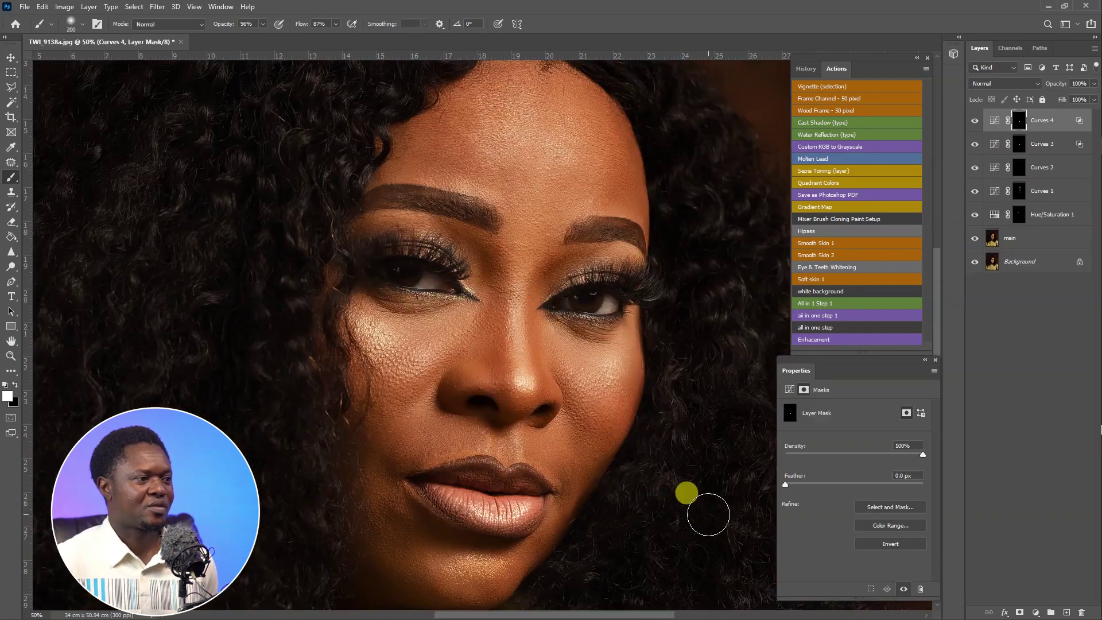
- Toggle between the Background original alone and all retouching layers to compare the face before and after
mouse_move(706, 511)
mouse_down()
mouse_move(658, 528)
mouse_move(657, 557)
mouse_move(647, 545)
mouse_move(737, 514)
mouse_up()
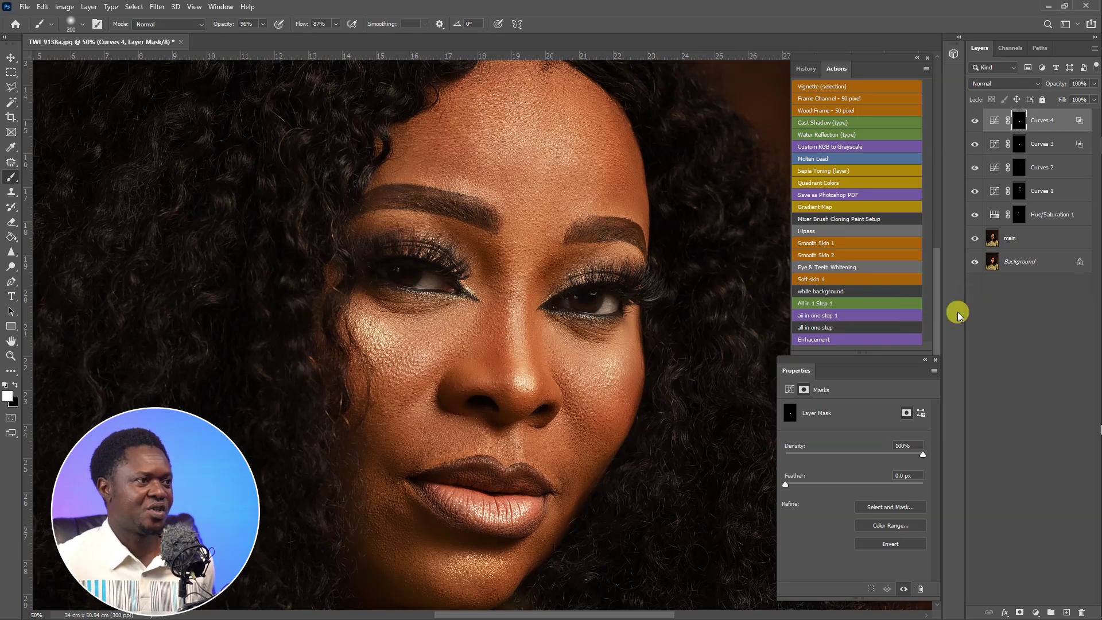
alt+click(973, 263)
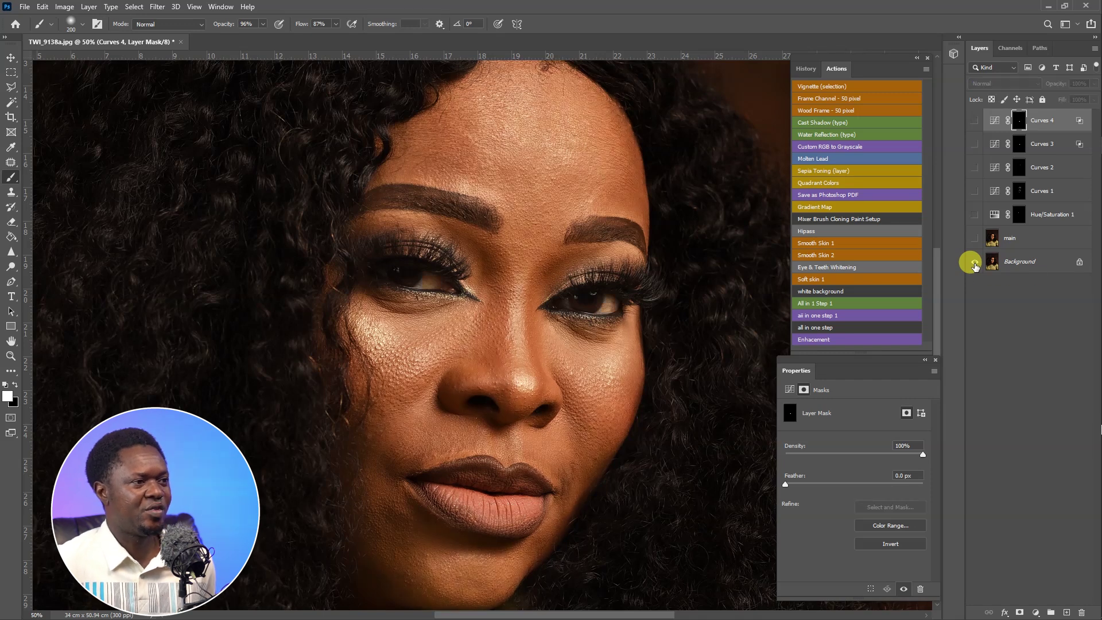
alt+click(974, 263)
alt+click(974, 263)
alt+click(974, 264)
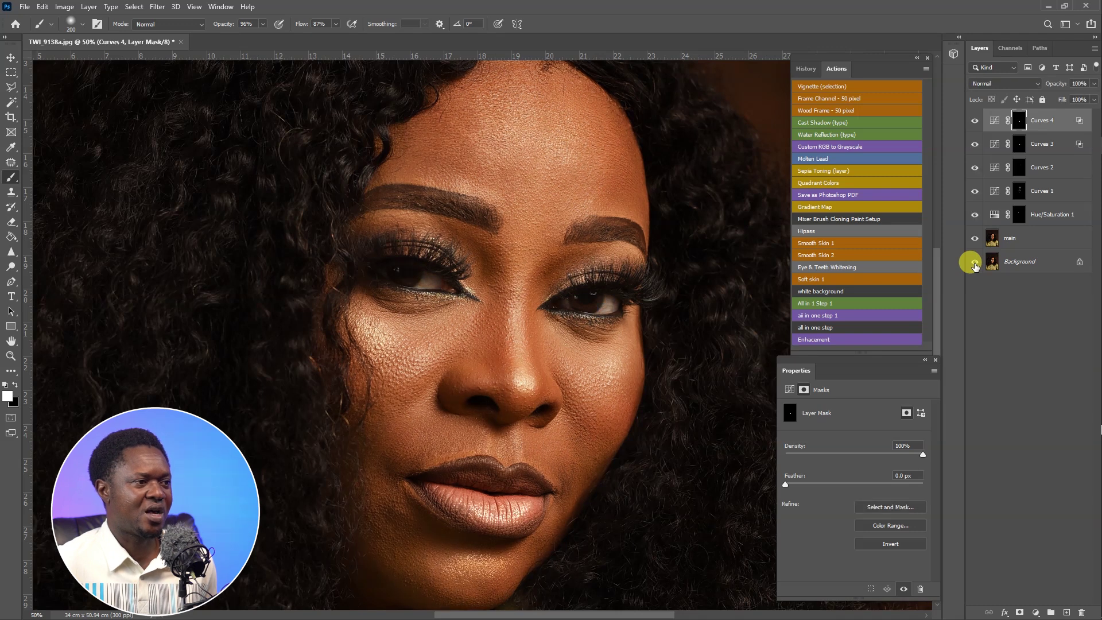
alt+click(974, 263)
alt+click(974, 264)
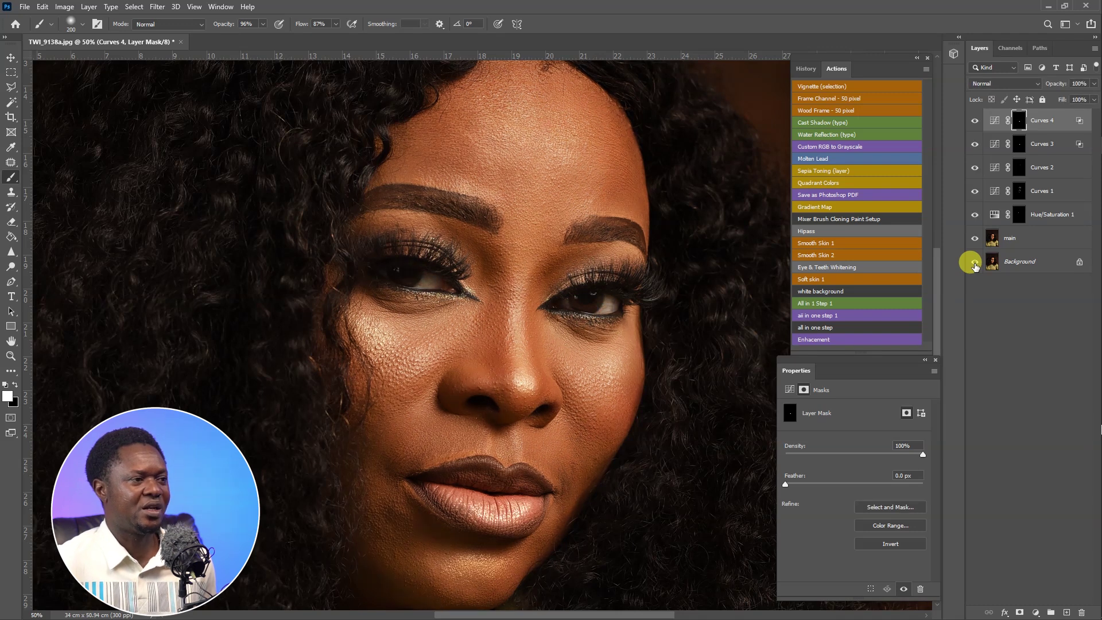